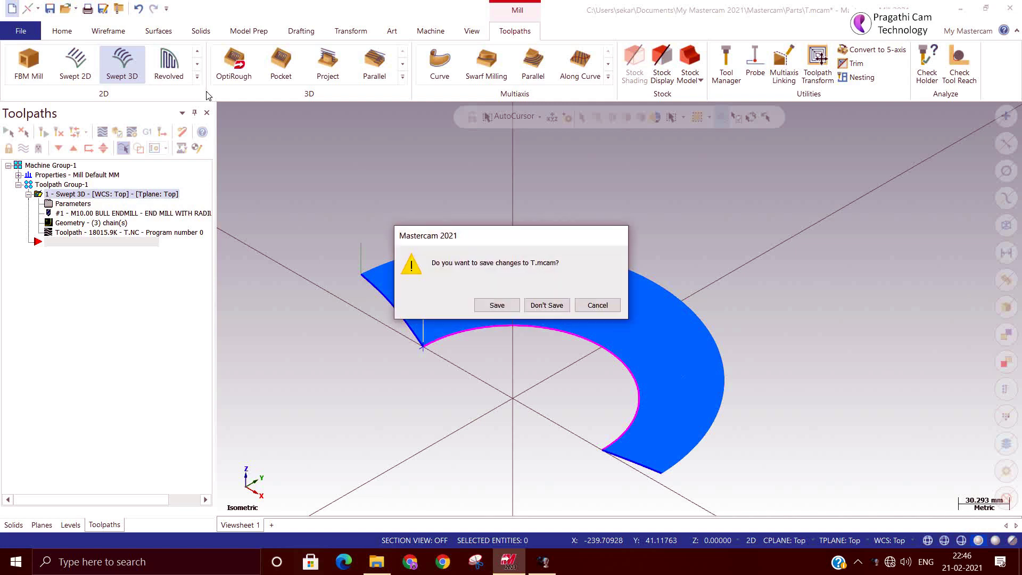
Step: Discard the changes to T.mcam to start a new empty part, and set the view to Top (WCS)
left_click(543, 306)
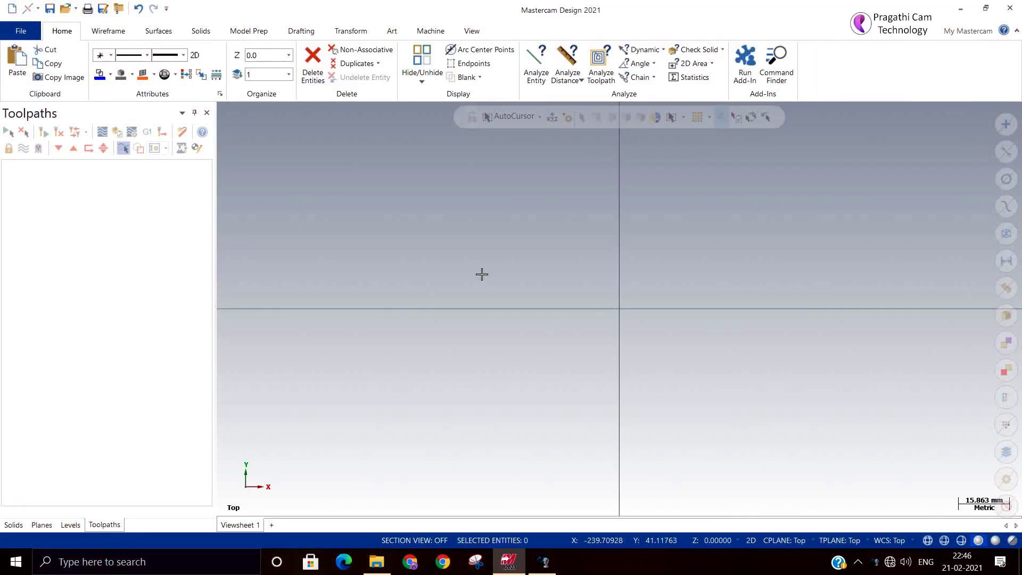
right_click(652, 304)
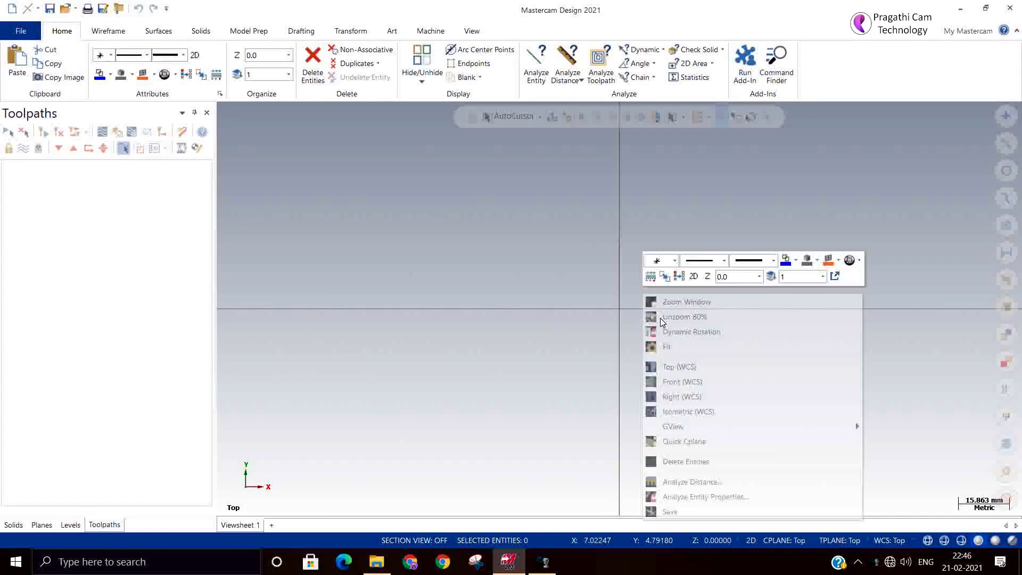
left_click(684, 412)
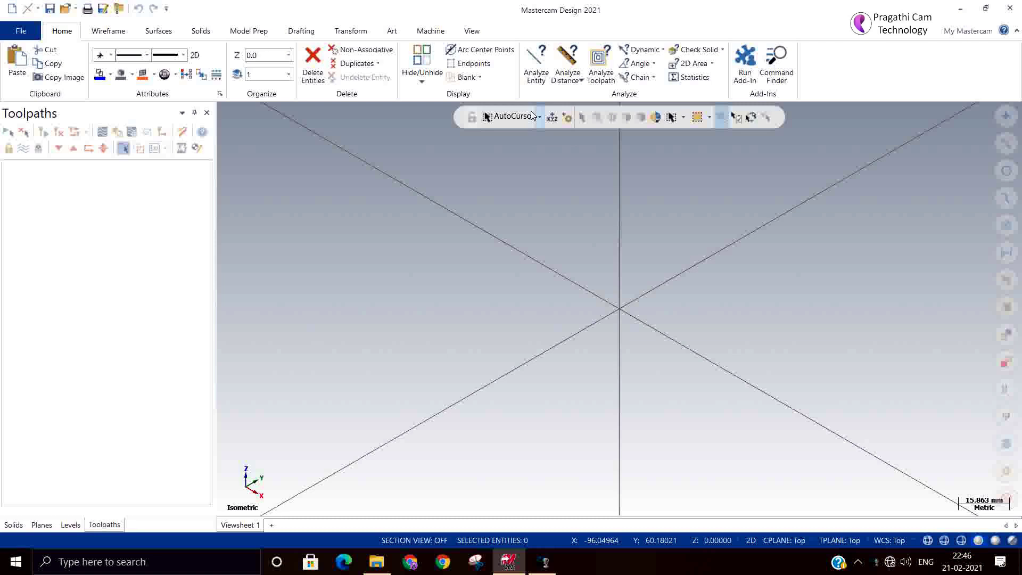
right_click(777, 248)
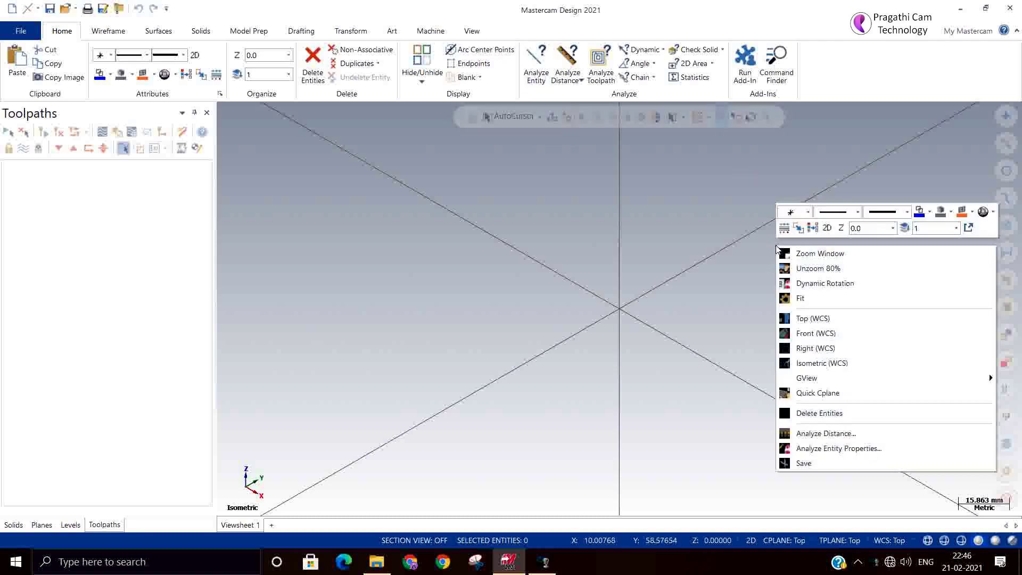
left_click(808, 319)
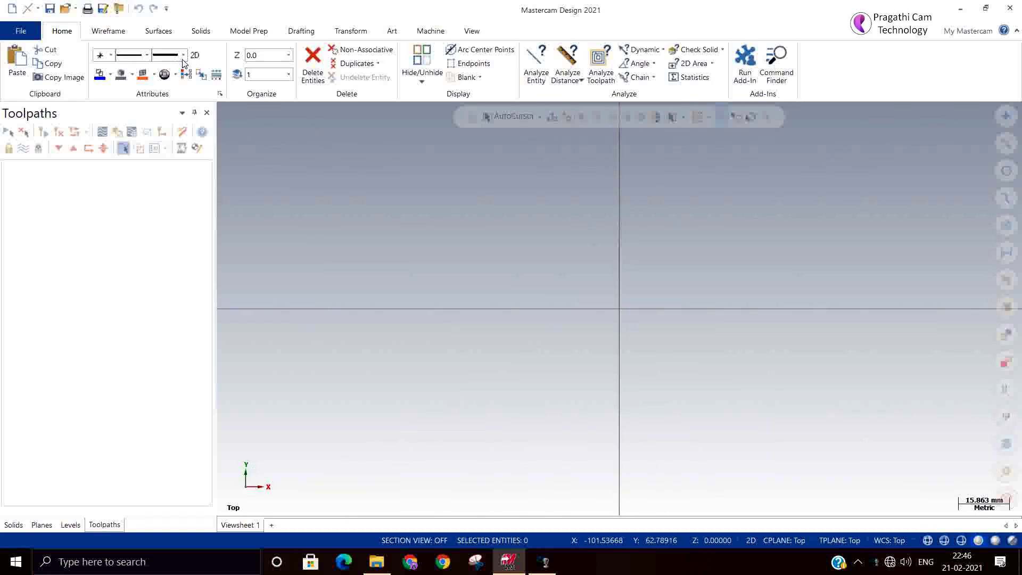
Step: Draw a vertical line about 38 mm long downward from the origin
left_click(106, 32)
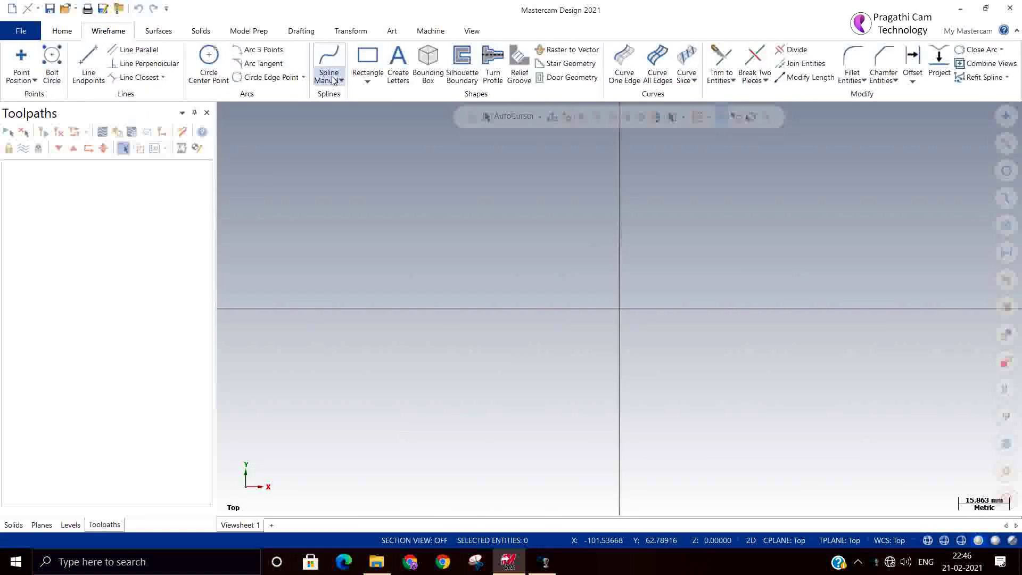
left_click(89, 63)
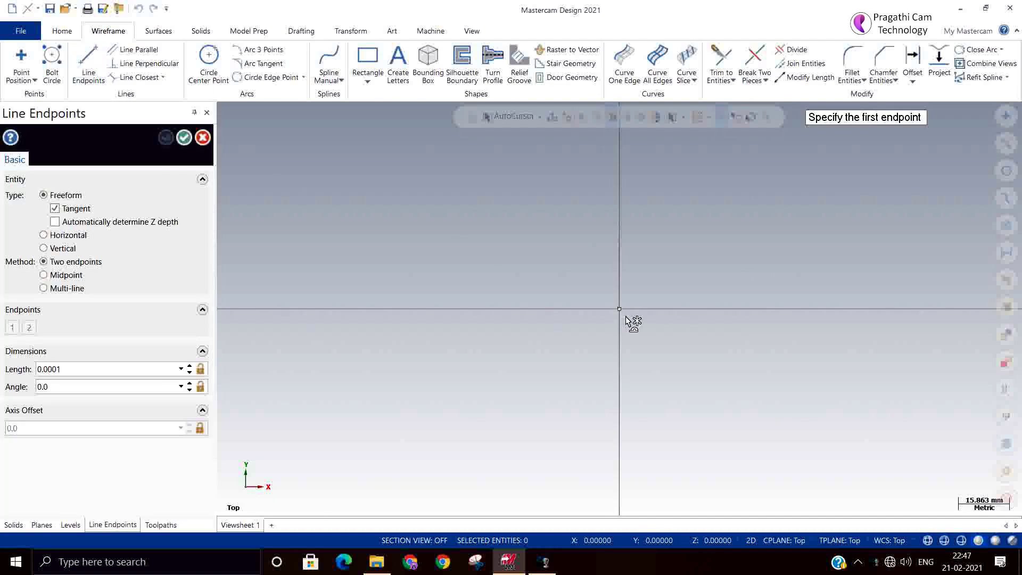
left_click(623, 317)
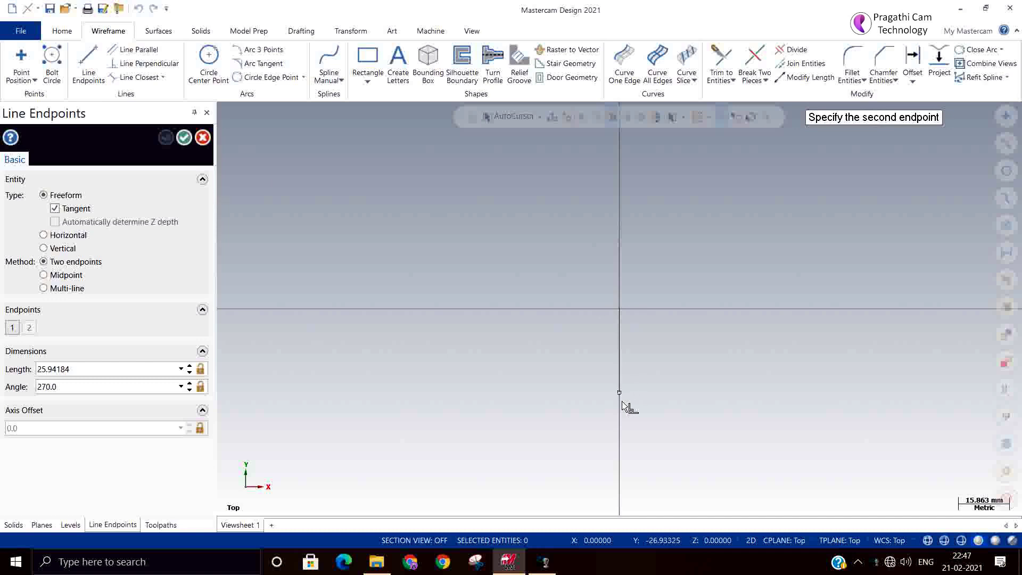
left_click(621, 432)
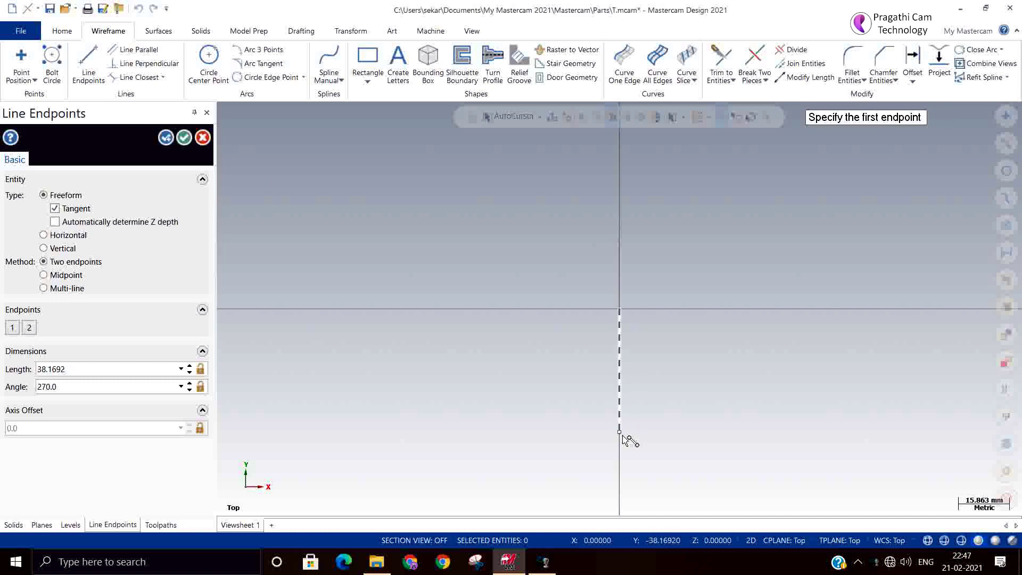
Step: From its lower end, draw connected lines leftward about 60 mm, 38 mm at 133° and 25 mm, and delete the vertical line
left_click(622, 432)
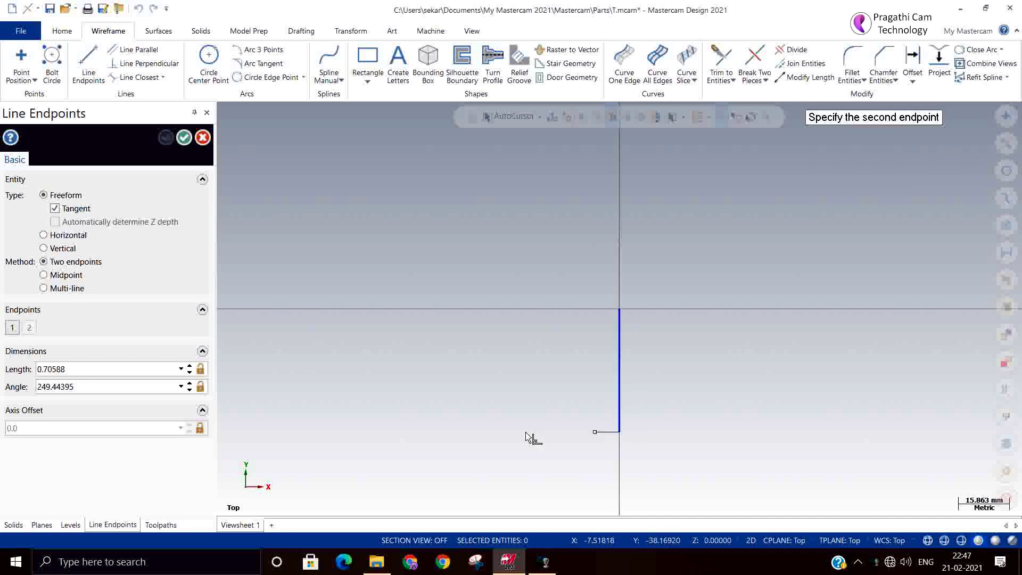
left_click(425, 435)
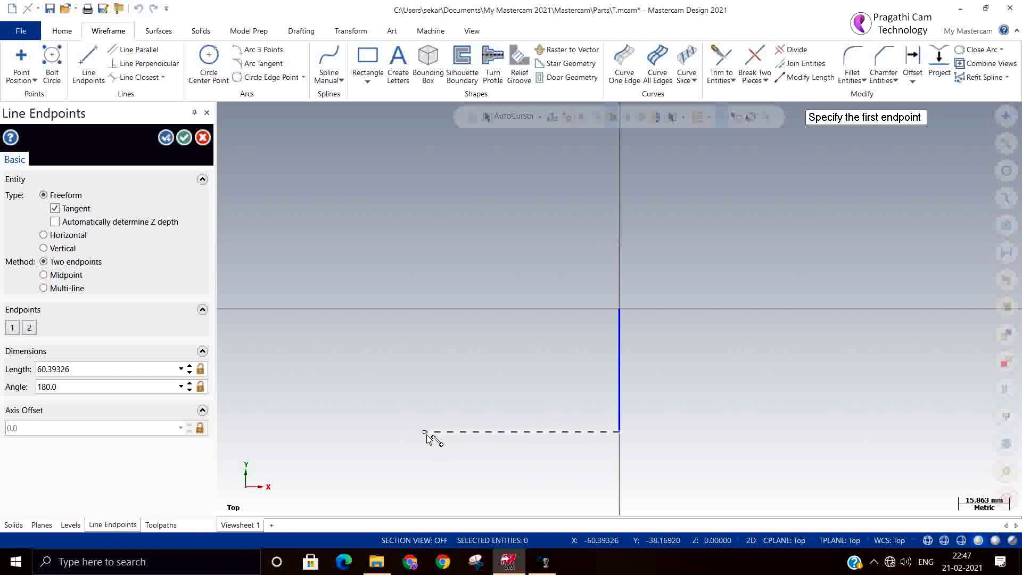
left_click(425, 434)
left_click(341, 342)
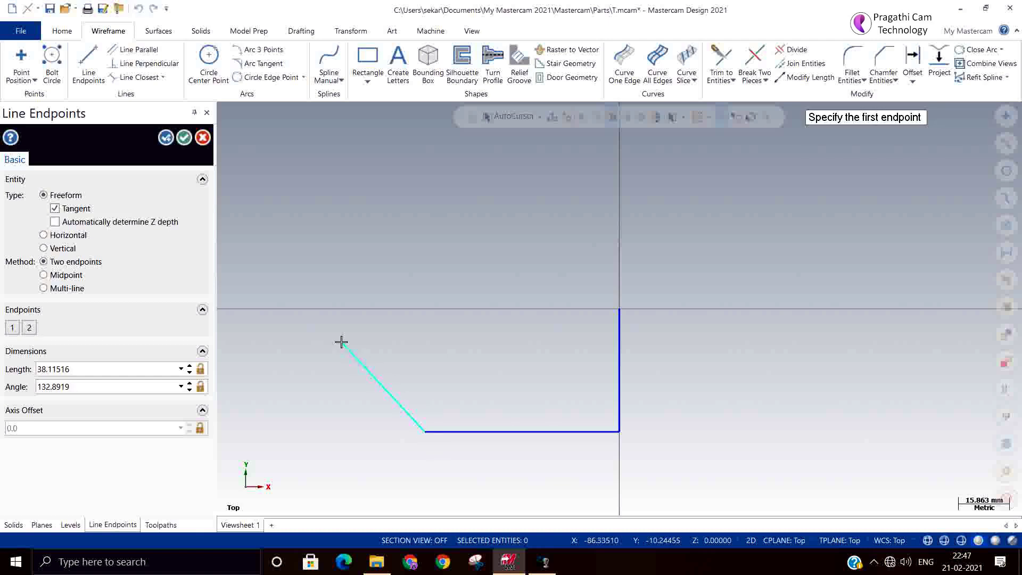
left_click(342, 342)
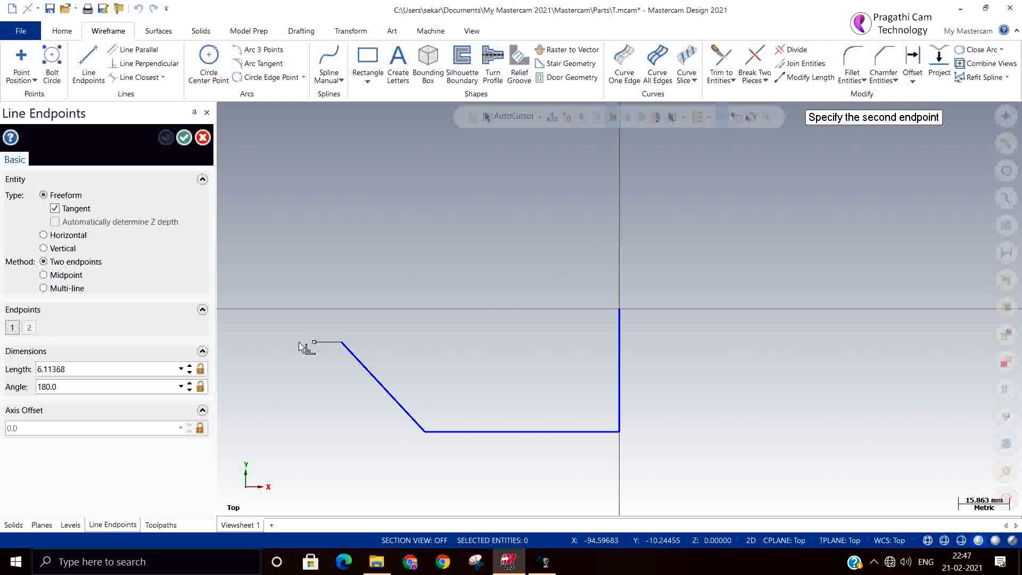
left_click(259, 341)
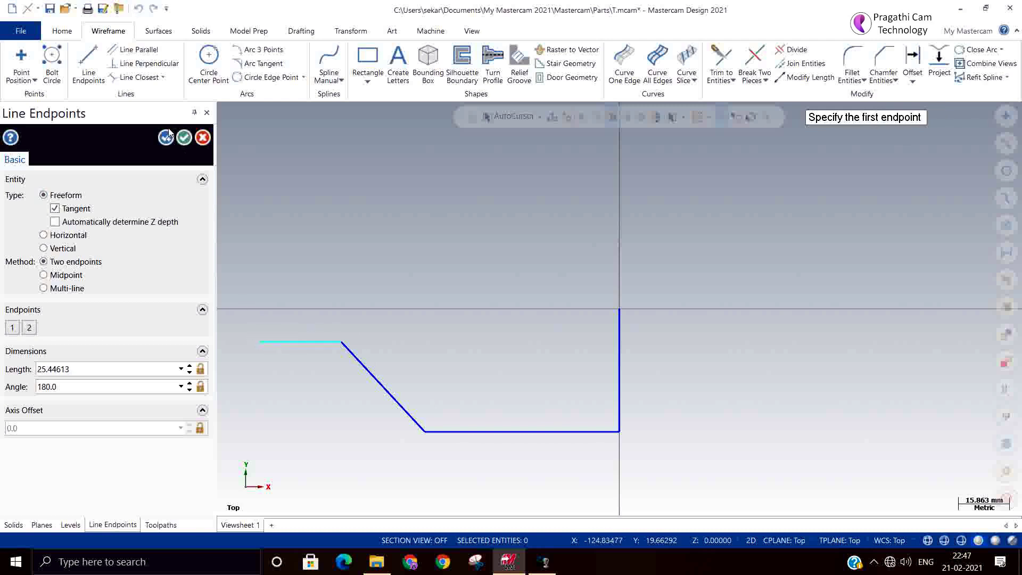
left_click(181, 140)
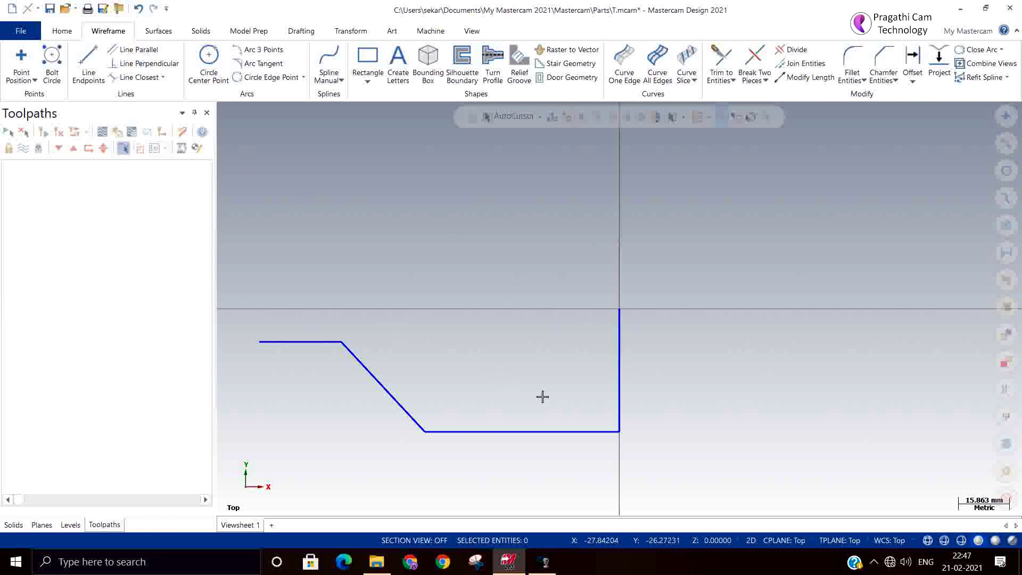
left_click(619, 383)
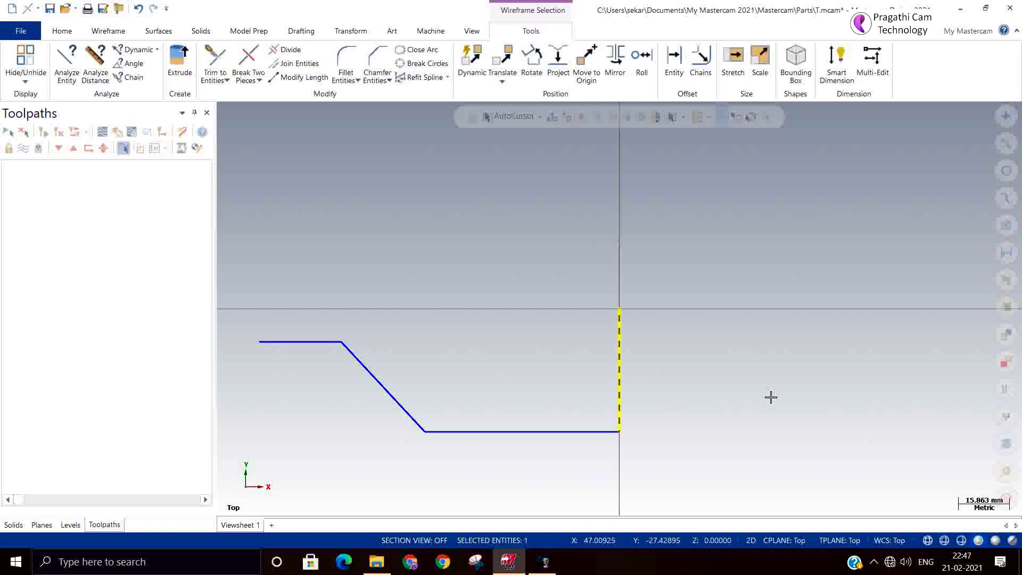
key("Delete")
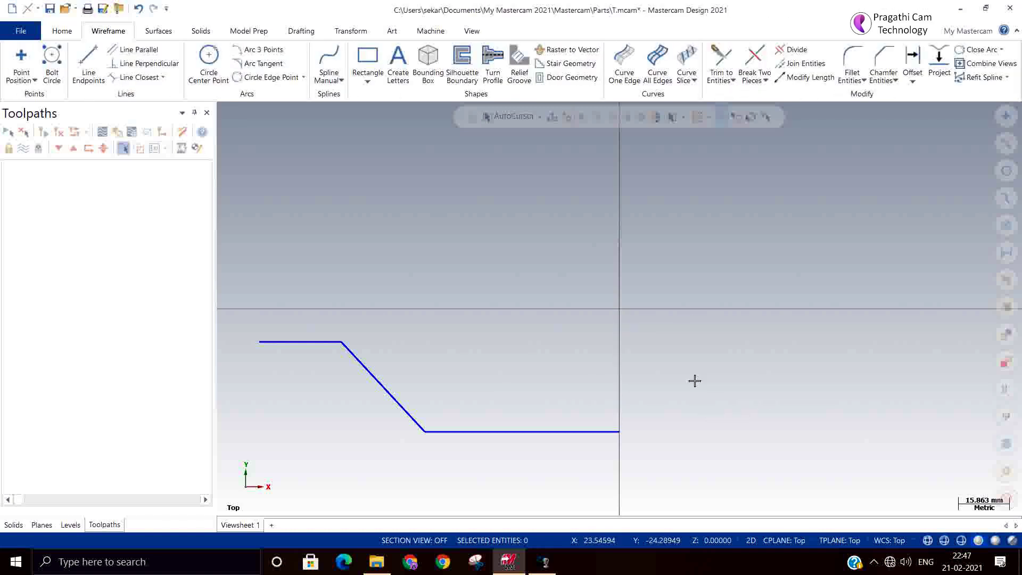
Step: Fillet the profile's lower corner with a radius of 50 mm and its upper corner with a radius of 20 mm
left_click(853, 59)
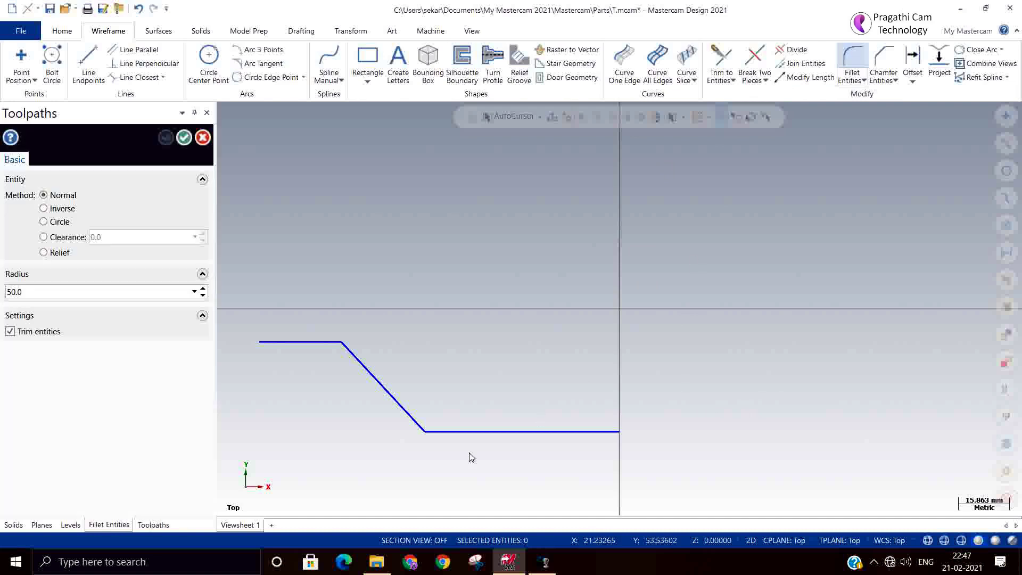
left_click(447, 432)
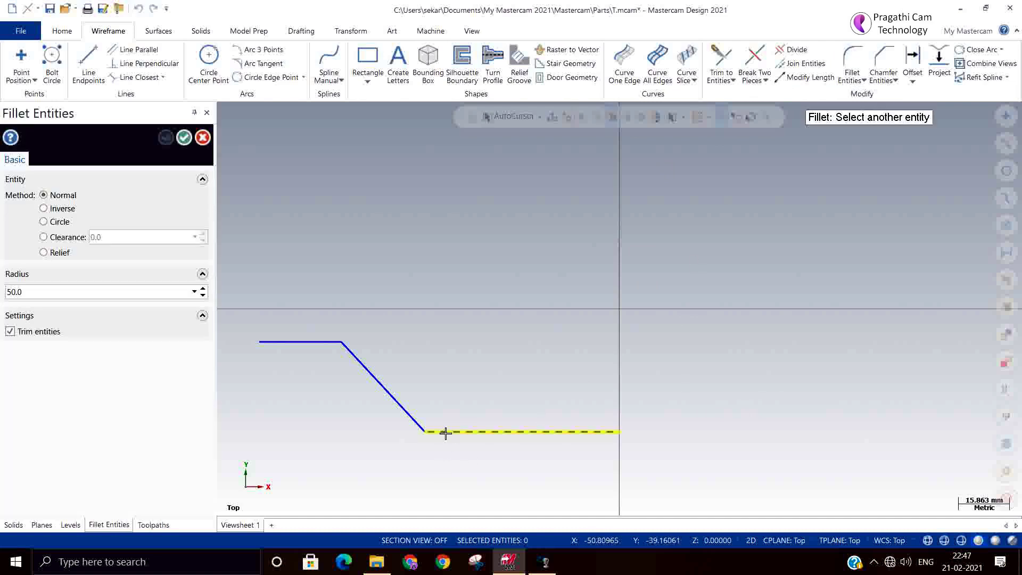
left_click(388, 394)
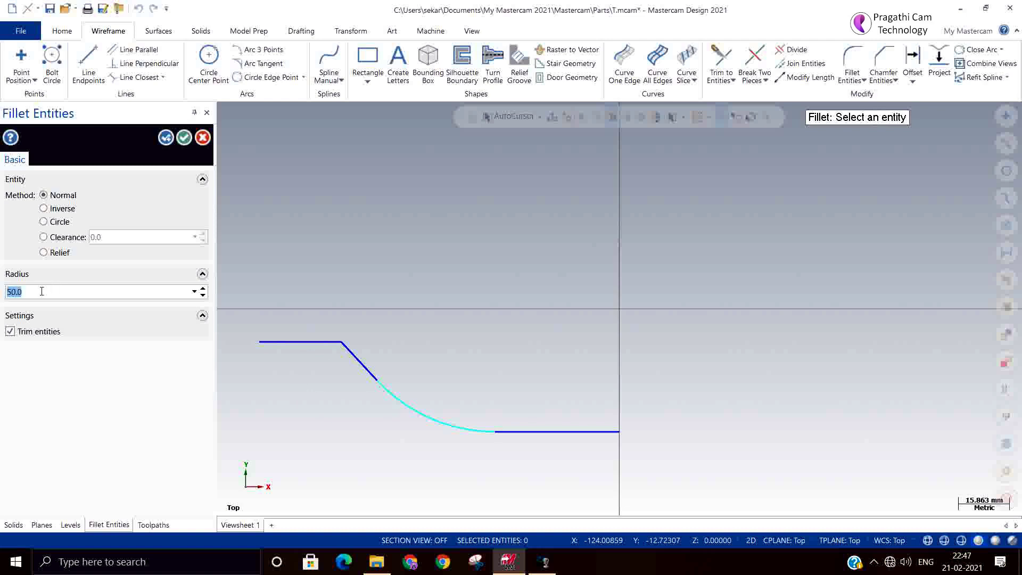
left_click(166, 137)
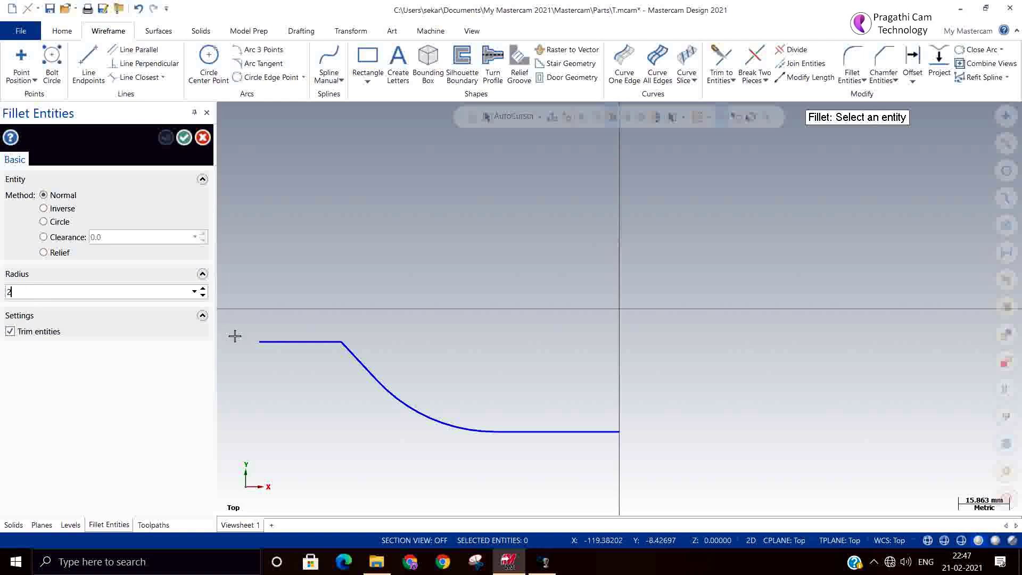
left_click(350, 353)
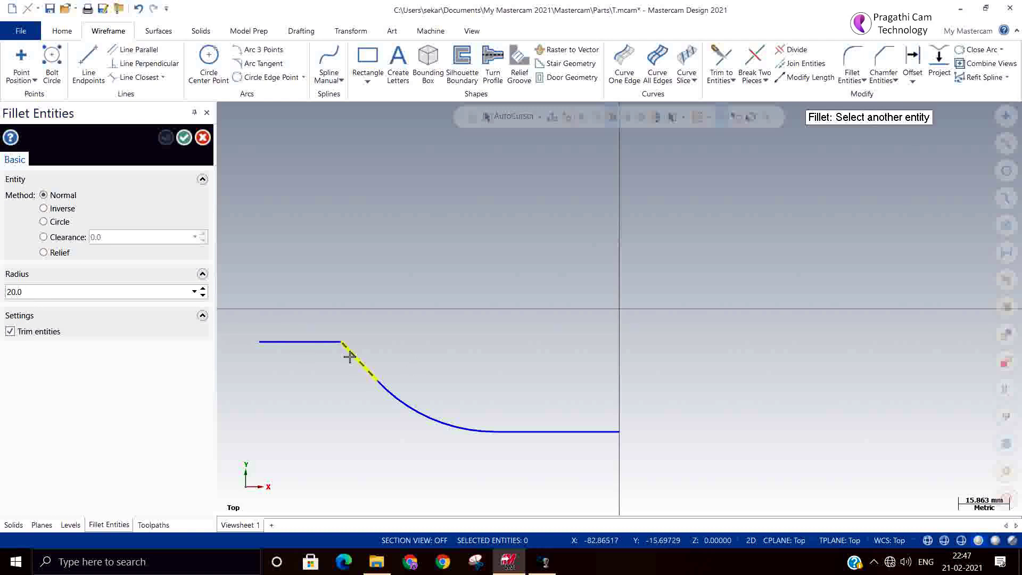
left_click(311, 343)
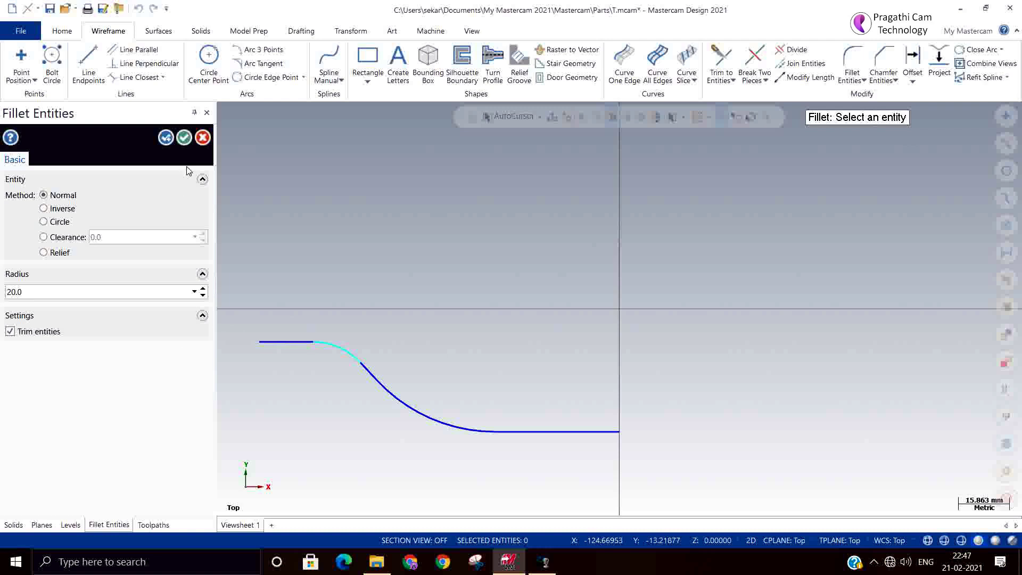
left_click(184, 138)
Step: Draw a straight line about 47 mm long from the origin along the negative X axis
middle_click_drag(705, 374, 600, 340)
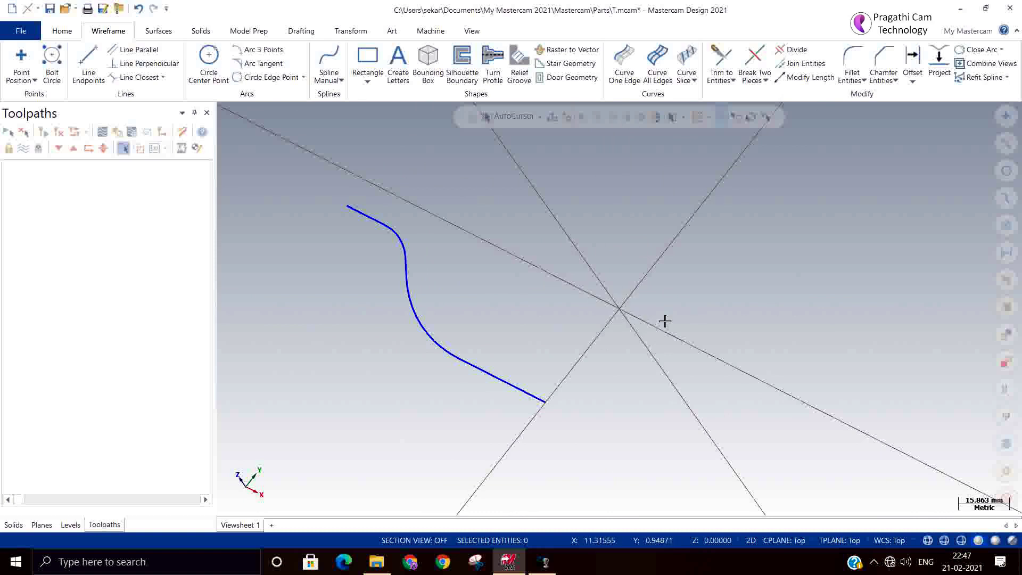
right_click(723, 304)
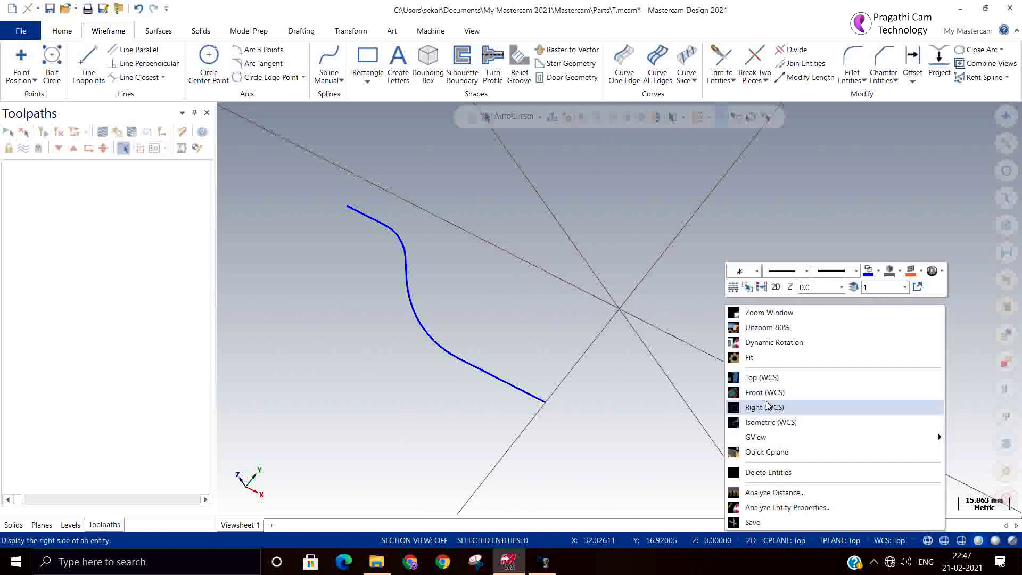
left_click(653, 372)
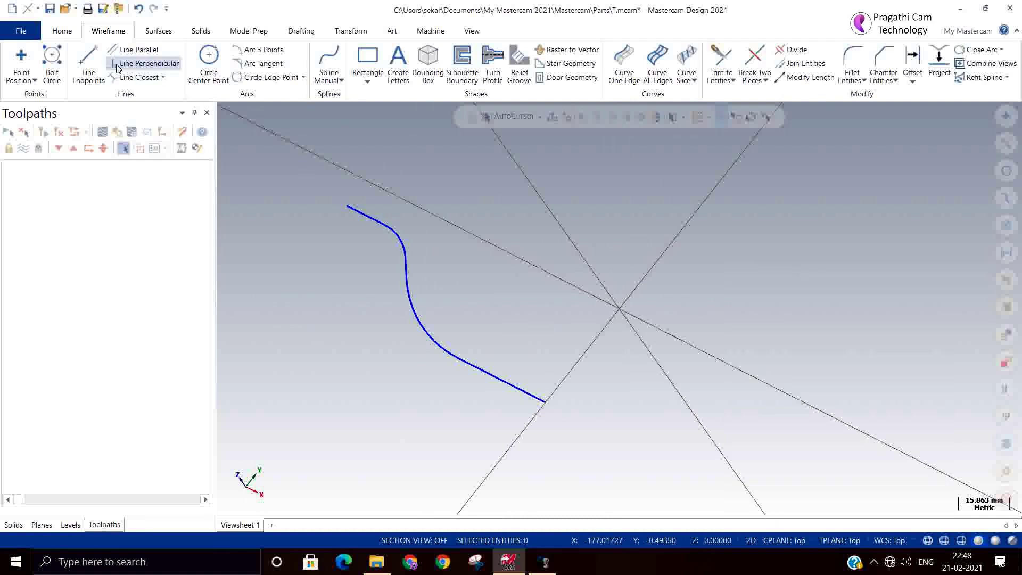
left_click(88, 60)
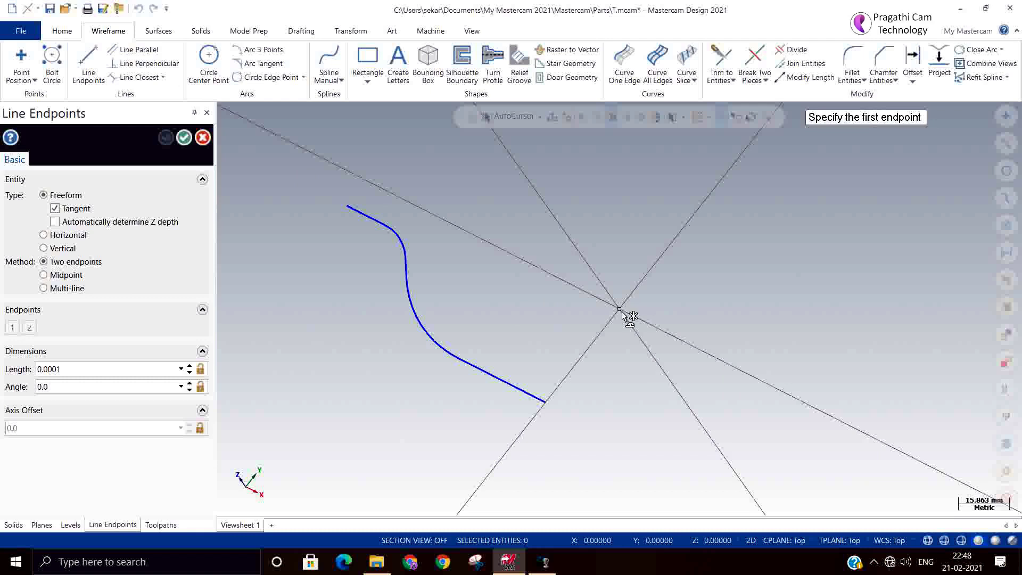
left_click(624, 311)
left_click(513, 256)
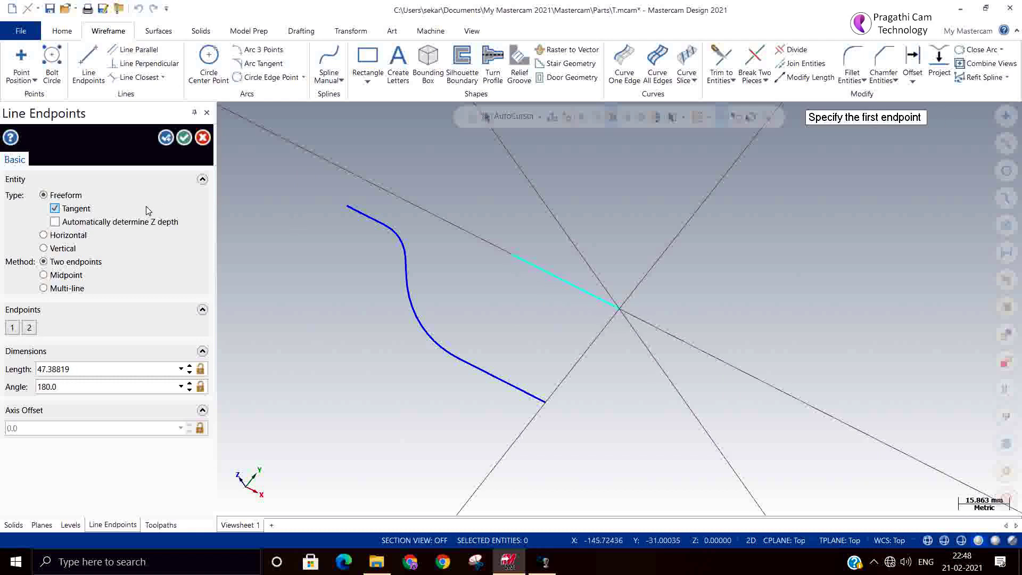
left_click(184, 138)
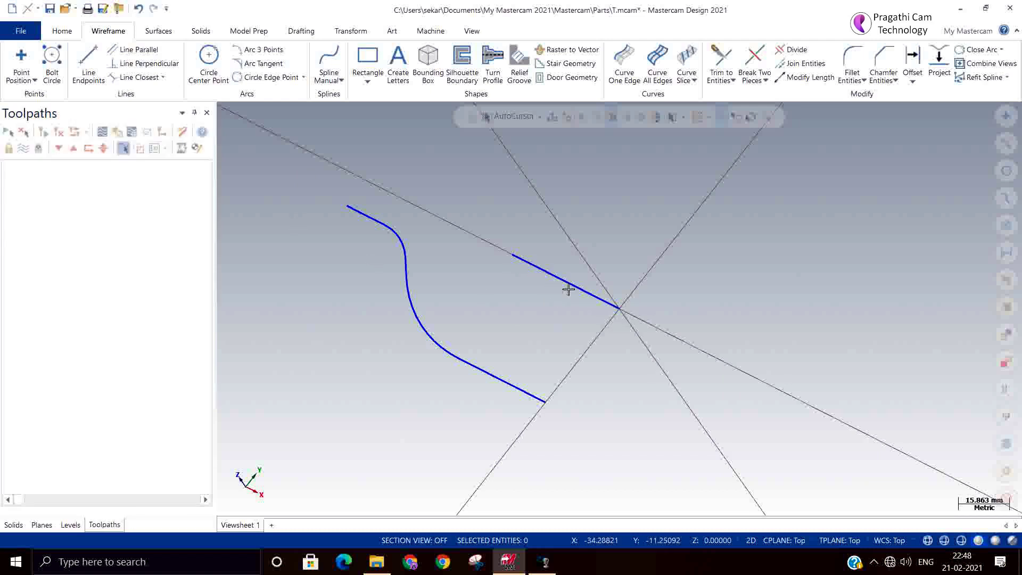
Step: Set the view to Isometric (WCS) and add the default mill machine to the part
right_click(657, 245)
left_click(713, 364)
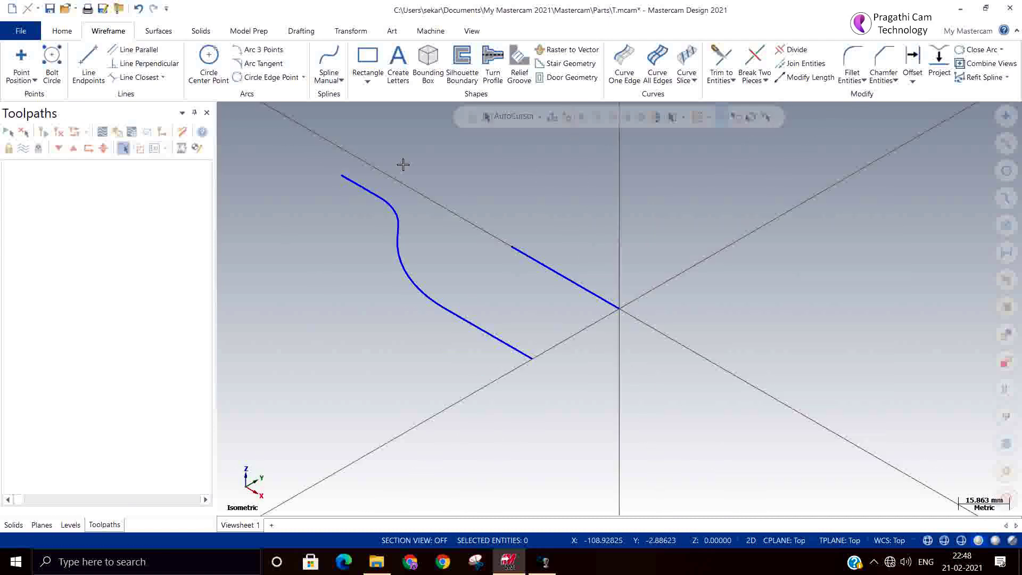
left_click(432, 32)
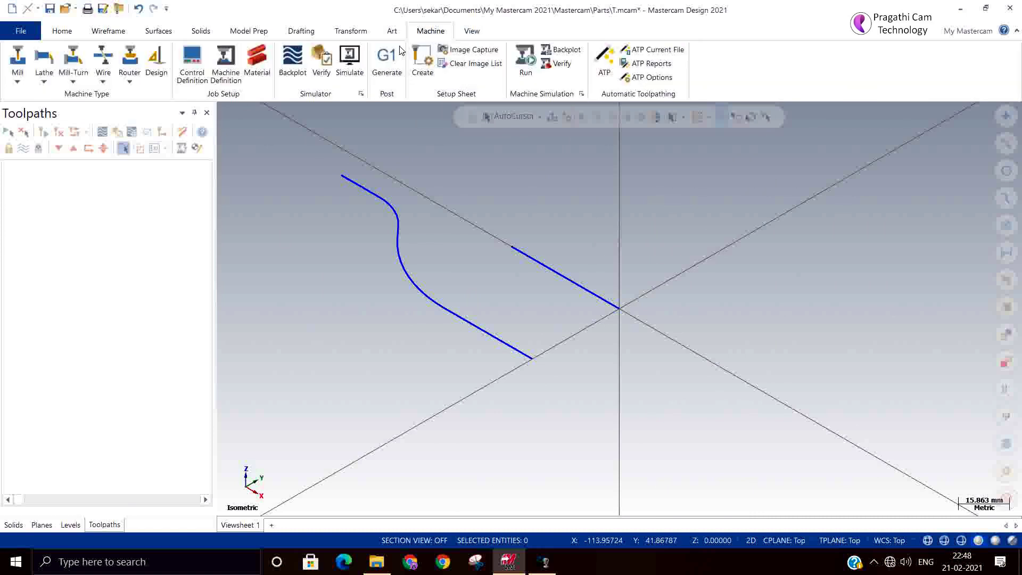
left_click(18, 75)
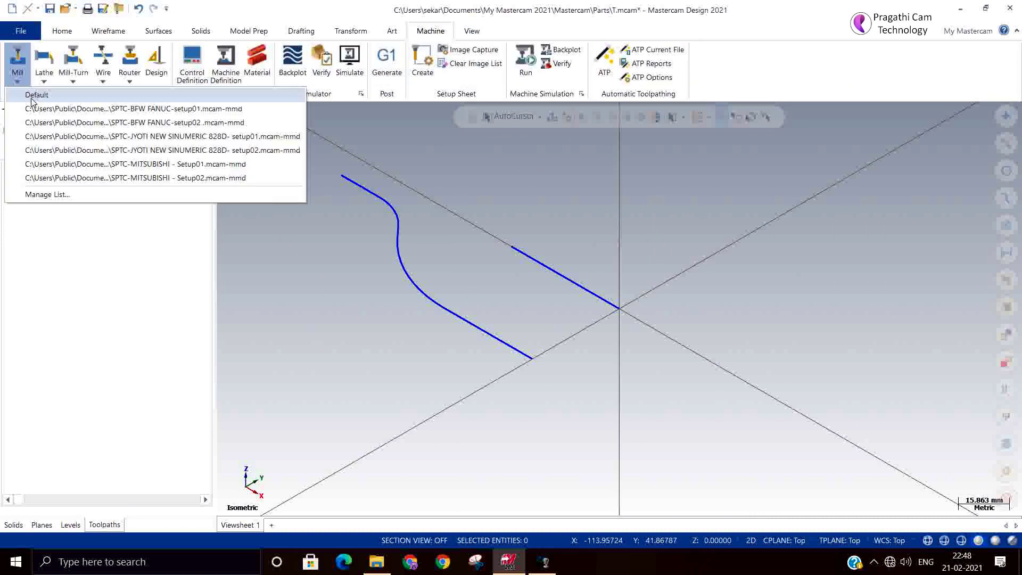
left_click(30, 95)
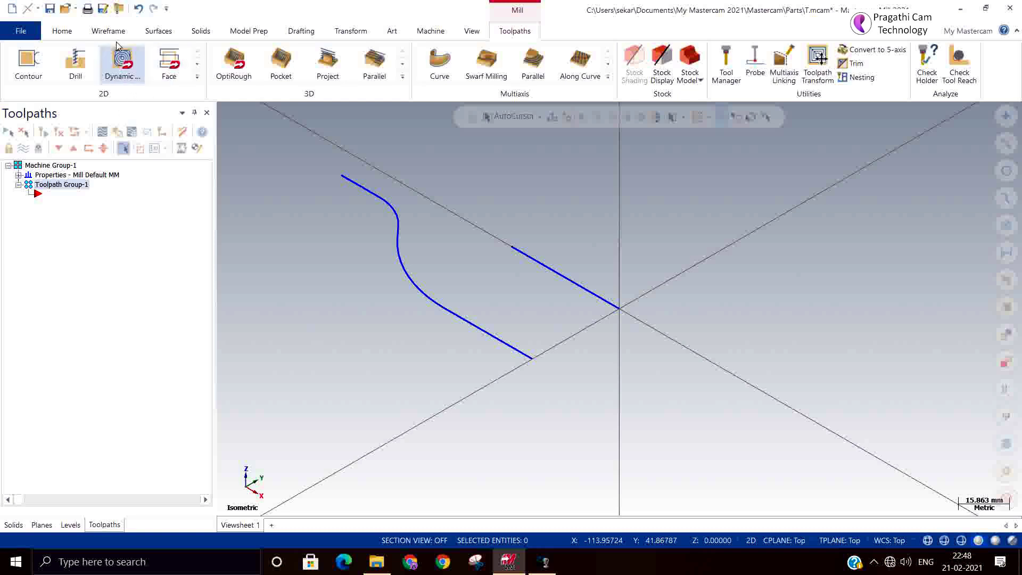
left_click(94, 32)
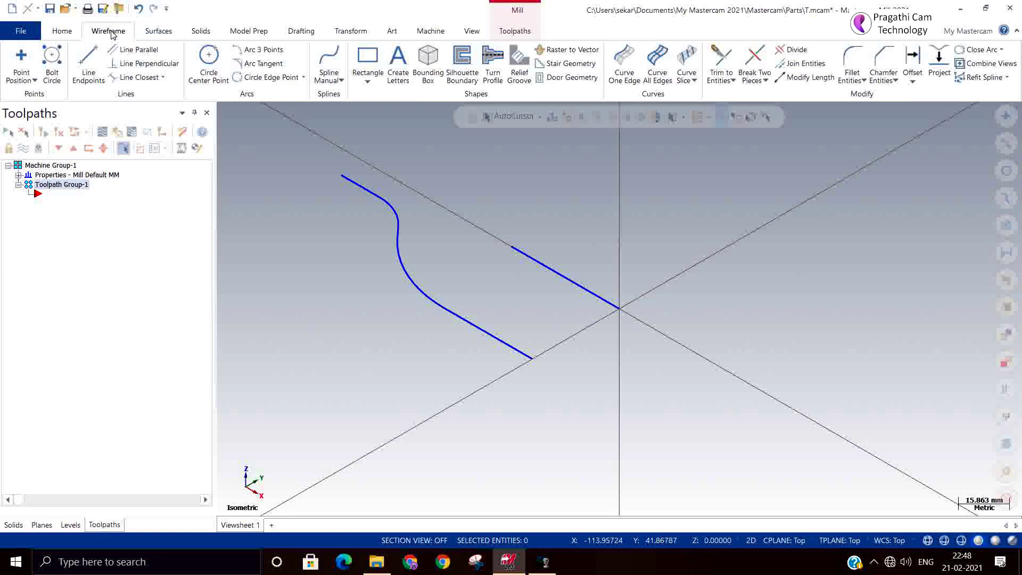
left_click(157, 32)
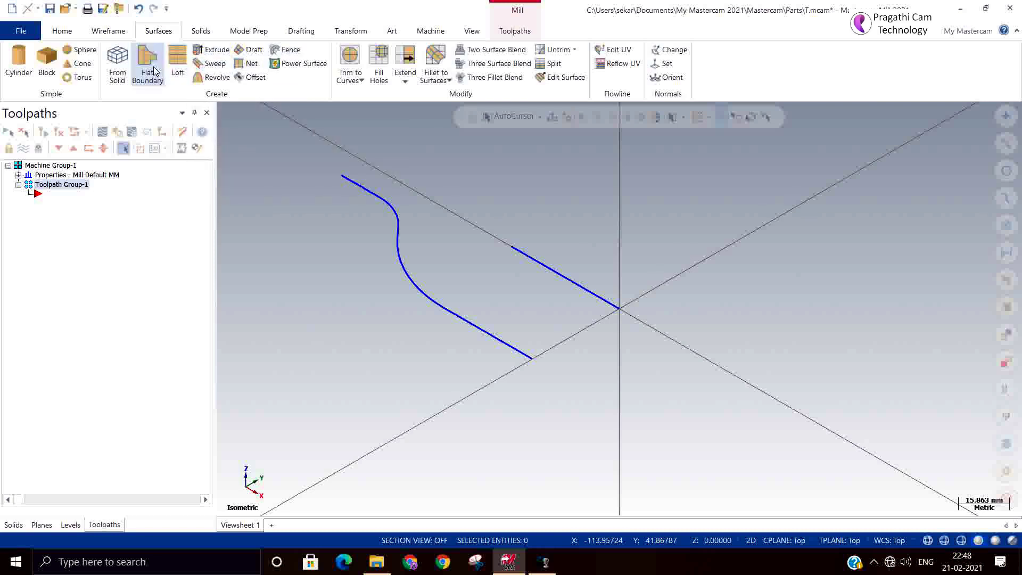
Step: Revolve the full filleted profile chain as a surface about the straight axis line on the X axis
left_click(197, 79)
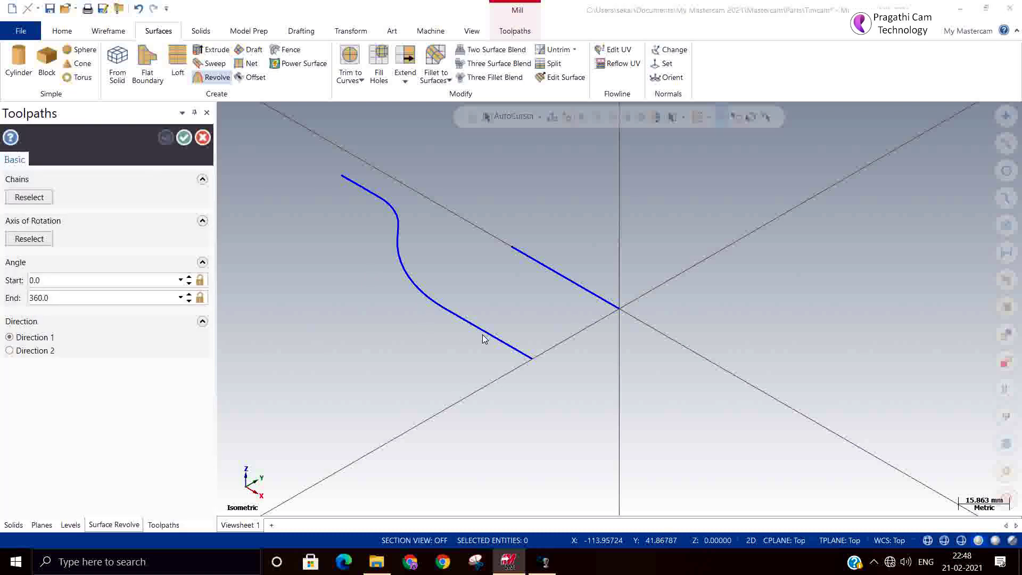
left_click(519, 351)
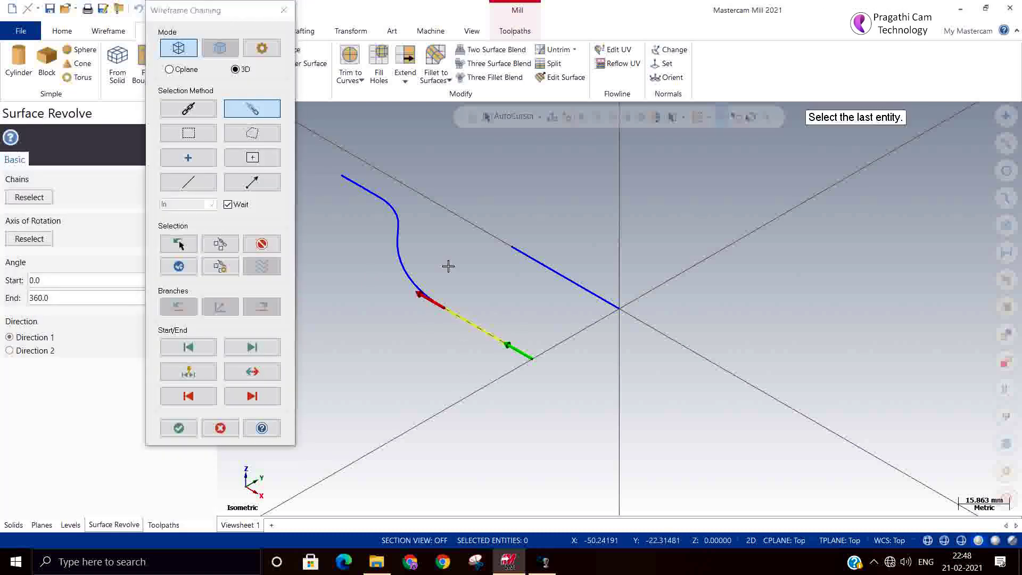
left_click(351, 181)
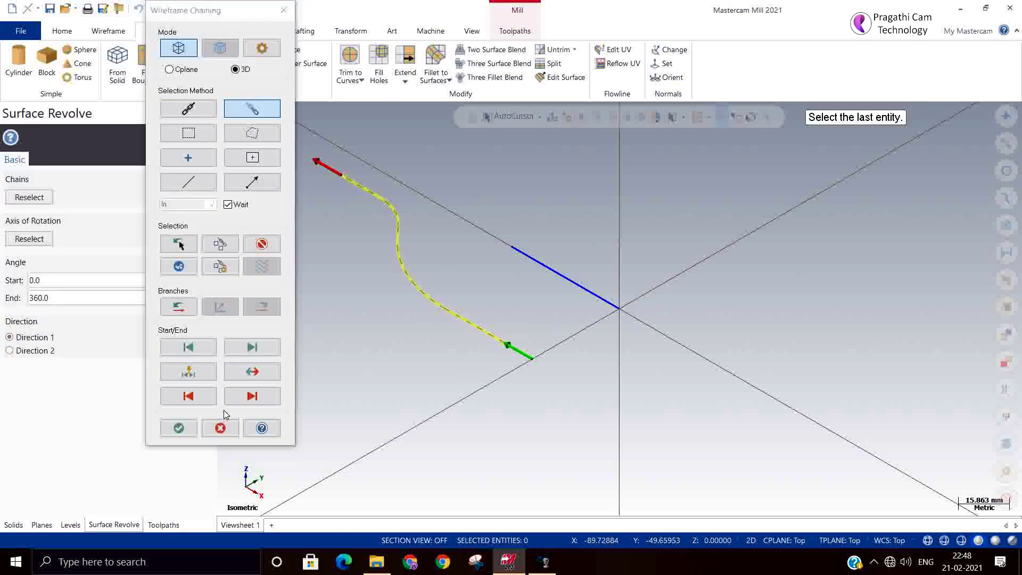
left_click(179, 428)
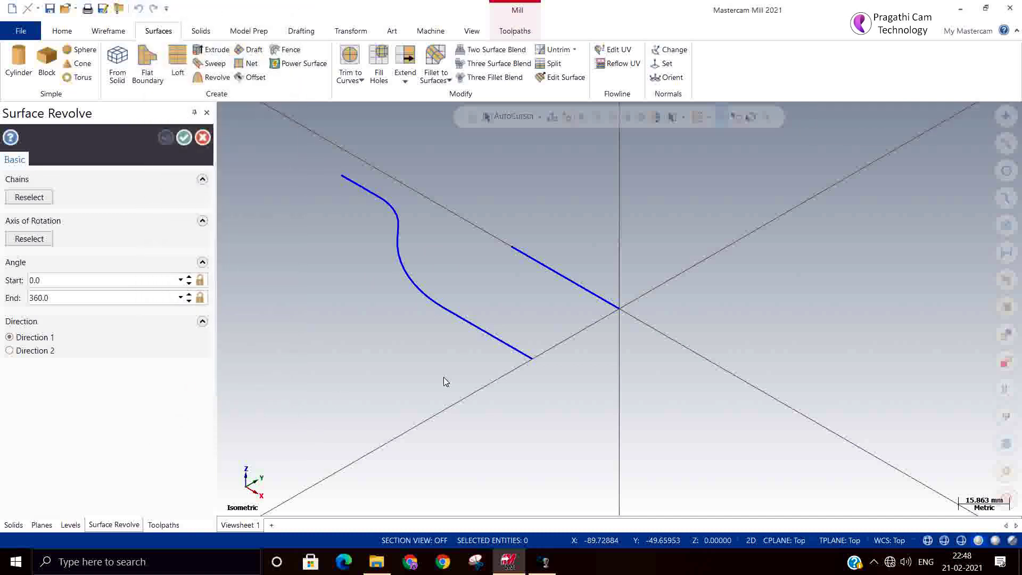
left_click(558, 279)
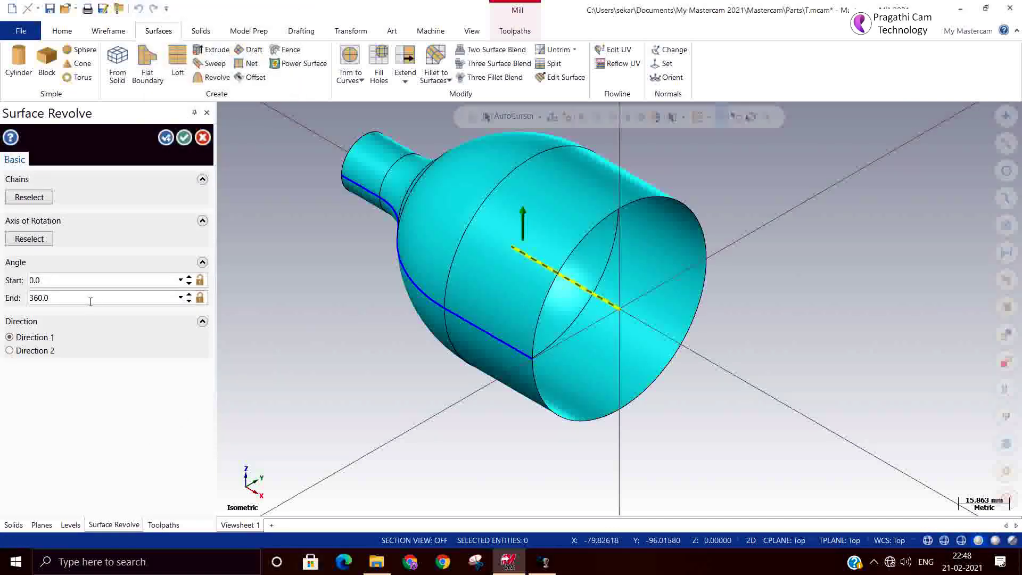
Step: Set the revolved surface's end angle to 180 degrees with Direction 2 and create it
left_click(86, 298)
key("Return")
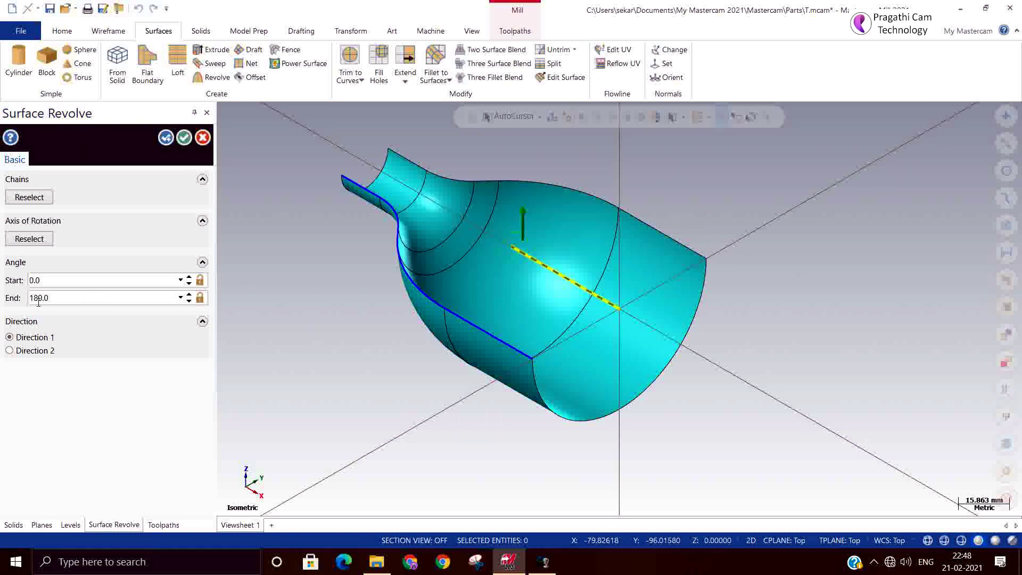
left_click(10, 350)
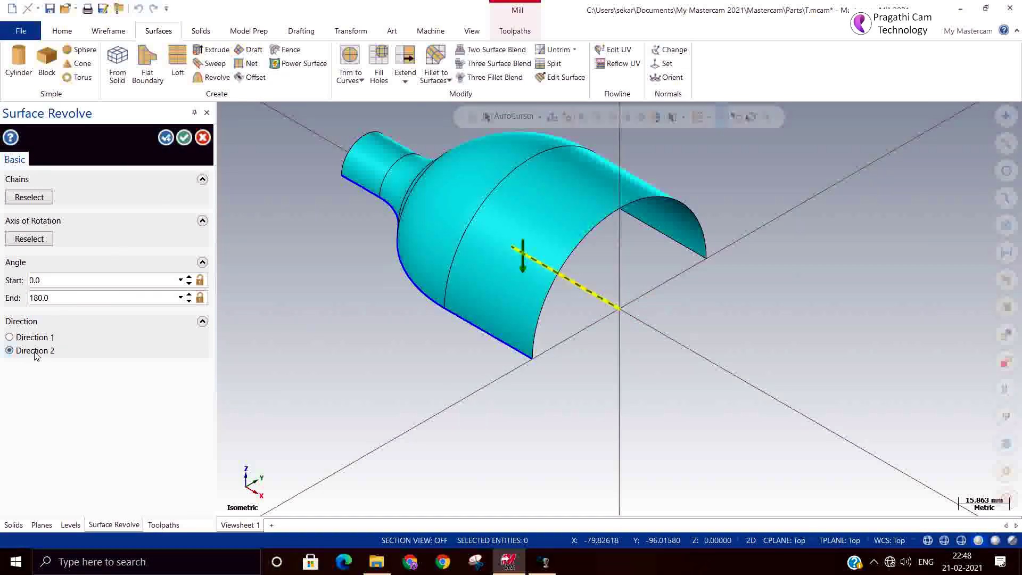
left_click(184, 137)
mouse_move(304, 336)
middle_mouse_down()
mouse_move(294, 426)
mouse_move(315, 372)
mouse_move(401, 356)
mouse_move(360, 423)
mouse_move(354, 388)
mouse_move(270, 378)
middle_mouse_up()
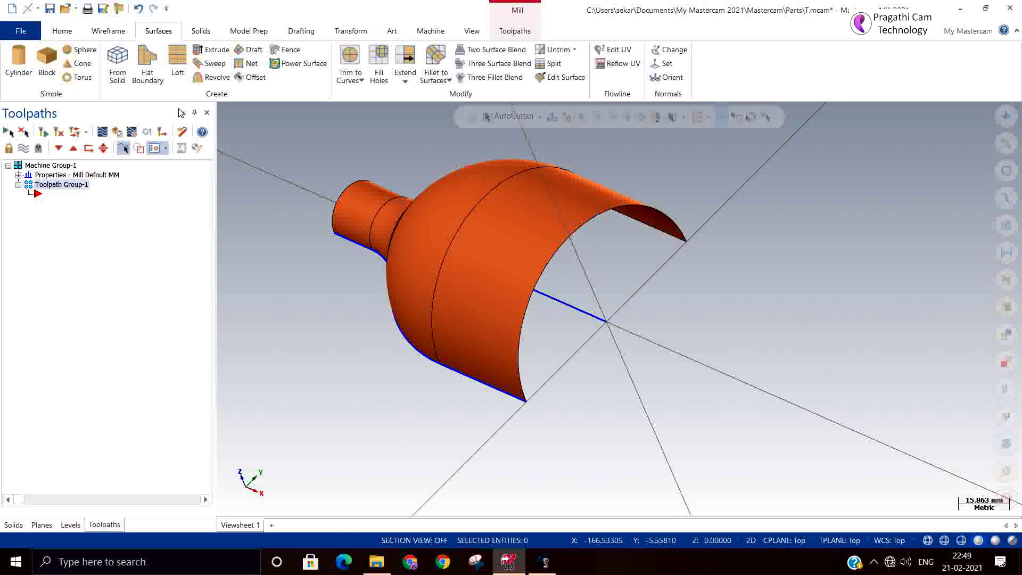
Step: Undo the revolved surface and set the view to Isometric (WCS)
left_click(331, 239)
left_click_drag(279, 192, 544, 433)
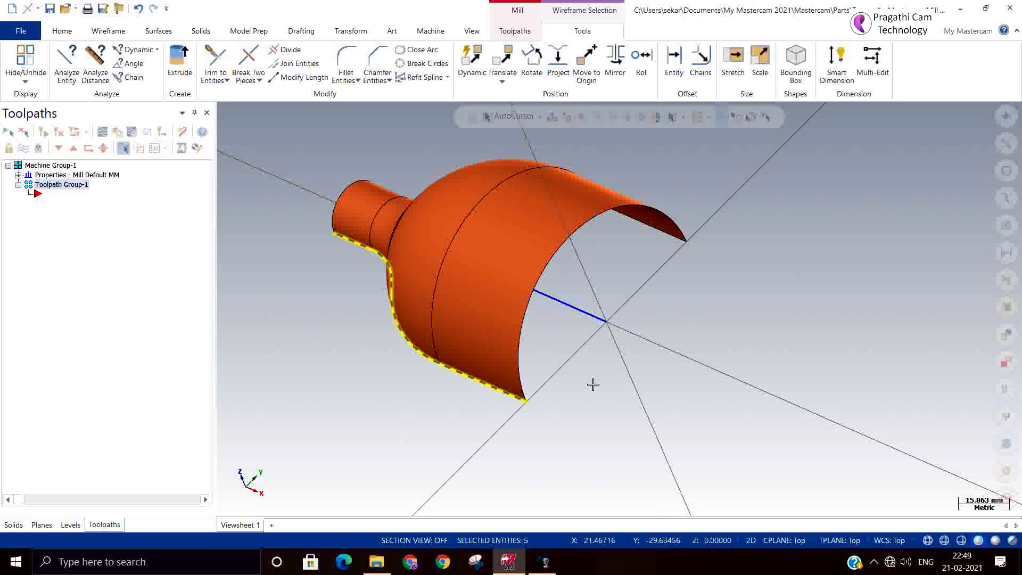
left_click(622, 341)
key("ctrl+z")
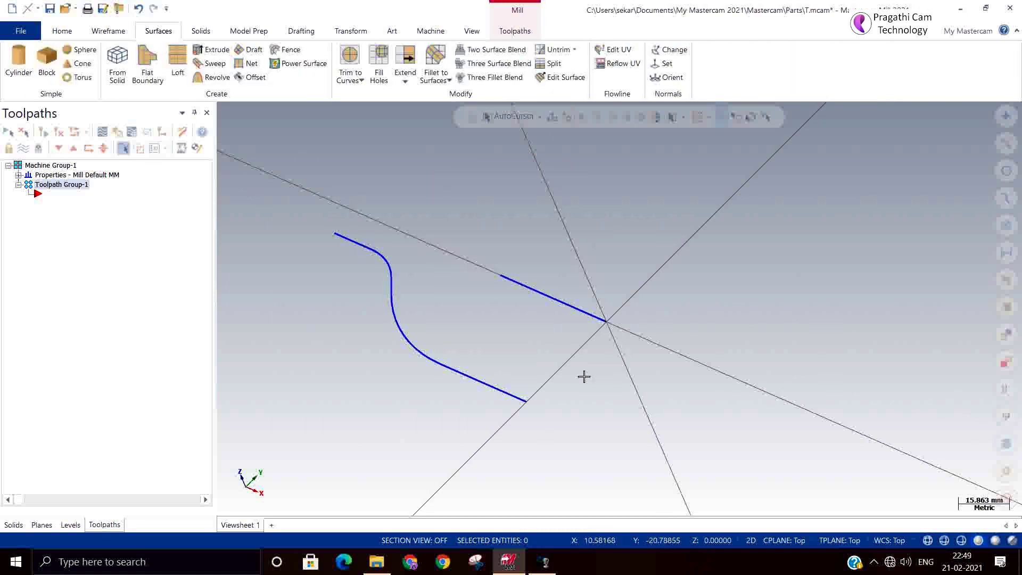
right_click(666, 267)
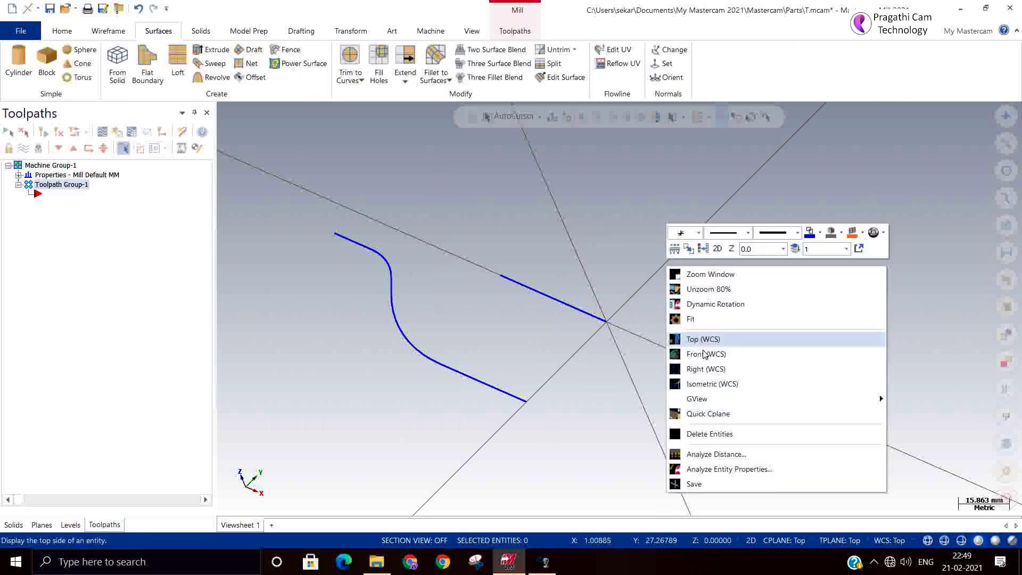
left_click(711, 382)
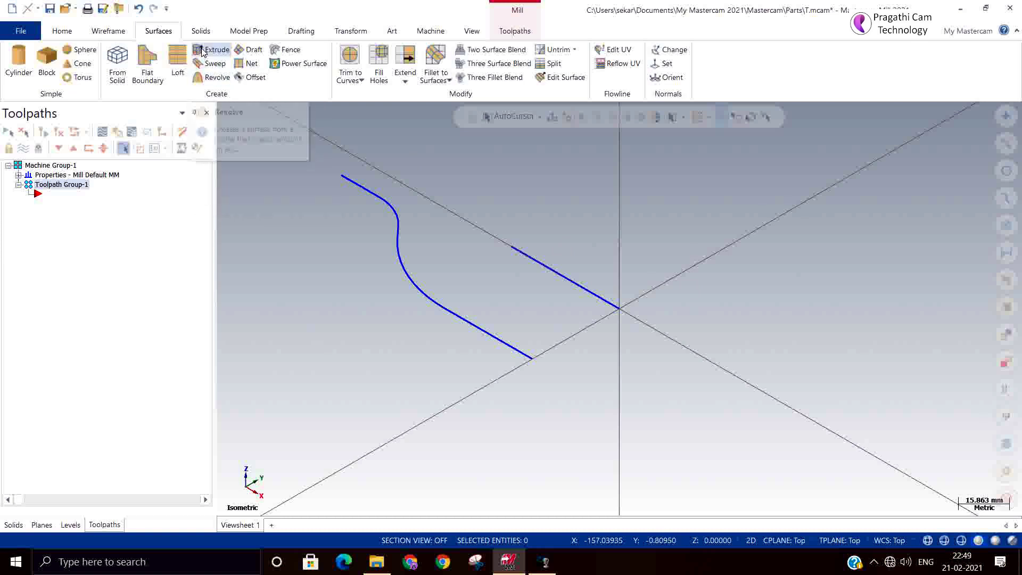
Step: Start a Revolved toolpath, chaining the profile from its lower to its upper end and using the origin as the point on the axis
left_click(533, 33)
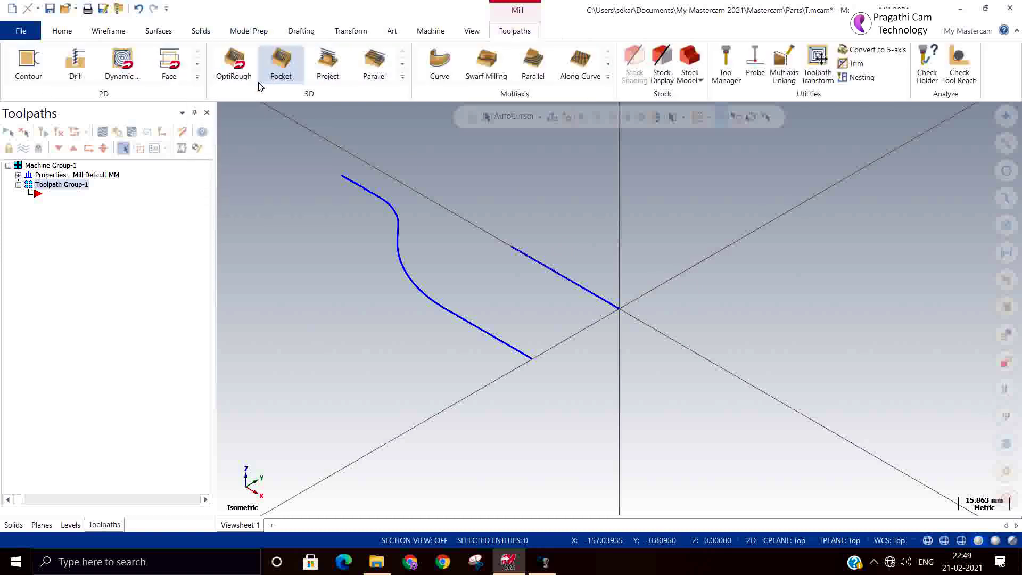
left_click(197, 78)
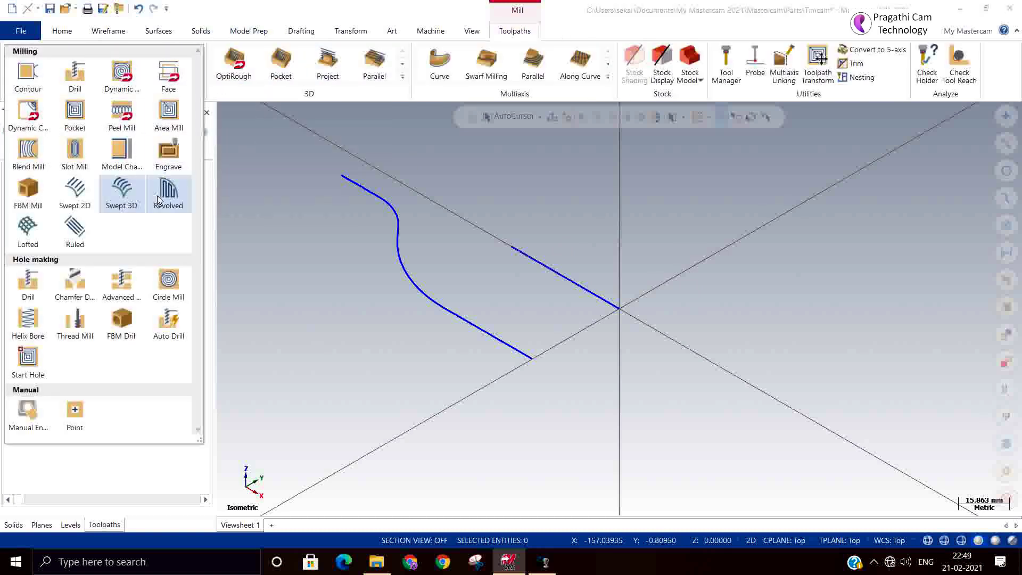
left_click(157, 196)
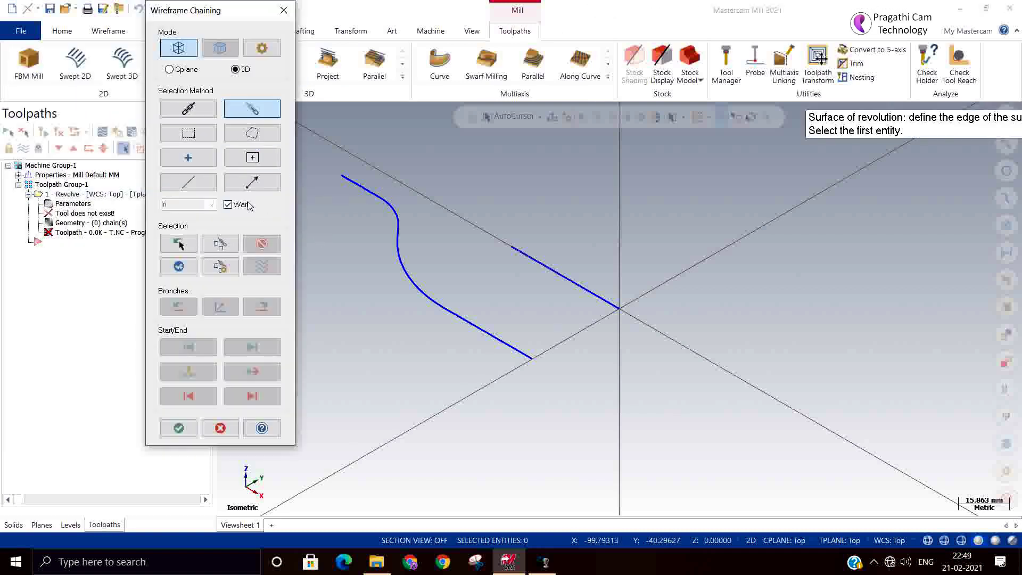
left_click(526, 356)
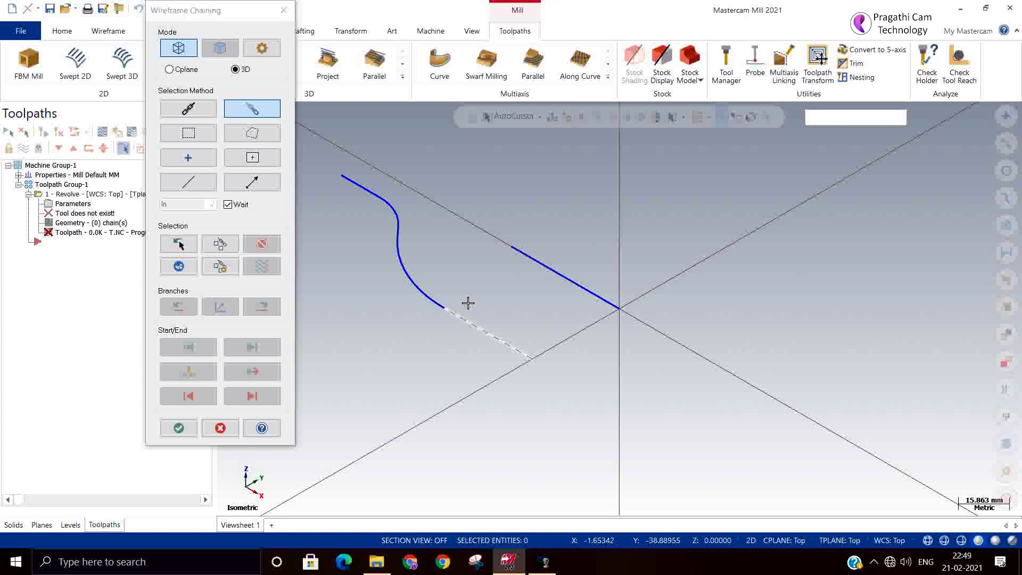
left_click(371, 190)
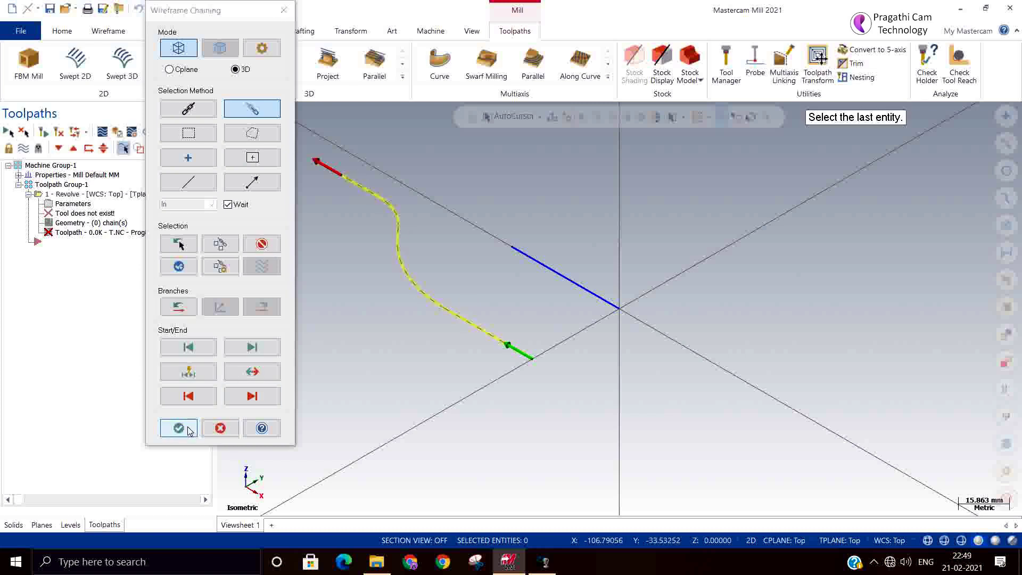
left_click(179, 429)
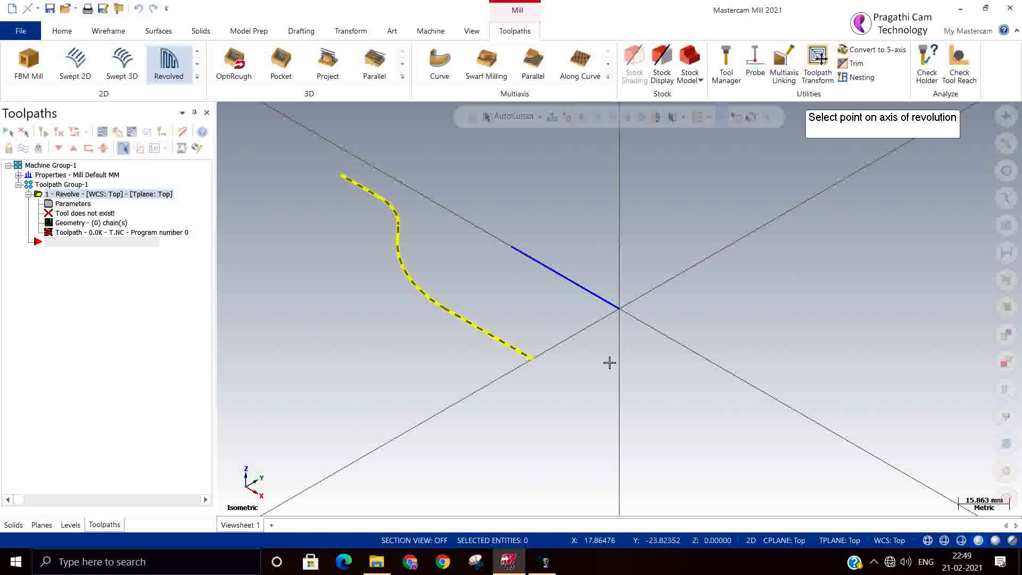
left_click(619, 312)
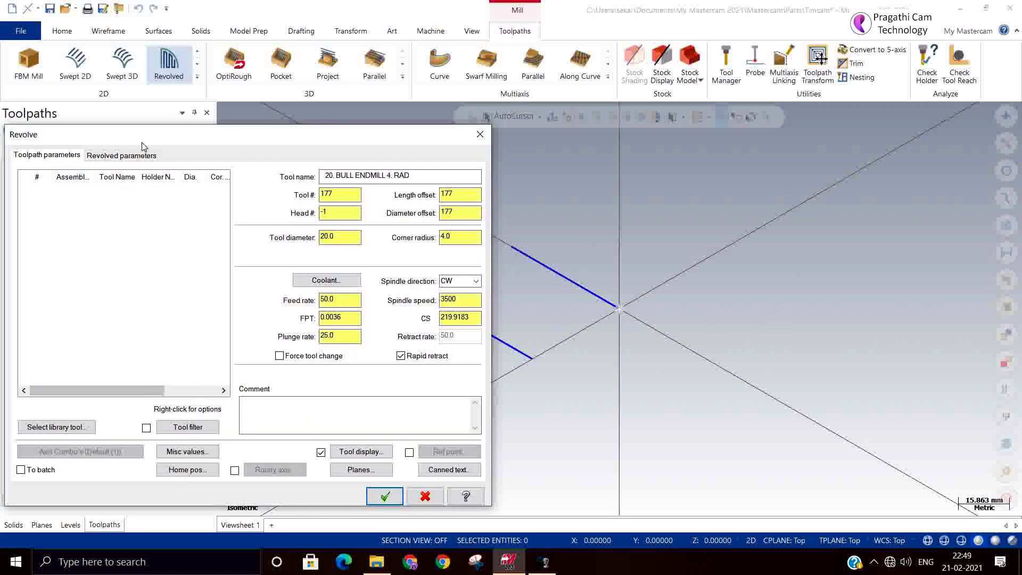
Step: Filter the tool library to ball-nose and lollipop cutter types and choose BALL-NOSE END MILL - 6 for the toolpath
left_click_drag(158, 138, 340, 97)
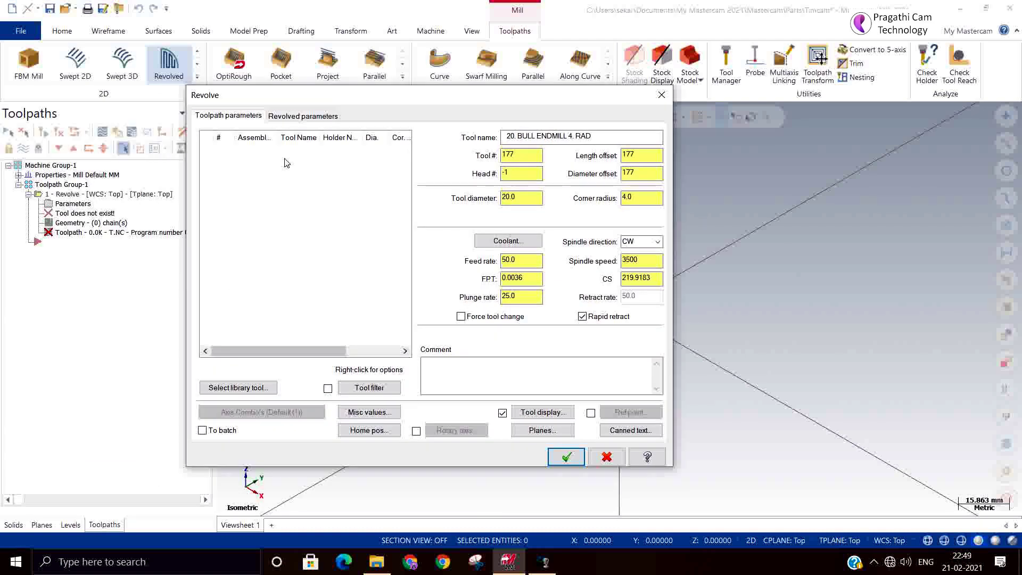
left_click(248, 389)
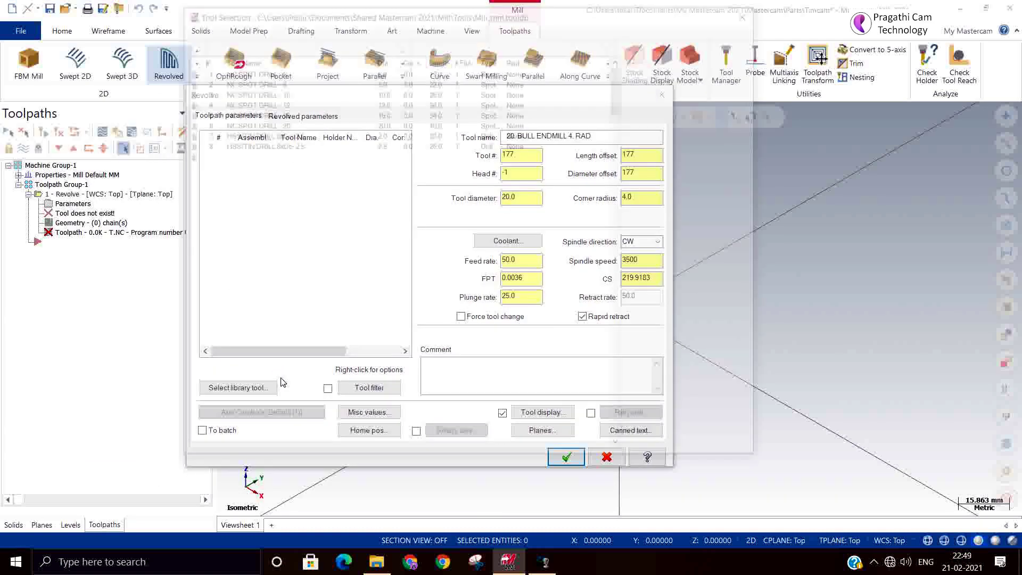
left_click(669, 106)
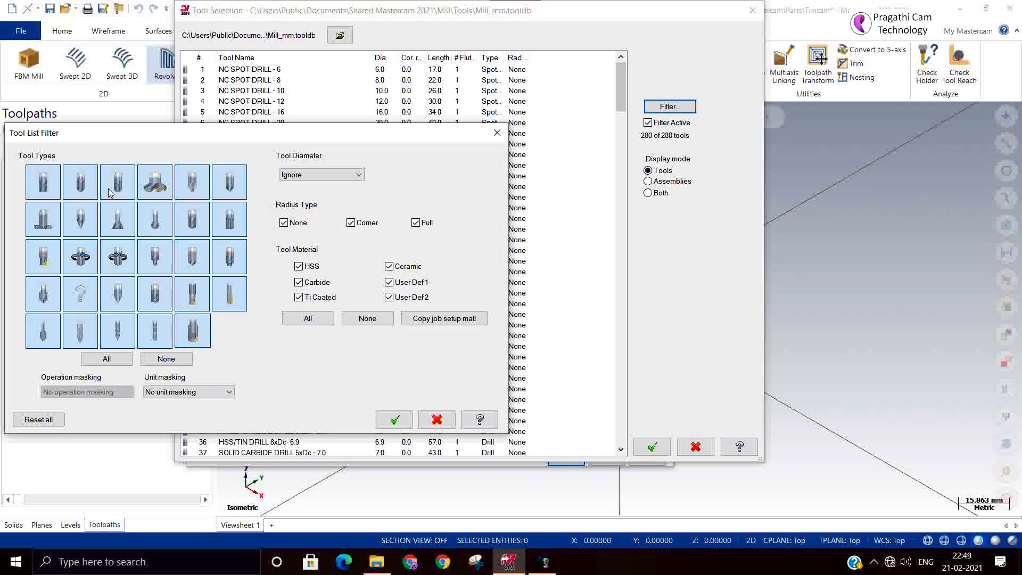
left_click(88, 189)
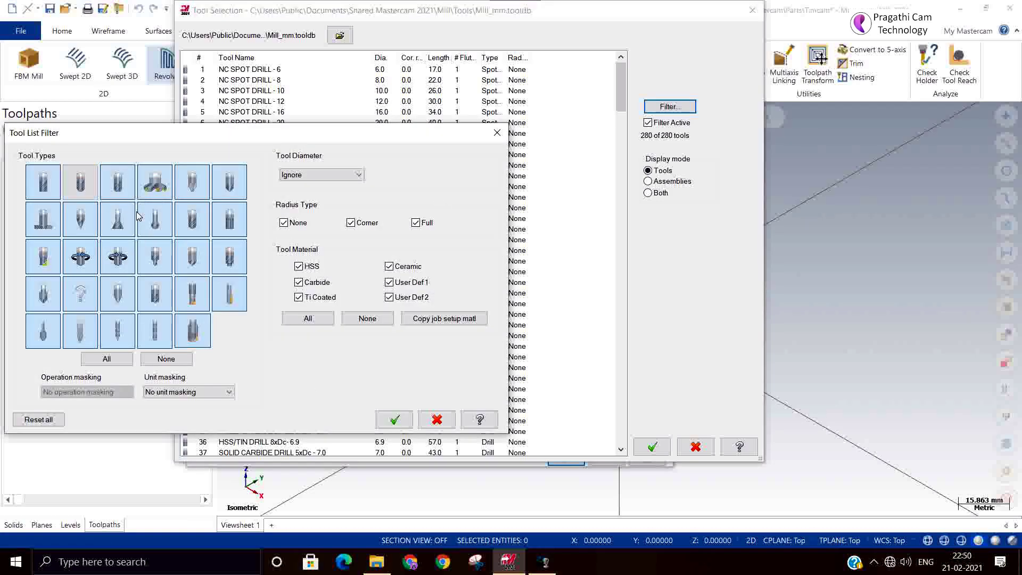
left_click(166, 359)
left_click(80, 183)
left_click(155, 219)
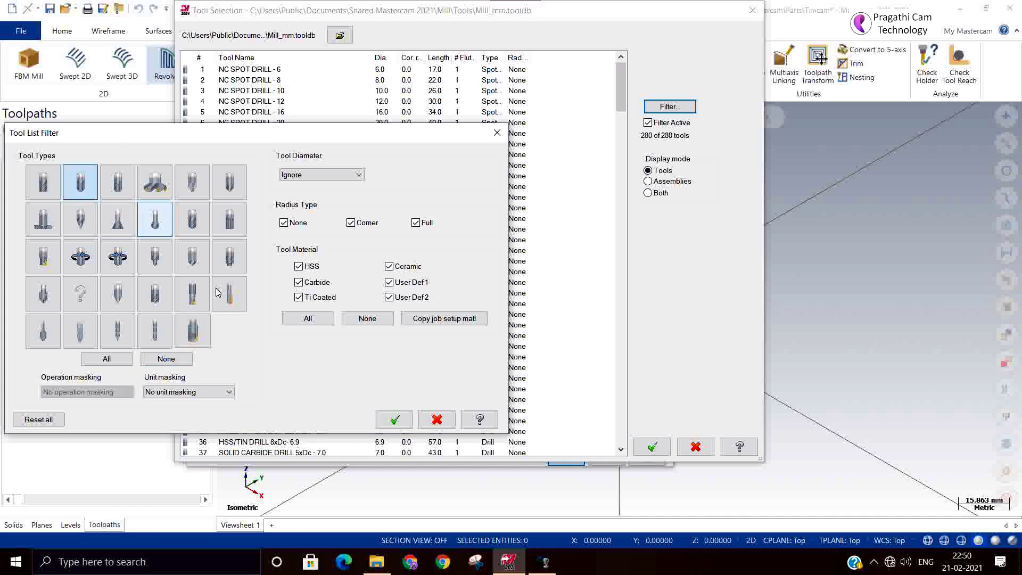
left_click(401, 419)
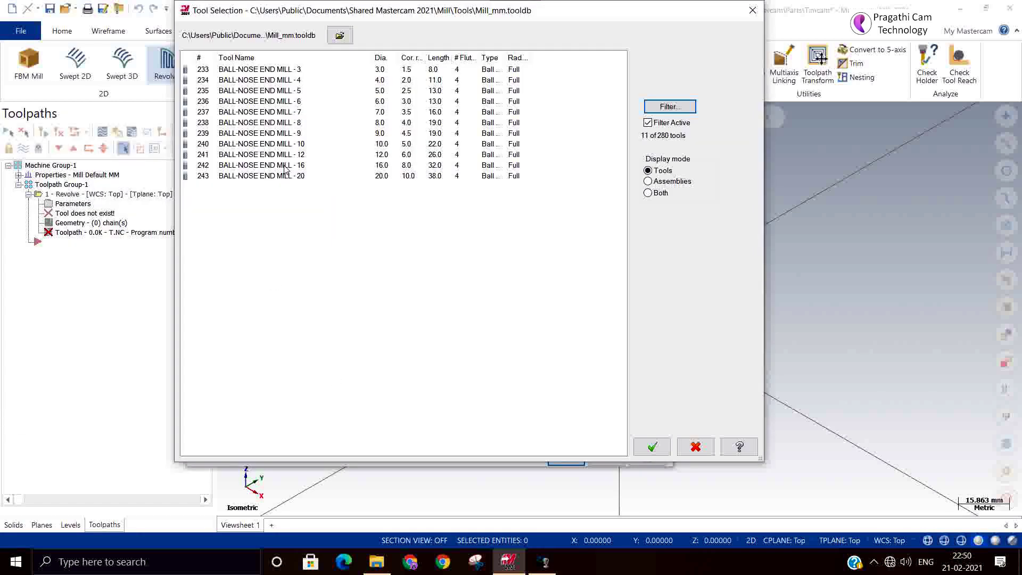
left_click(292, 105)
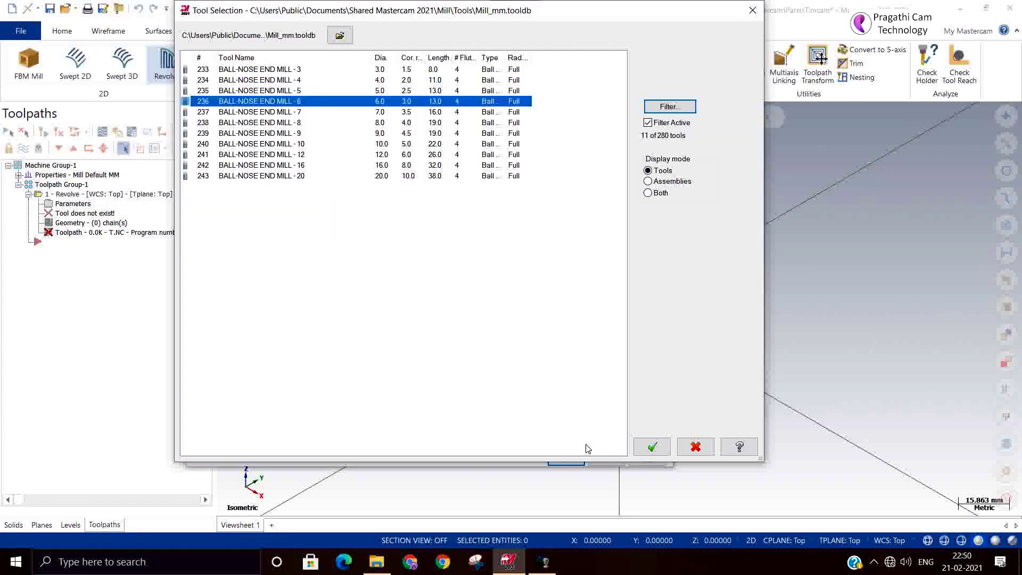
left_click(652, 446)
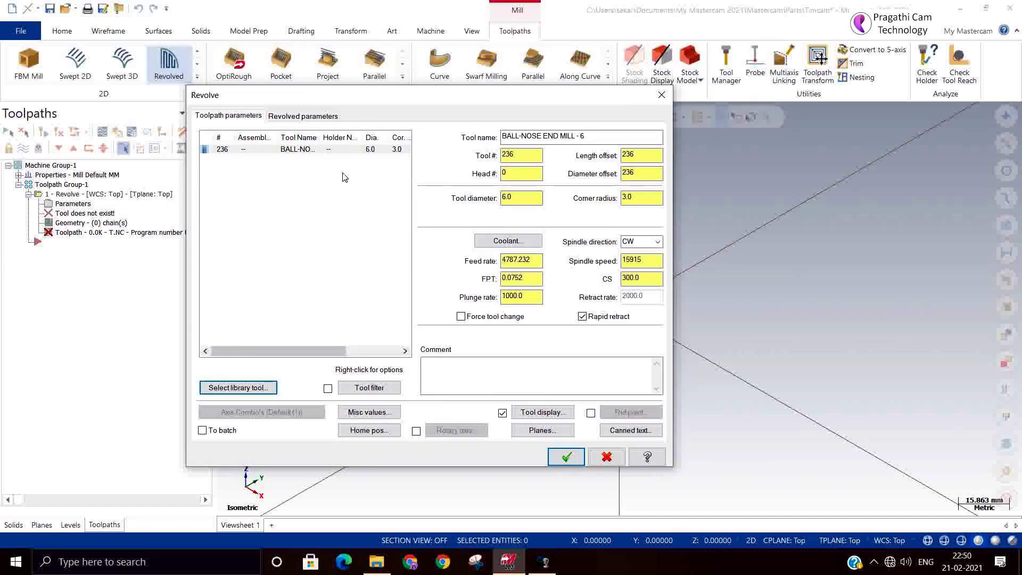
Step: Set the ball-nose end mill's tool number, length offset and diameter offset to 11
left_click_drag(521, 155, 386, 139)
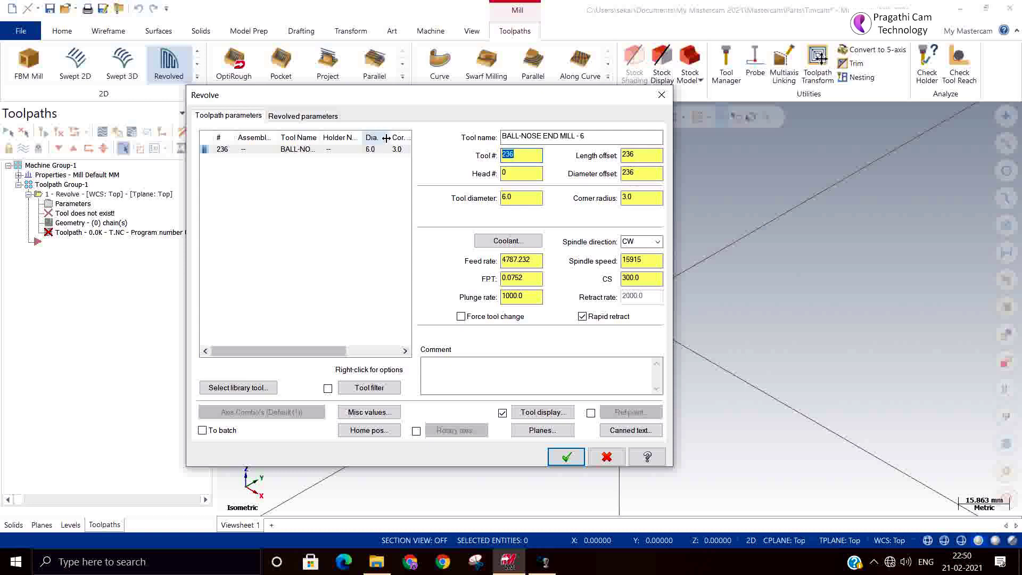
type("11")
left_click(636, 175)
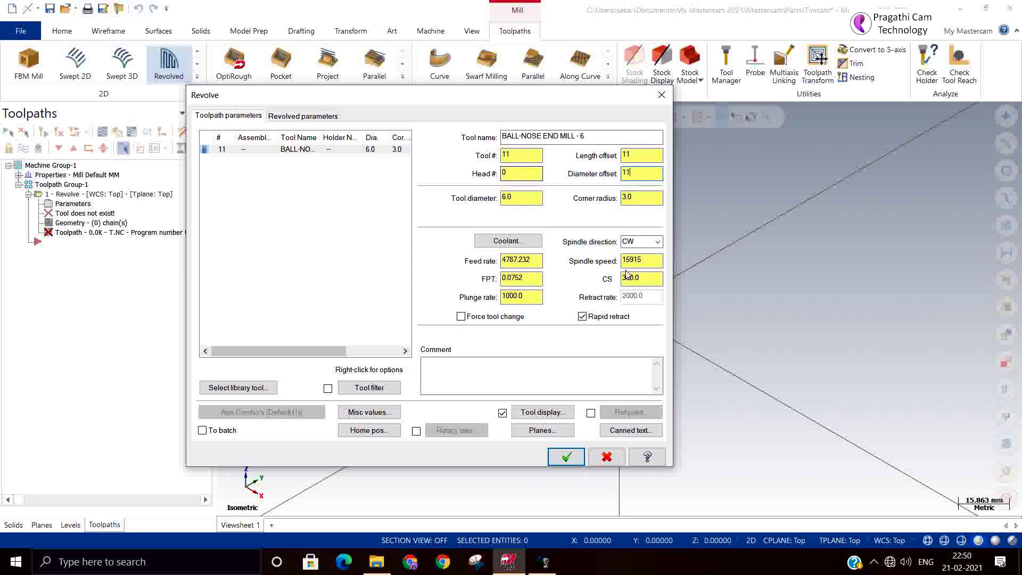
Step: Set the tool's feed per tooth to 0.08, plunge rate to 500 and cutting speed to 250
left_click_drag(644, 279, 524, 264)
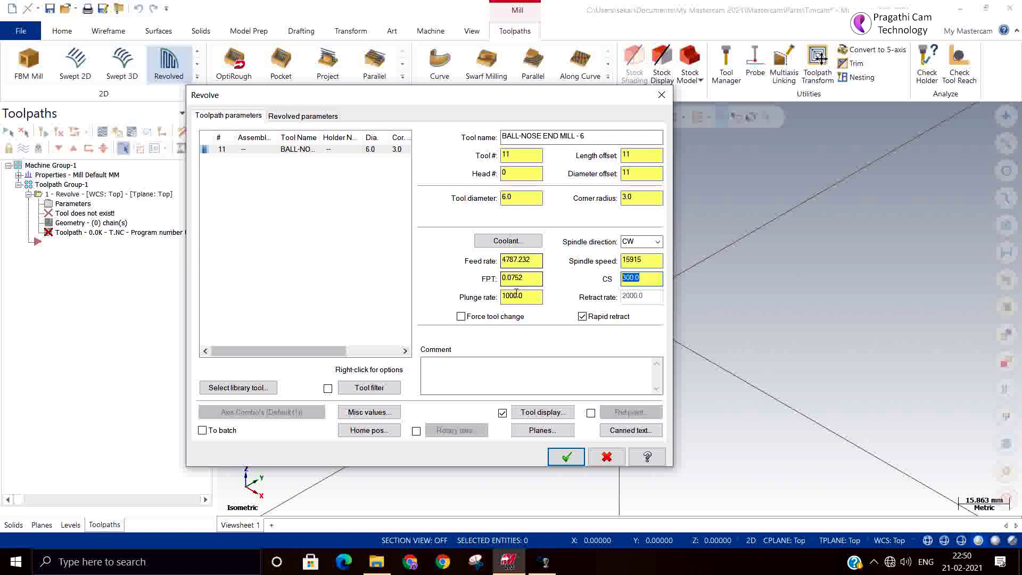
left_click_drag(536, 278, 503, 279)
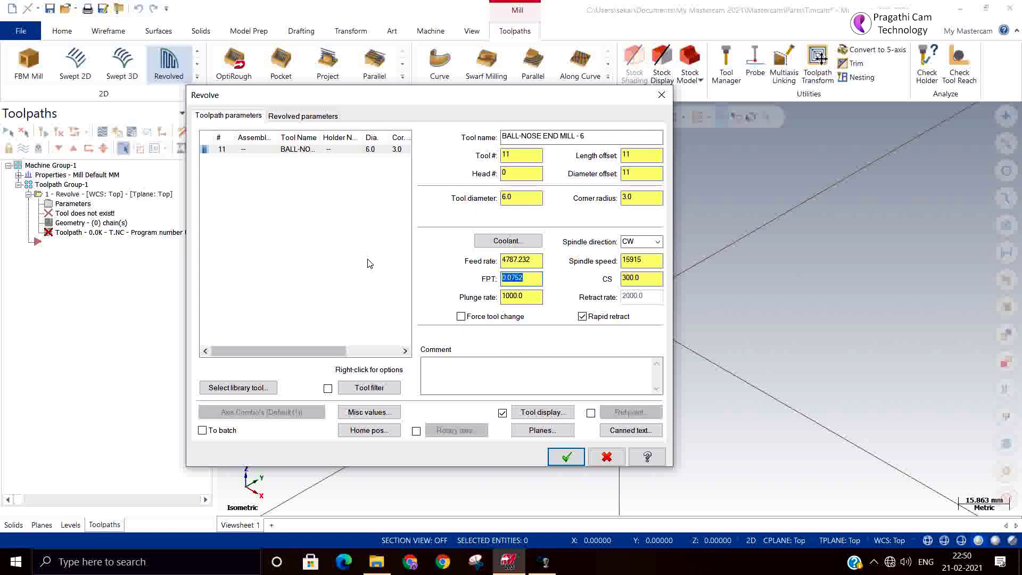
type("0.")
key("Return")
key("Tab")
type("5")
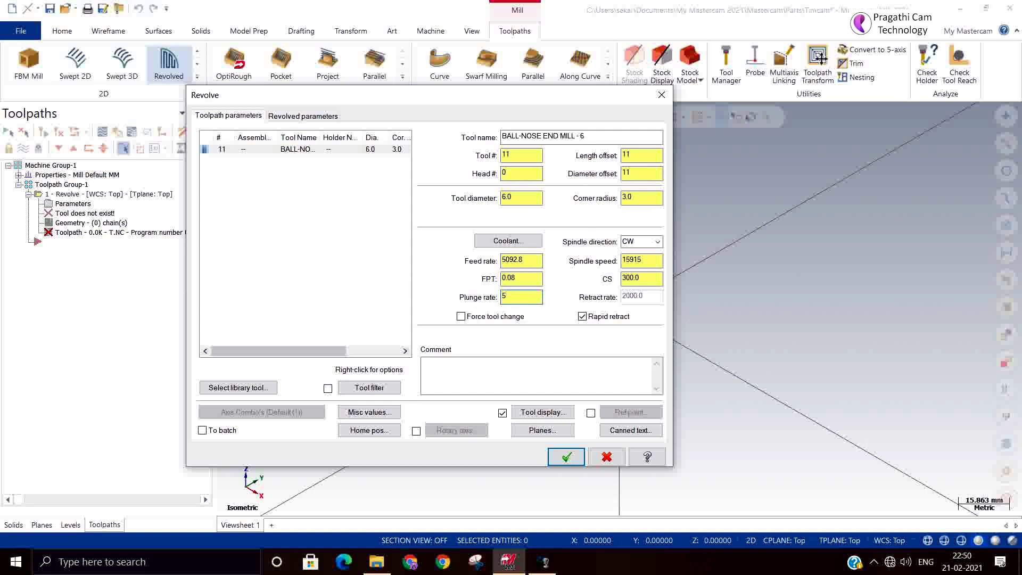
type("00")
key("Tab")
type("250")
key("Return")
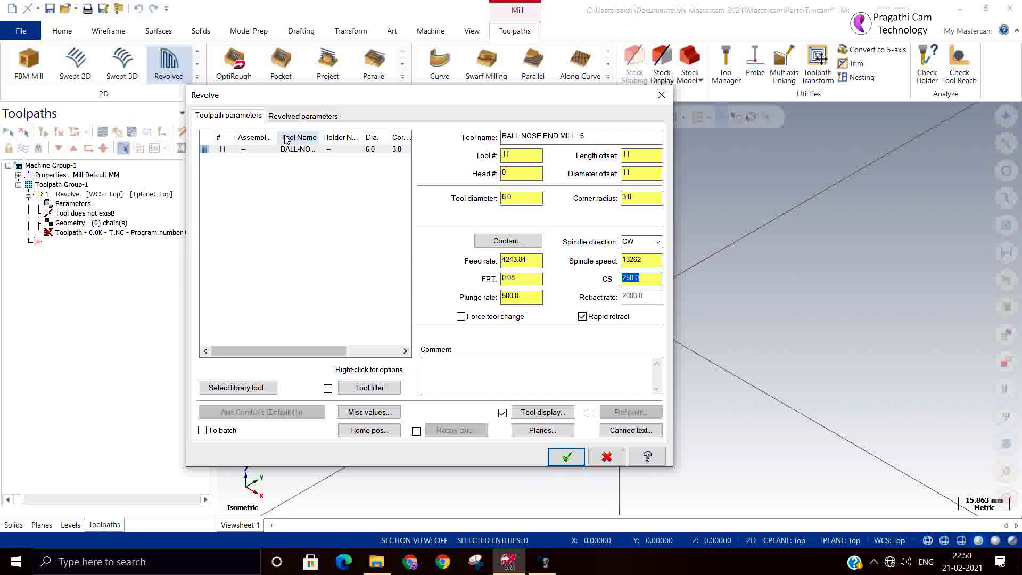
left_click(287, 115)
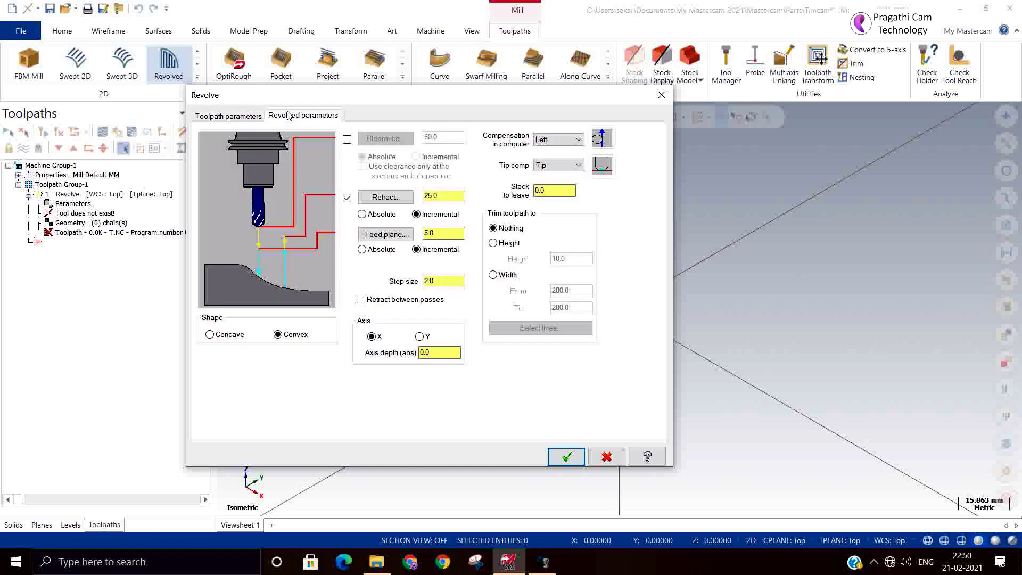
left_click(248, 117)
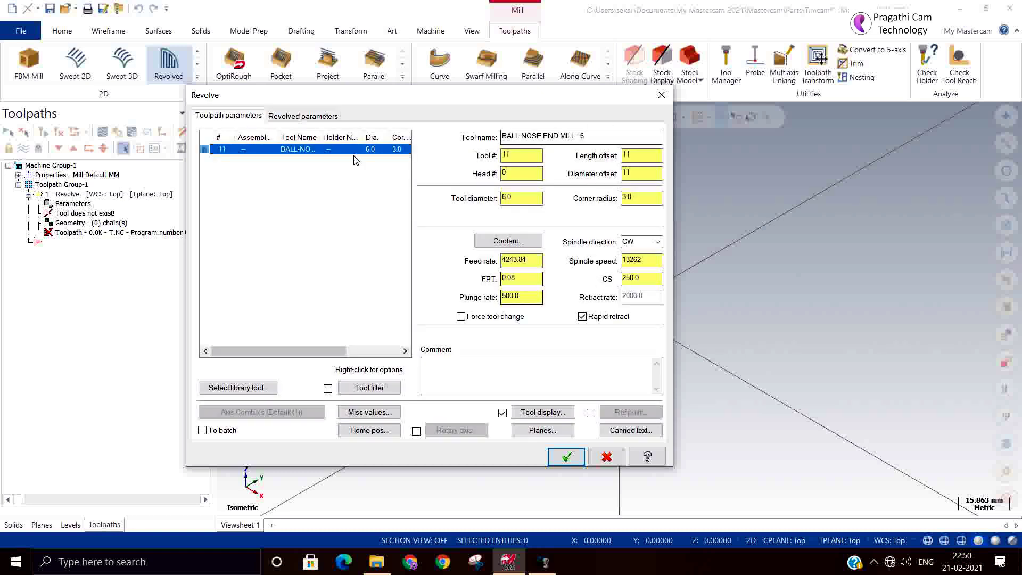
Step: In the revolved parameters, make retract and feed plane absolute, with retract at 100 and feed plane at 75
left_click(318, 116)
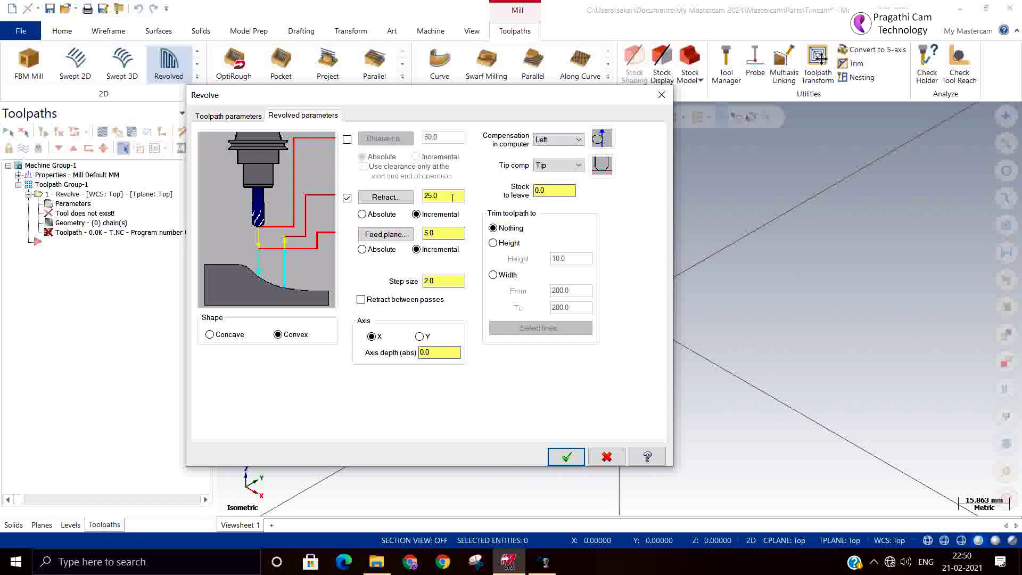
left_click(380, 250)
left_click(379, 214)
left_click(452, 197)
double_click(445, 196)
type("100")
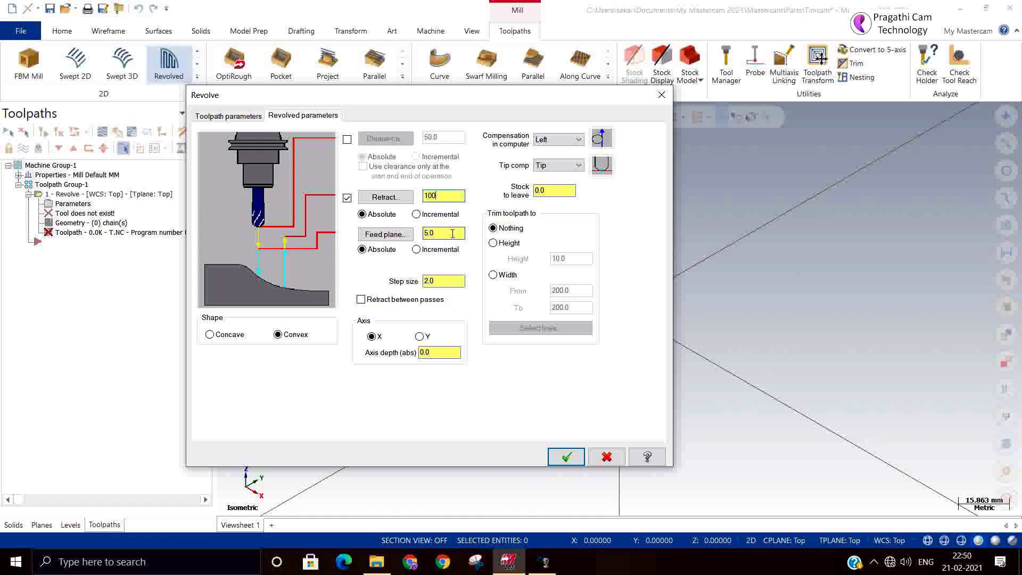
key("Tab")
type("75")
key("Tab")
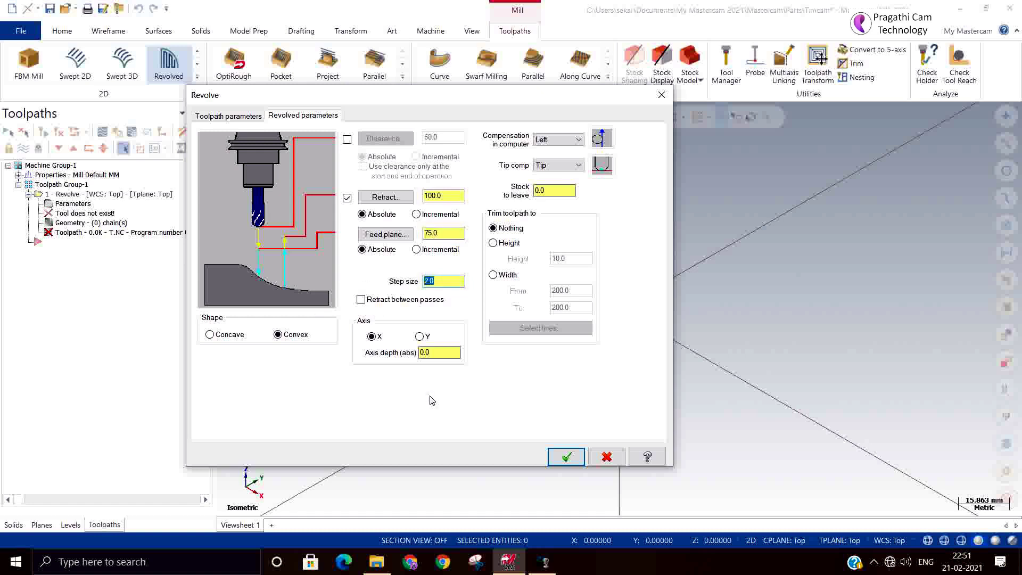
Step: Set the step size to 0.5 and generate the convex Revolved toolpath about the X axis
type("0.5")
left_click(567, 458)
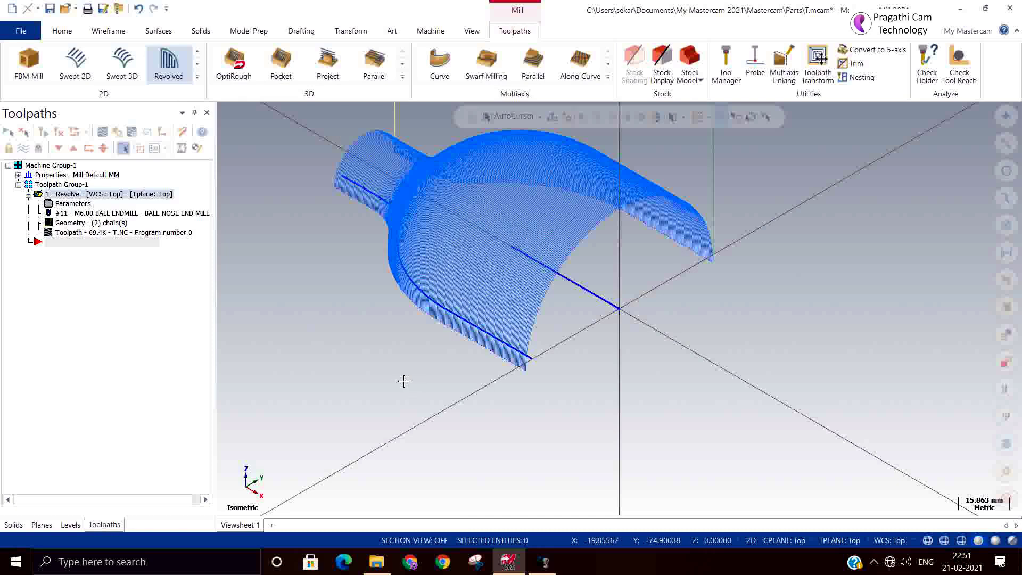
middle_click_drag(404, 381, 341, 391)
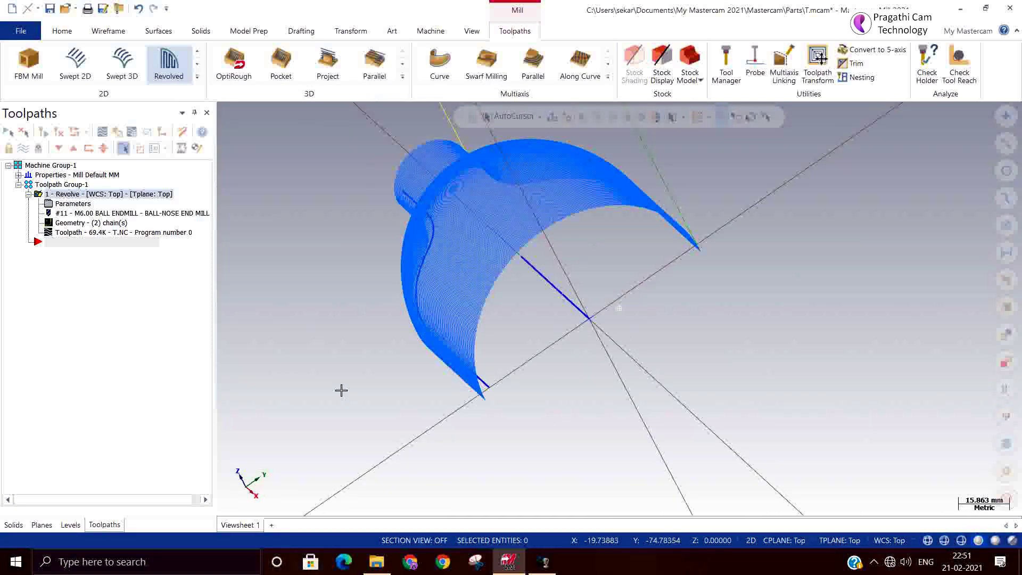
Step: Change the Revolved toolpath's shape to Concave and regenerate it
scroll(491, 388, "up", 5)
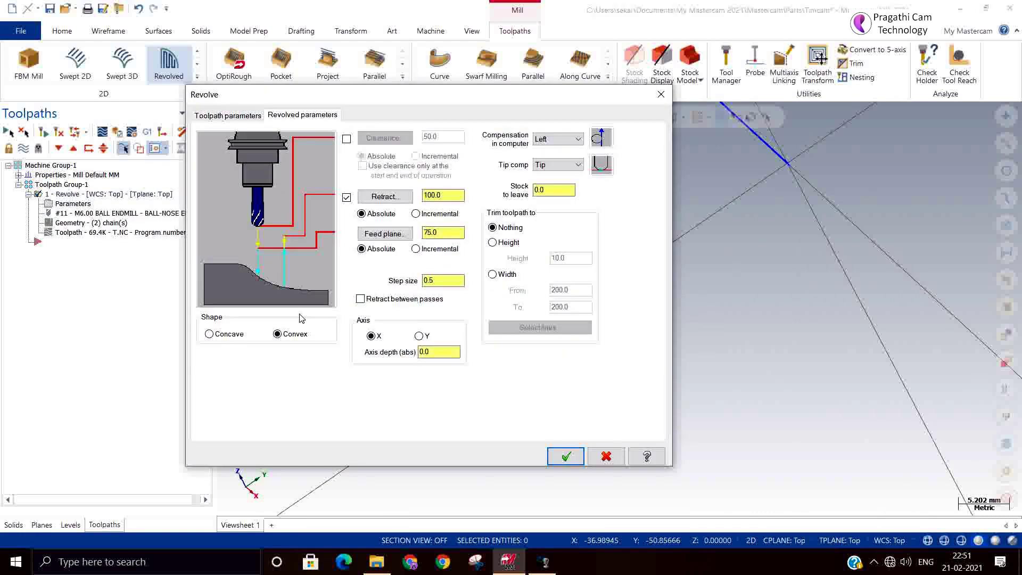
left_click(565, 456)
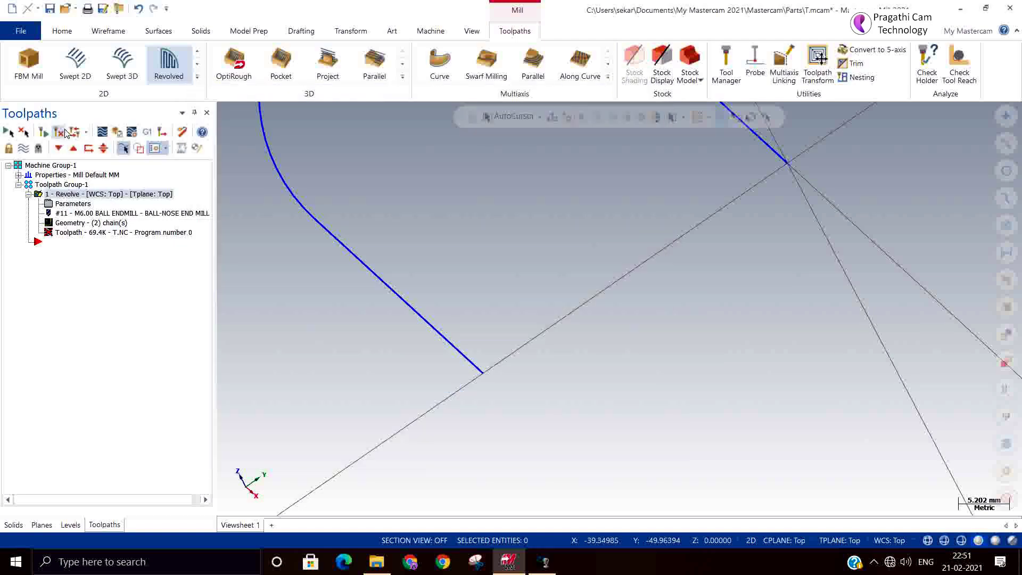
scroll(460, 384, "down", 1)
scroll(460, 384, "down", 3)
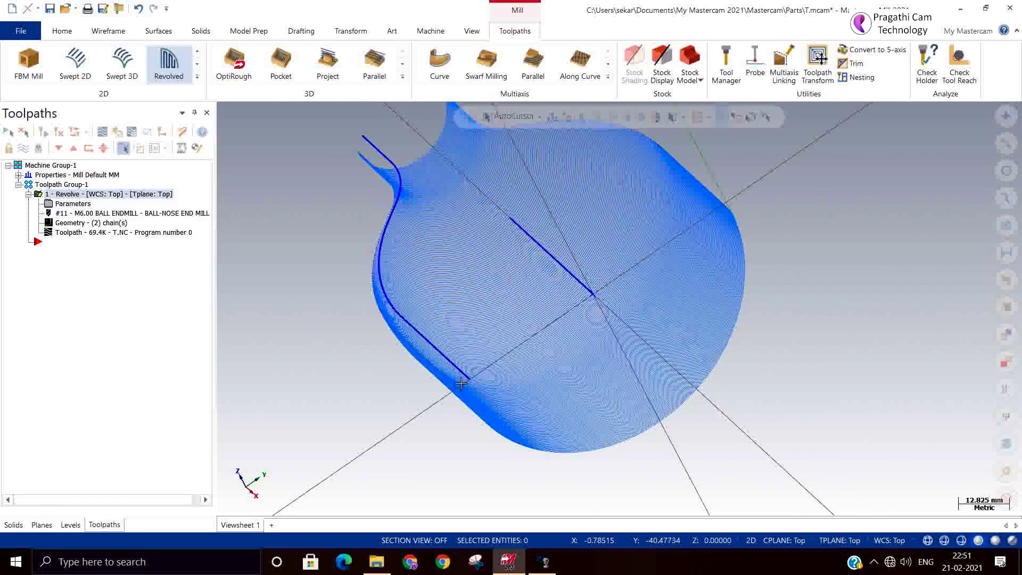
middle_click_drag(476, 409, 485, 388)
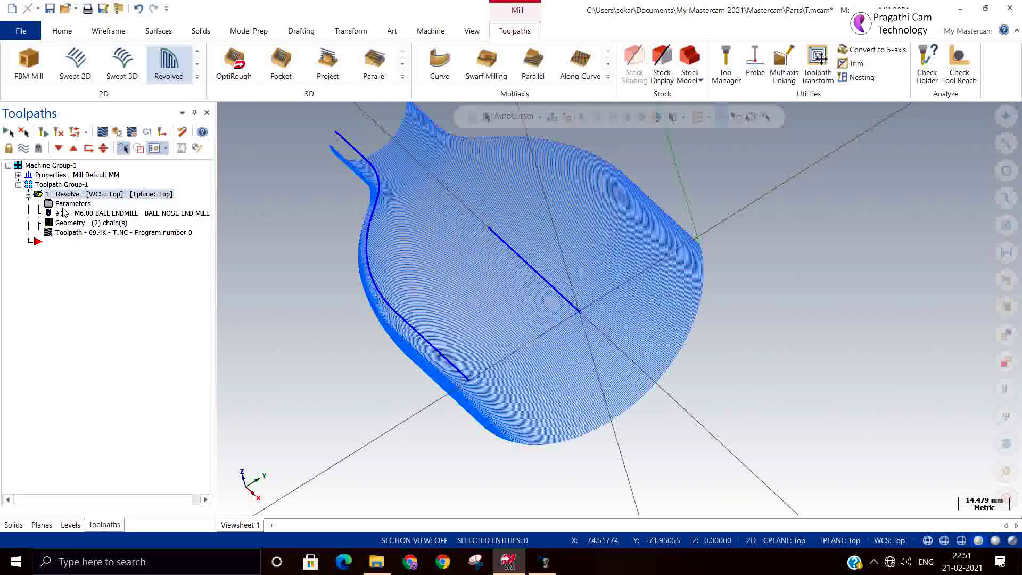
Step: Return the Revolved toolpath's shape to Convex and regenerate it
left_click(181, 233)
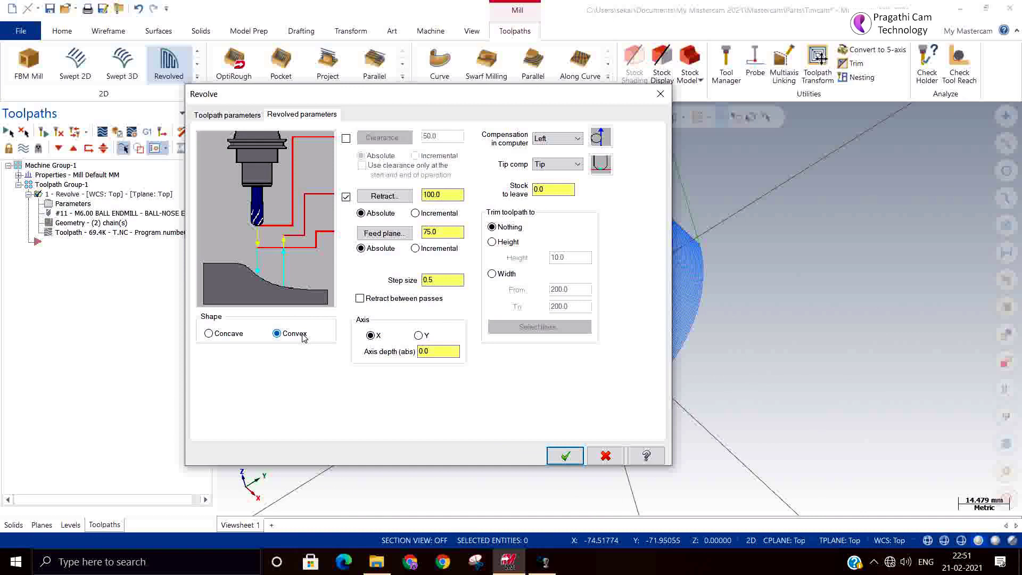
left_click(565, 456)
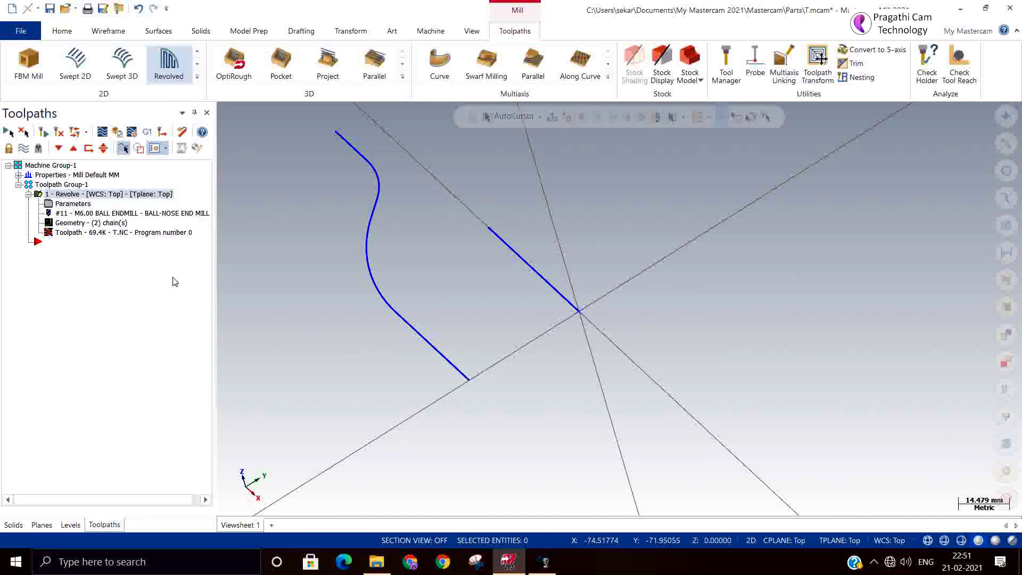
left_click(59, 131)
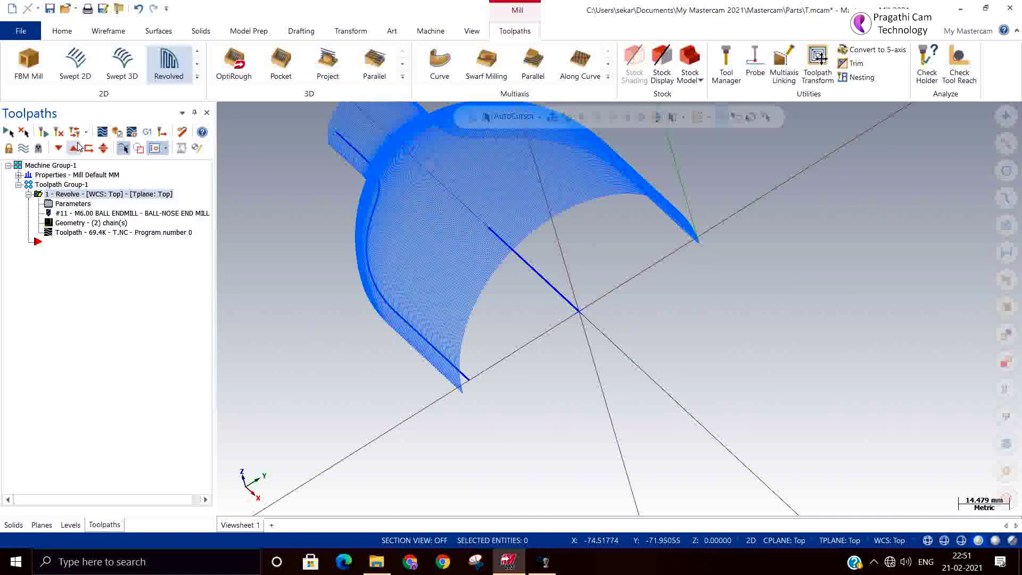
Step: Turn the Revolved toolpath's compensation in computer to Off and regenerate the operation
left_click(57, 206)
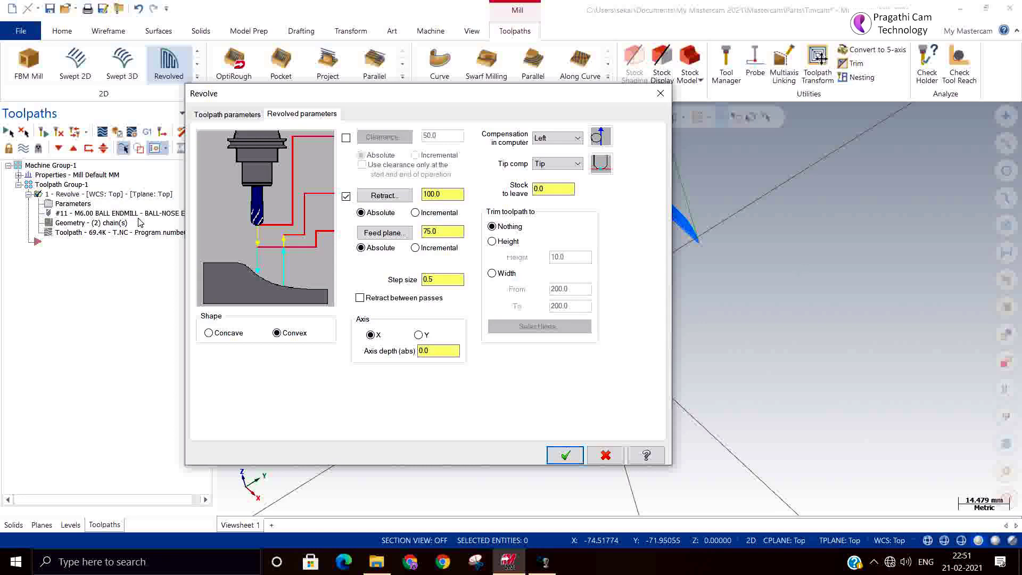
left_click(541, 139)
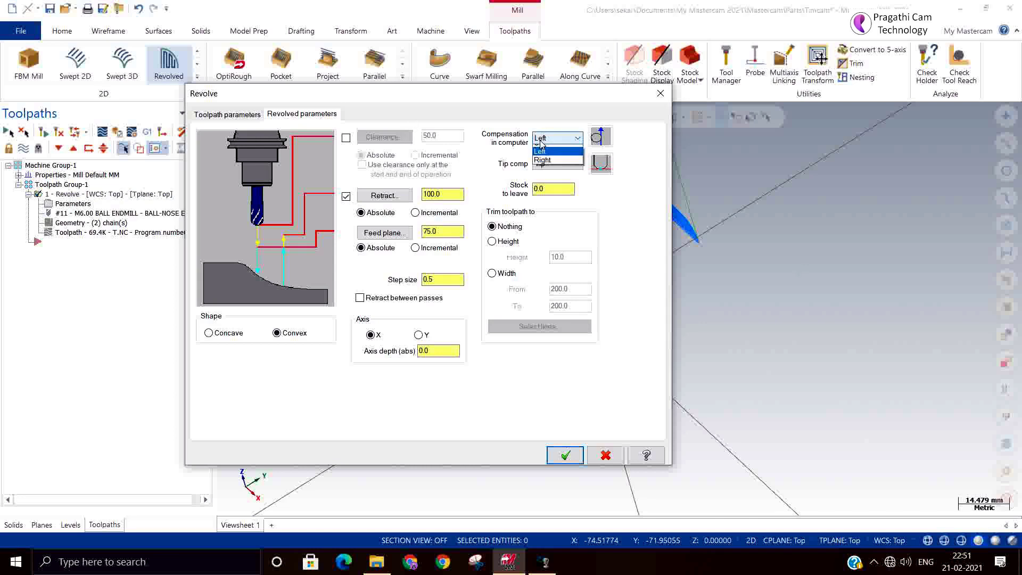
left_click(551, 158)
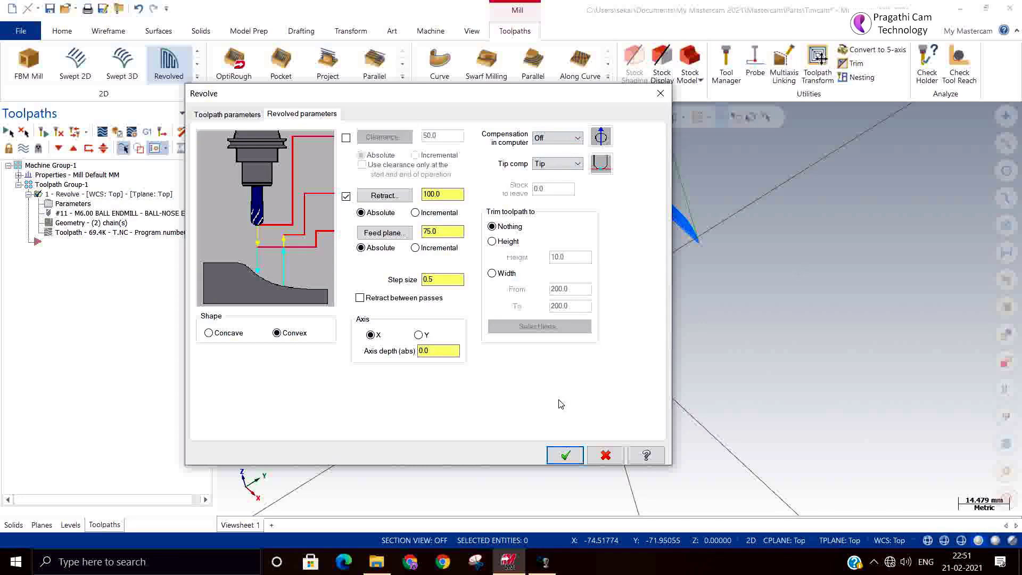
left_click(566, 455)
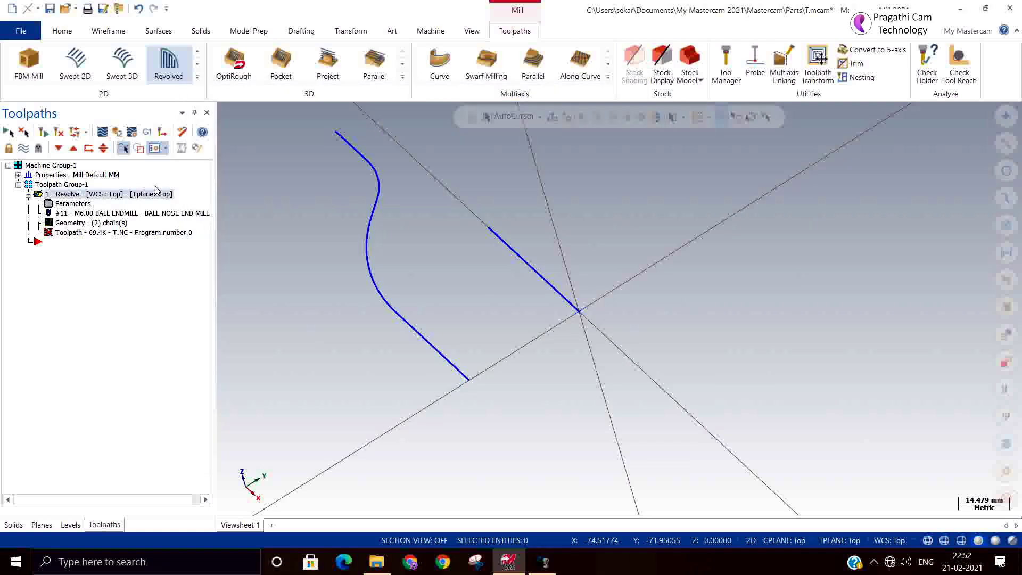
left_click(46, 133)
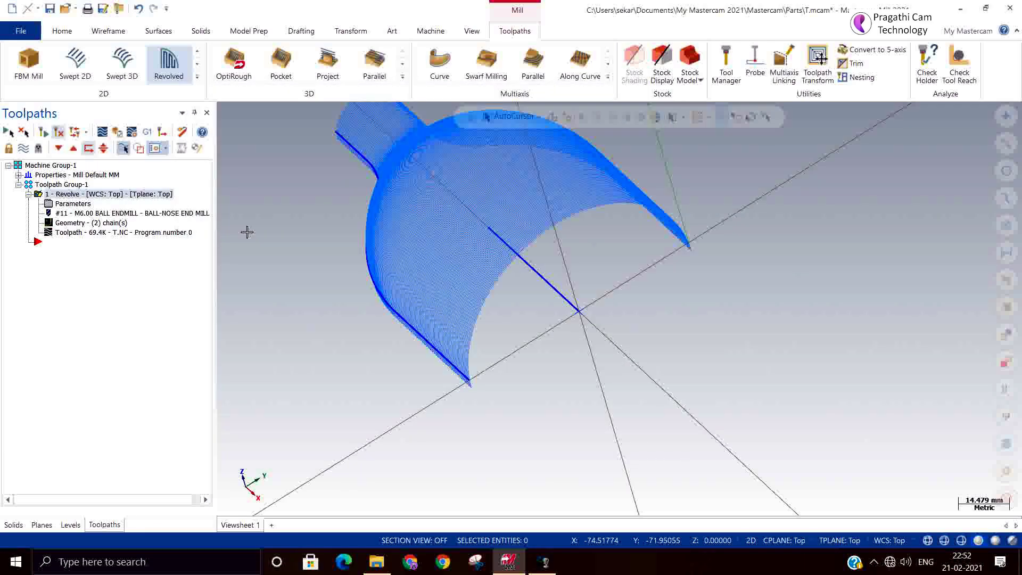
Step: Trim the Revolved toolpath to a height of 10 and regenerate it
scroll(497, 354, "up", 2)
middle_click_drag(493, 348, 493, 327)
scroll(507, 392, "down", 1)
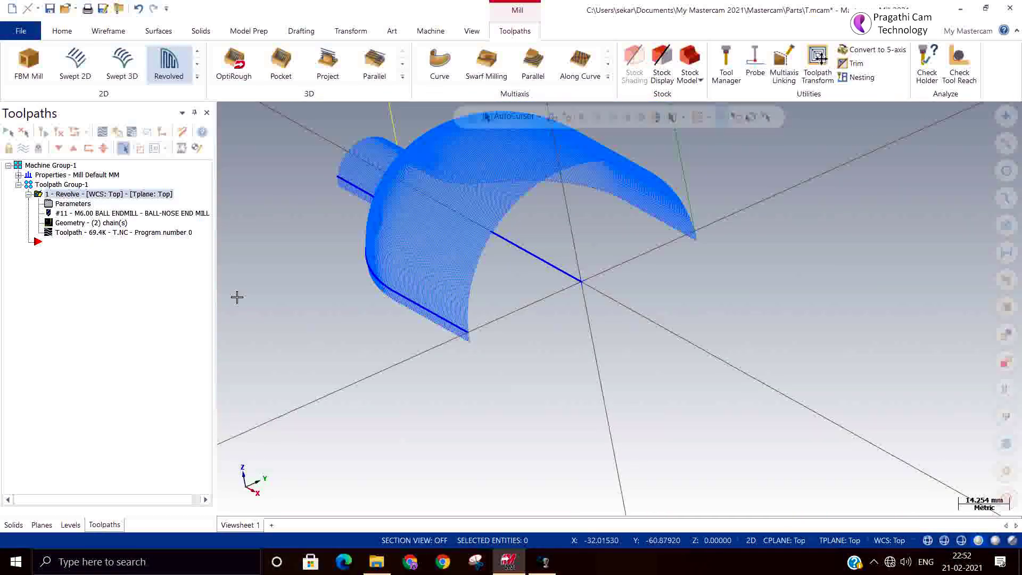
left_click(74, 204)
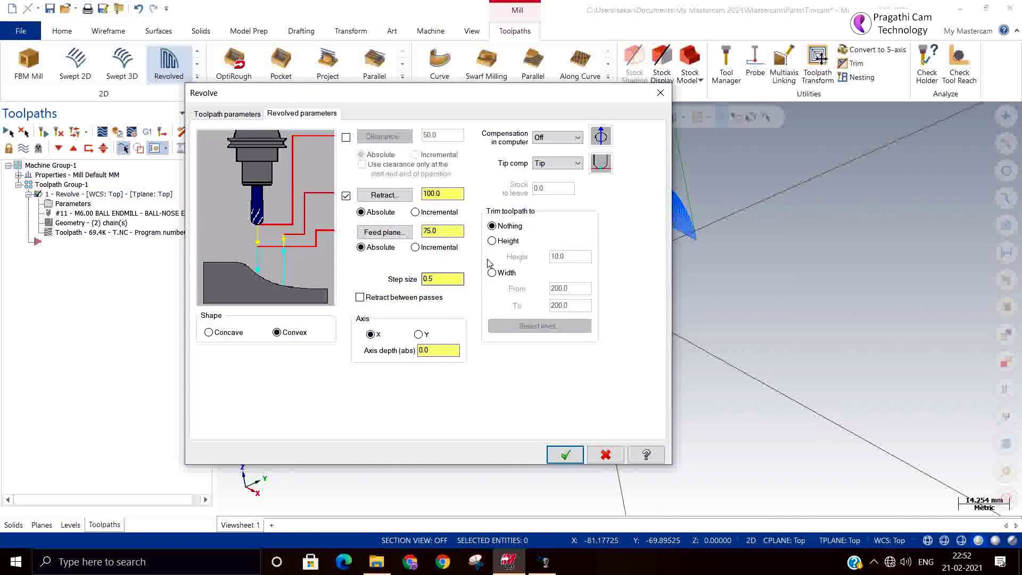
left_click(499, 243)
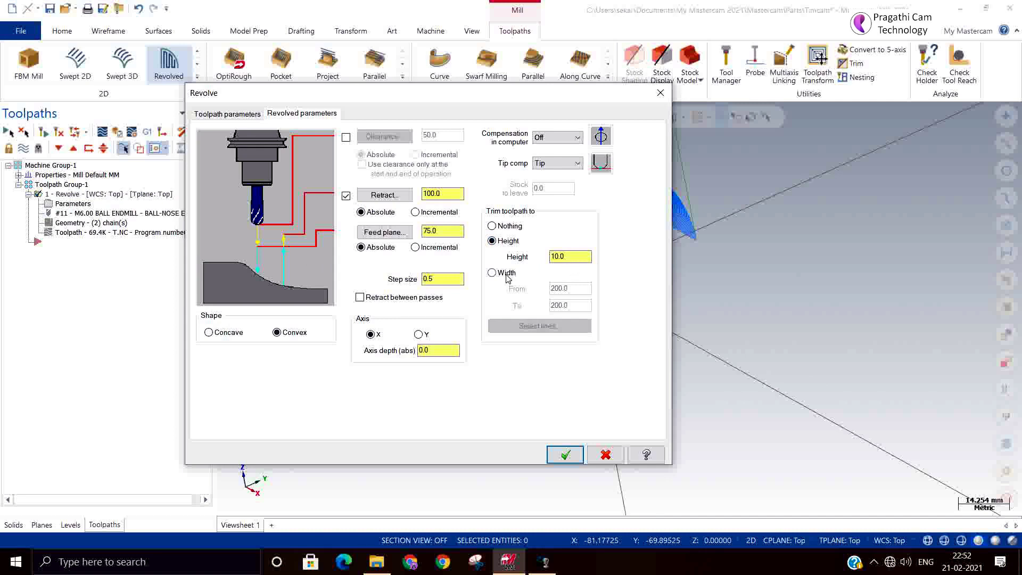
left_click(566, 456)
left_click(23, 148)
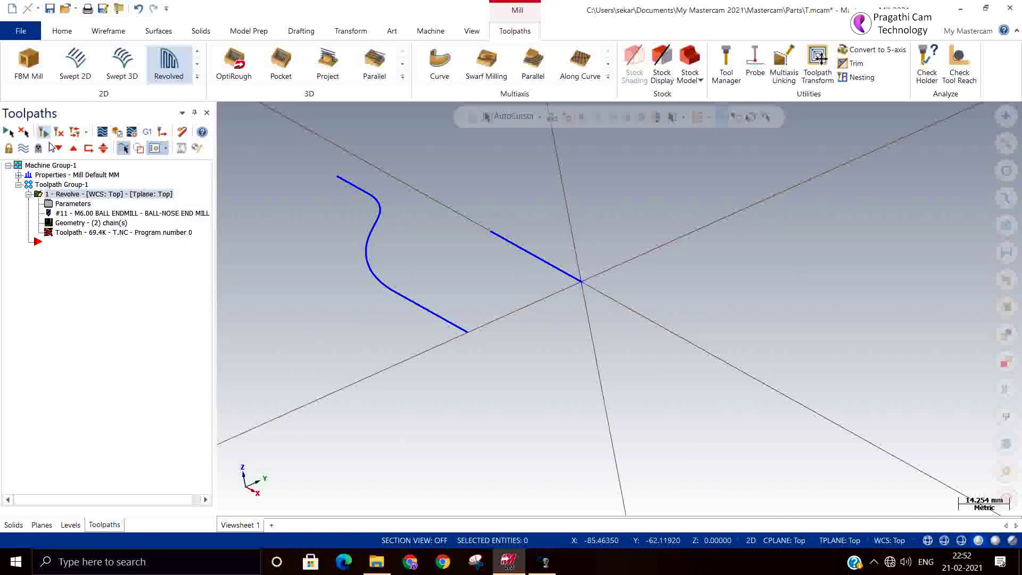
left_click(59, 133)
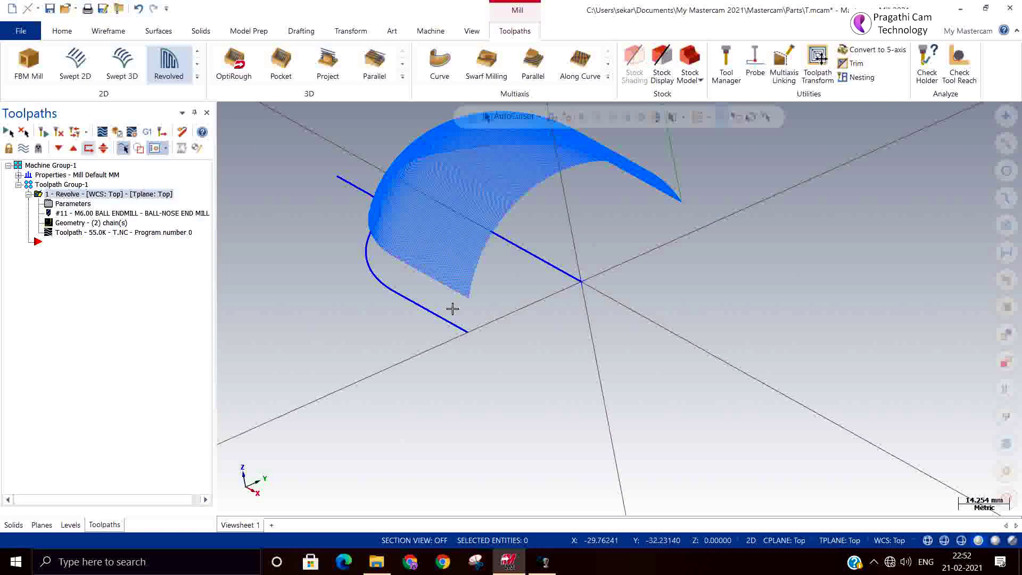
Step: Set the toolpath's trim height to 5, regenerate it and inspect its lower edge against the profile
scroll(467, 303, "up", 1)
middle_click_drag(514, 310, 665, 149)
left_click(53, 207)
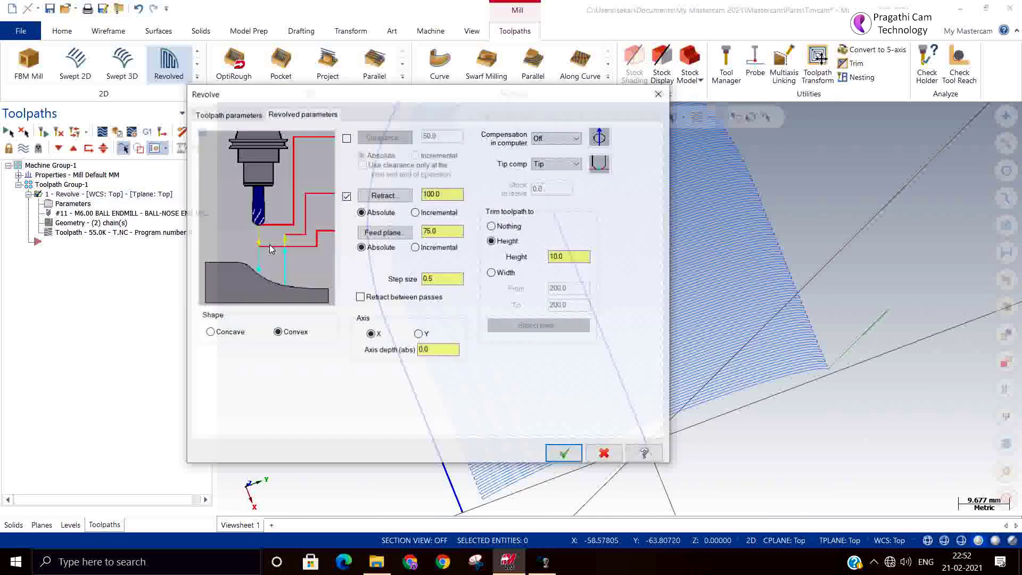
left_click(577, 258)
left_click_drag(578, 259, 469, 253)
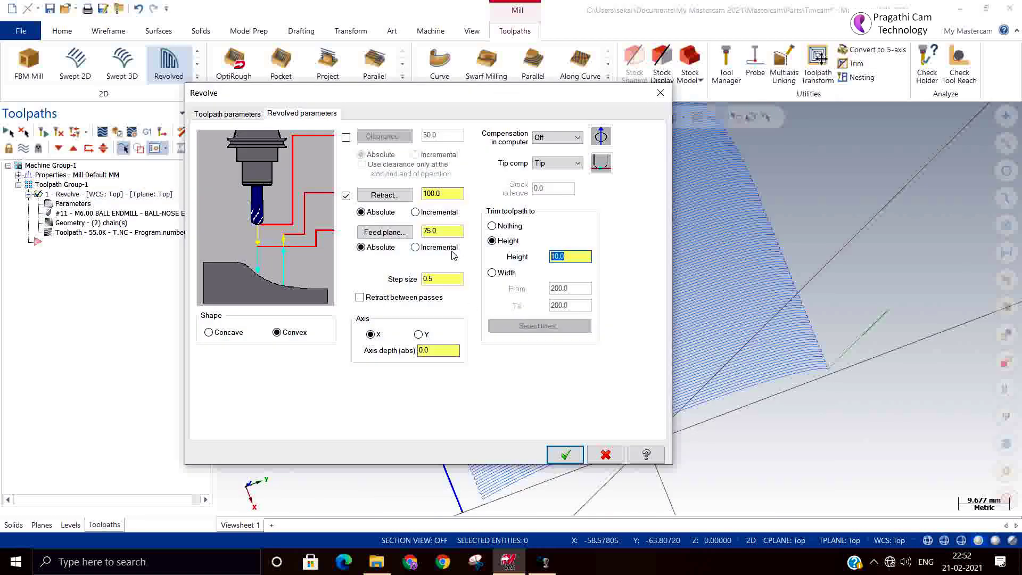
type("5")
left_click(564, 454)
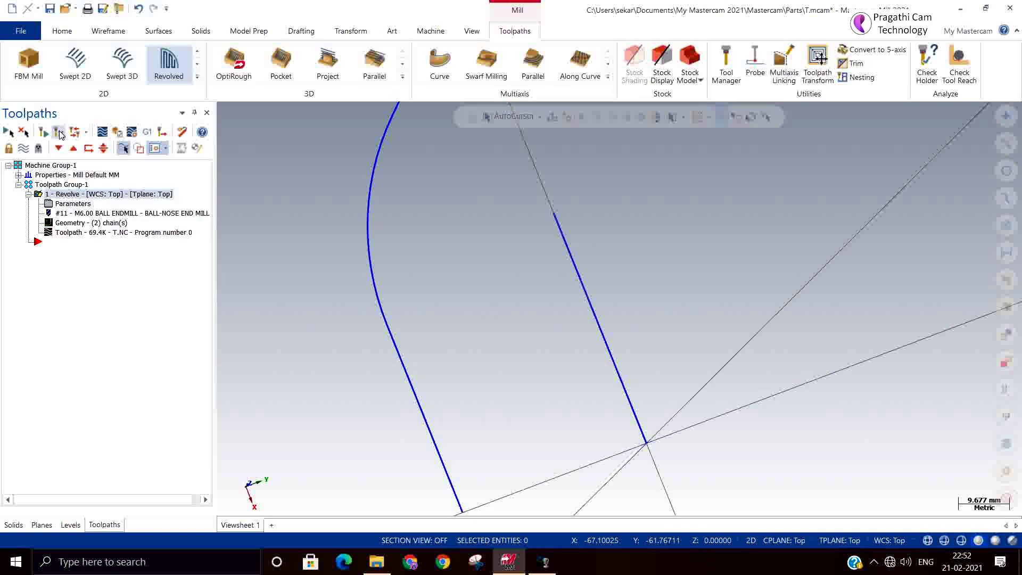
middle_click_drag(495, 428, 362, 330)
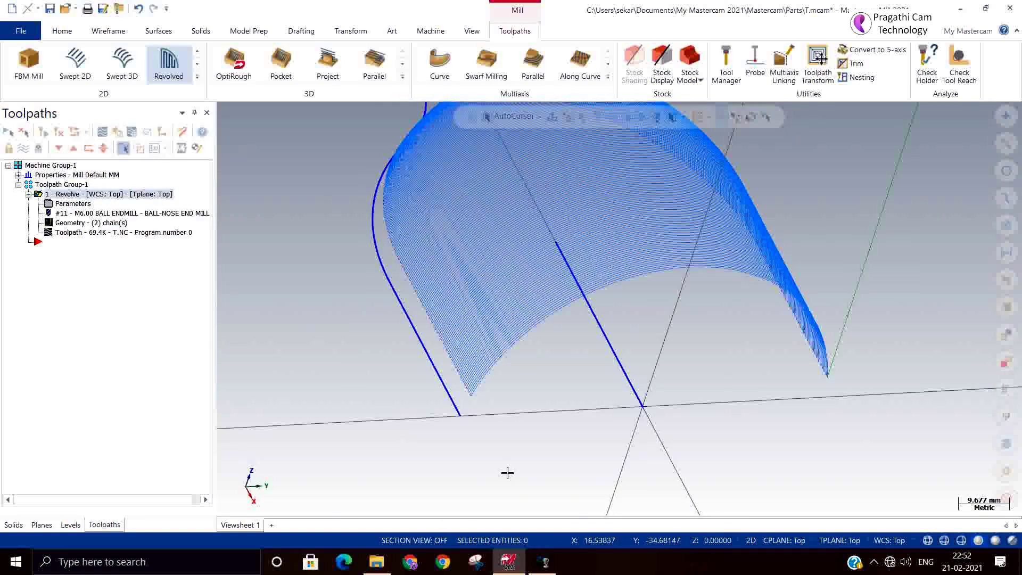
scroll(517, 491, "down", 3)
mouse_move(518, 489)
middle_mouse_down()
mouse_move(541, 473)
mouse_move(598, 472)
mouse_move(559, 473)
mouse_move(500, 509)
mouse_move(514, 495)
mouse_move(500, 484)
middle_mouse_up()
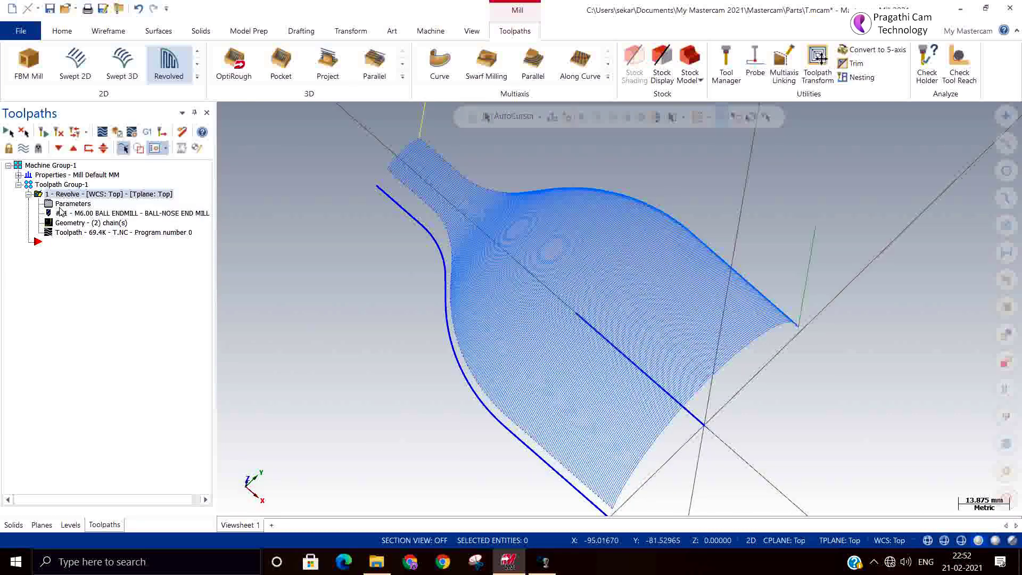
Step: Switch the toolpath trimming to Width with a negative From limit and a To limit of 50, and regenerate it
left_click(60, 207)
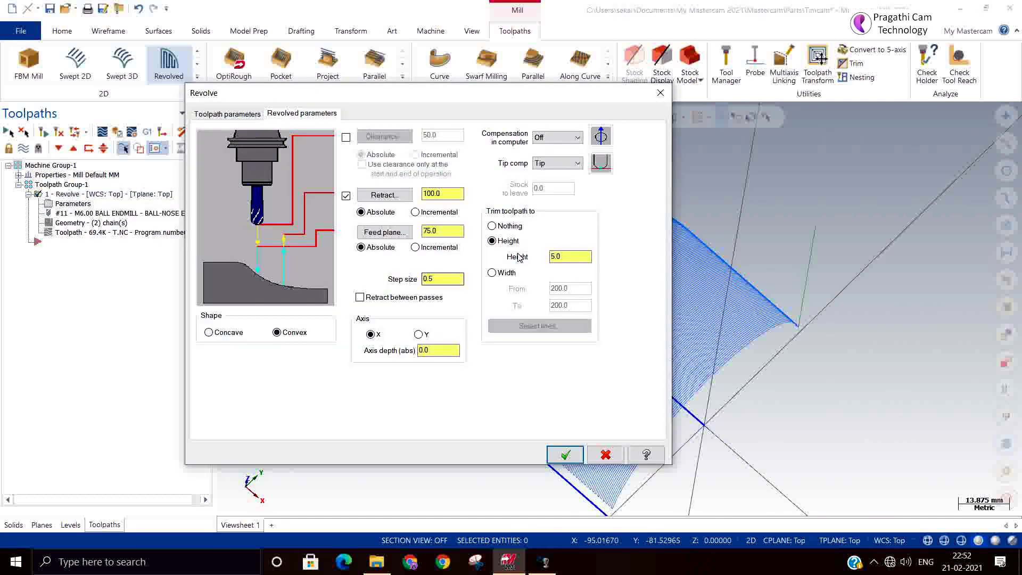
left_click(491, 225)
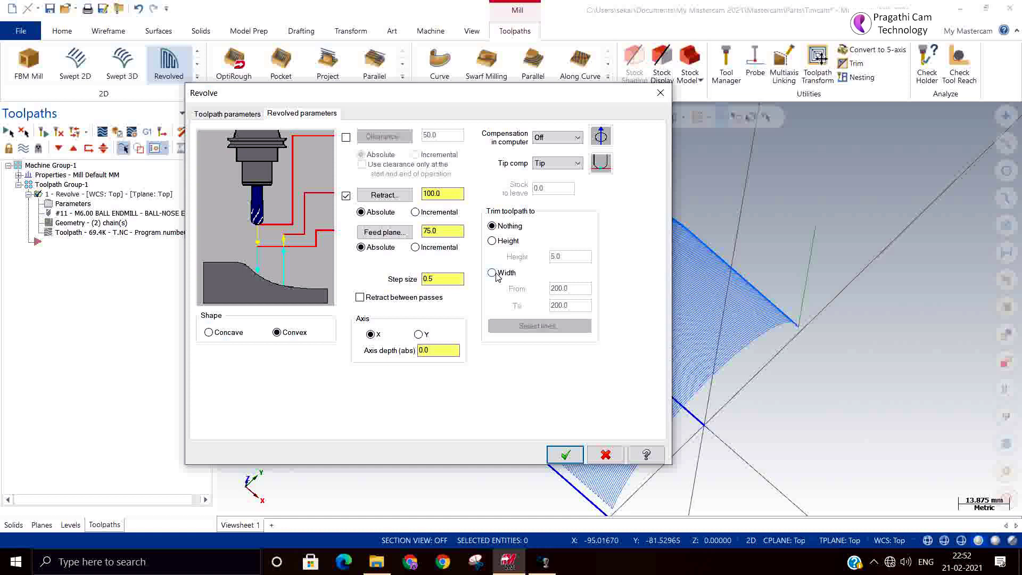
left_click(494, 273)
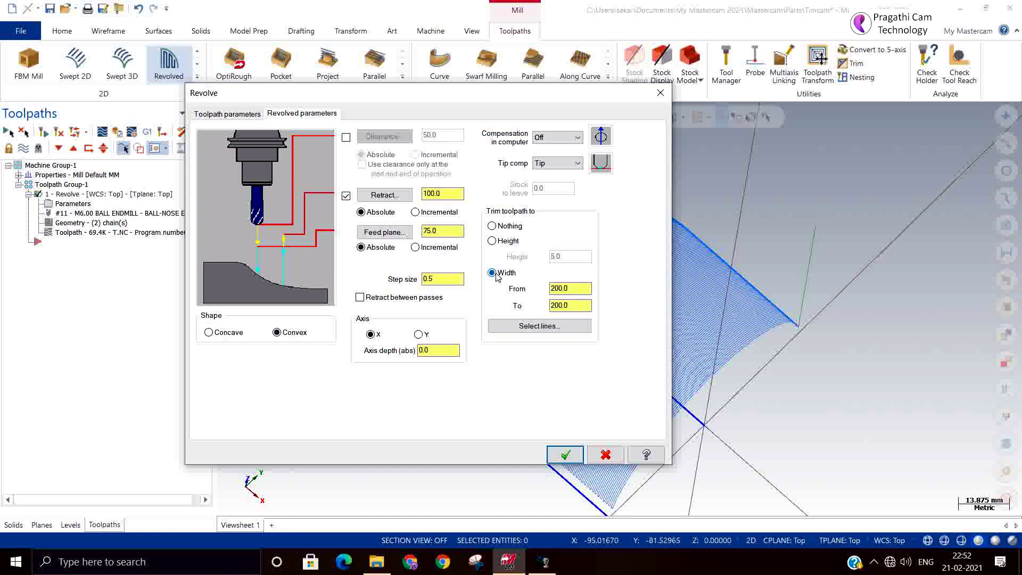
left_click(578, 289)
left_click_drag(578, 289, 489, 293)
type("-")
key("Tab")
type("50")
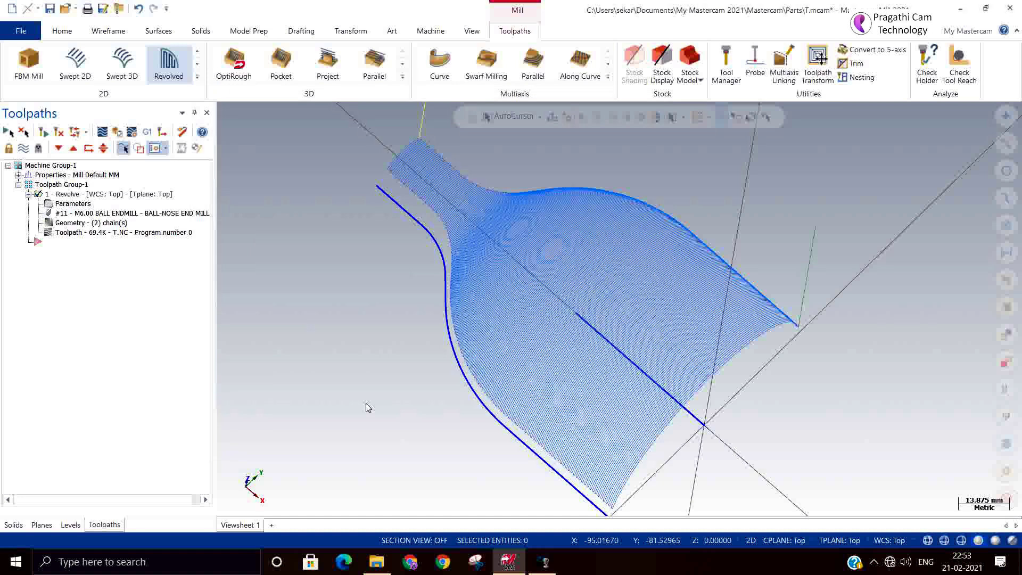
left_click(91, 233)
left_click(59, 133)
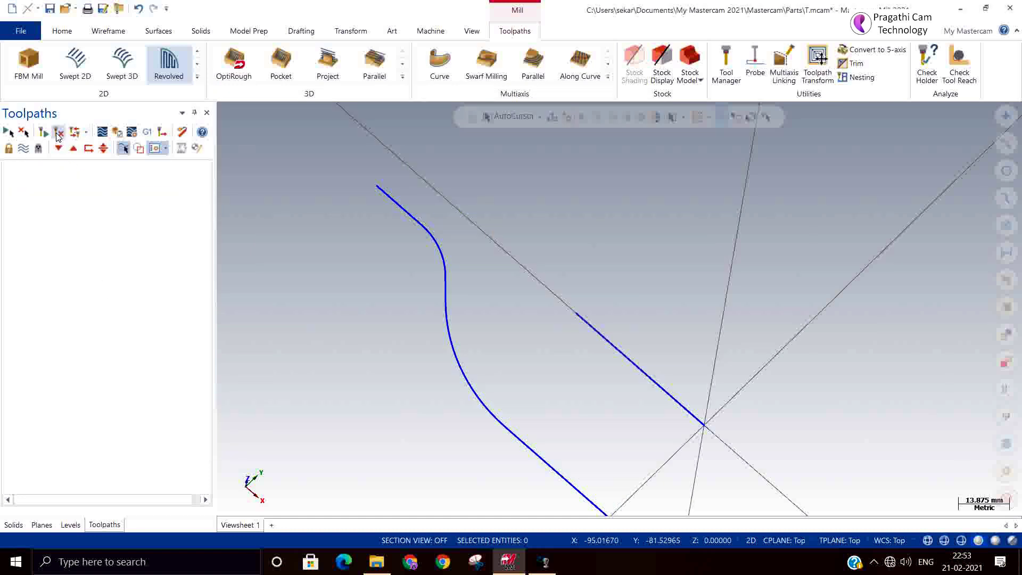
Step: Set the From limit of the toolpath's width trimming to -25 and accept the parameters
middle_click_drag(347, 319, 298, 367)
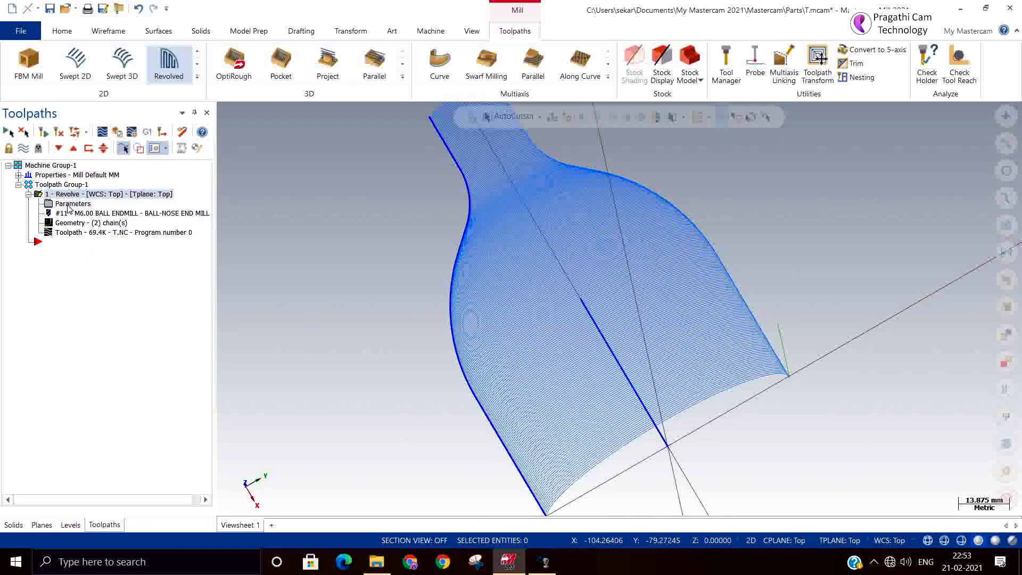
left_click(69, 204)
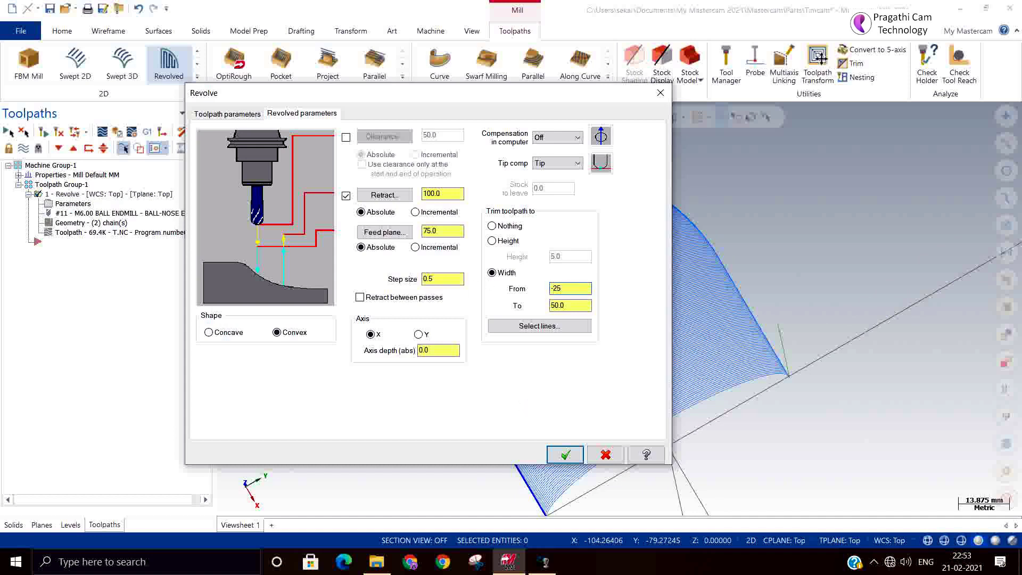
type("-25")
key("Tab")
left_click(566, 454)
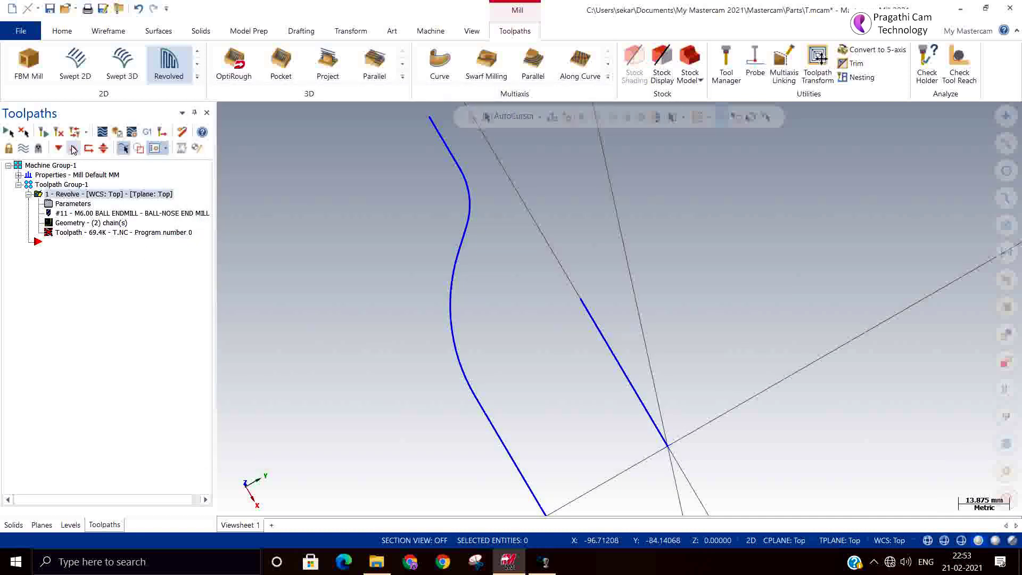
Step: Regenerate the width-trimmed Revolved toolpath, then switch its trimming to Nothing and accept the parameters
left_click(60, 135)
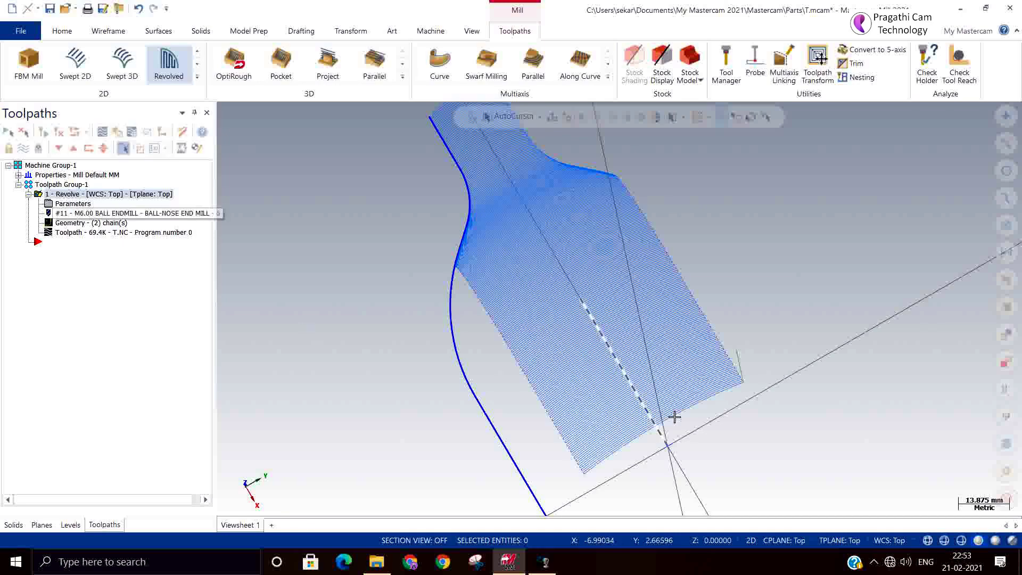
mouse_move(673, 415)
middle_mouse_down()
mouse_move(717, 376)
mouse_move(685, 445)
mouse_move(643, 465)
mouse_move(618, 446)
mouse_move(744, 363)
mouse_move(671, 361)
mouse_move(616, 411)
mouse_move(675, 404)
mouse_move(681, 394)
mouse_move(654, 383)
middle_mouse_up()
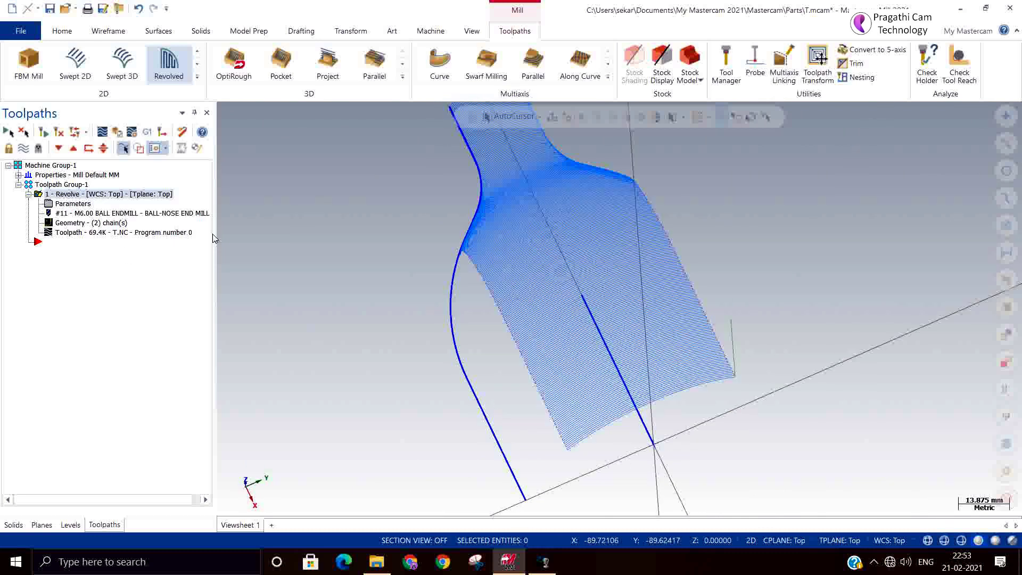
left_click(73, 204)
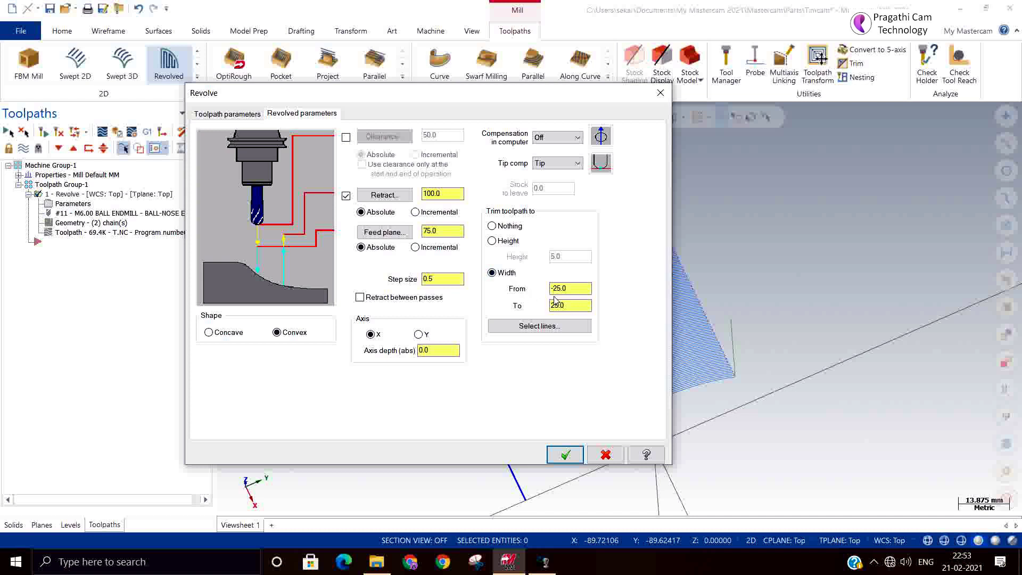
left_click(500, 229)
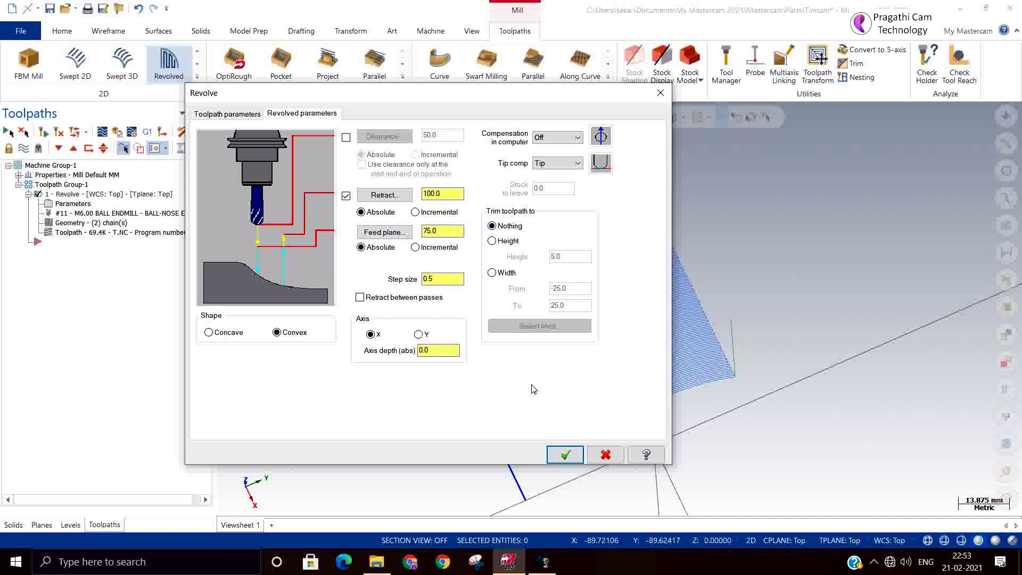
left_click(566, 454)
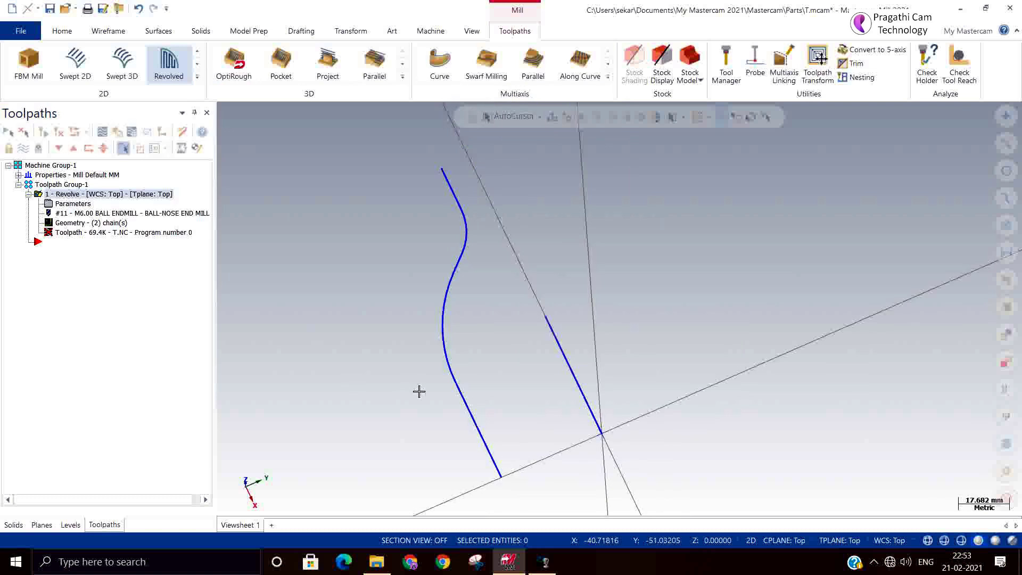
Step: In the top view, draw two horizontal lines, about 97 mm long below the axis and about 88 mm long above it
scroll(372, 311, "down", 1)
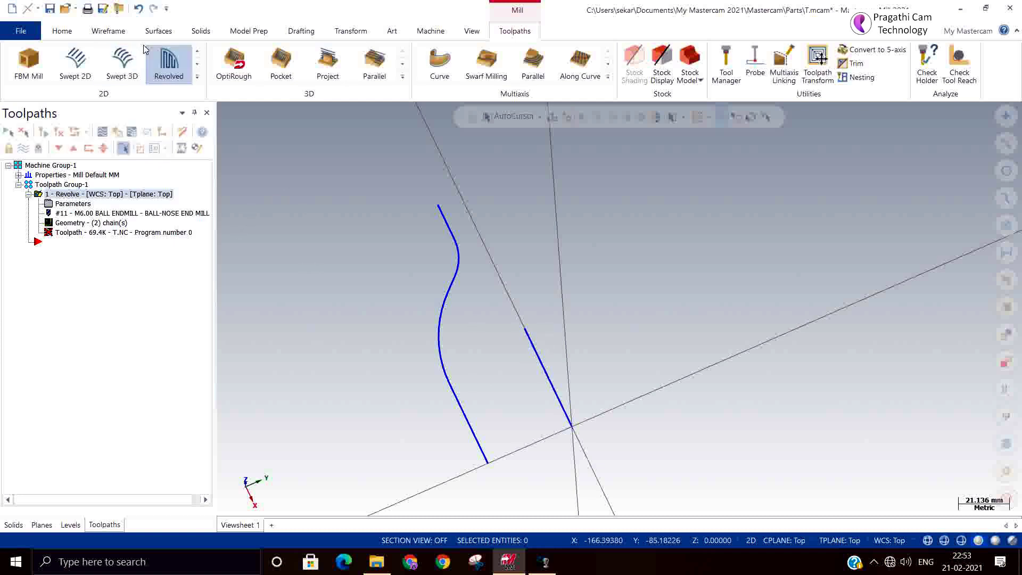
left_click(109, 31)
left_click(88, 66)
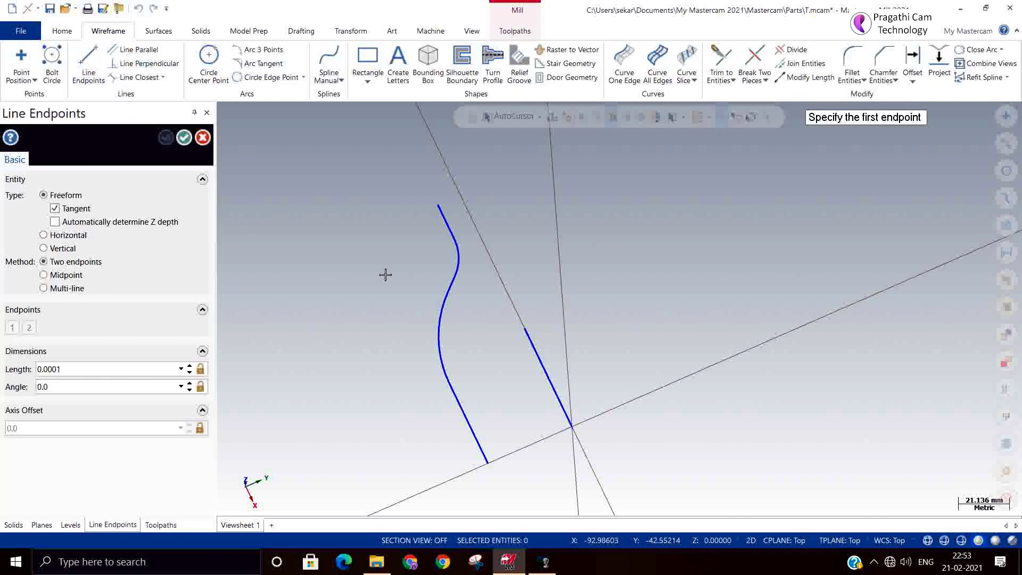
right_click(385, 273)
left_click(415, 345)
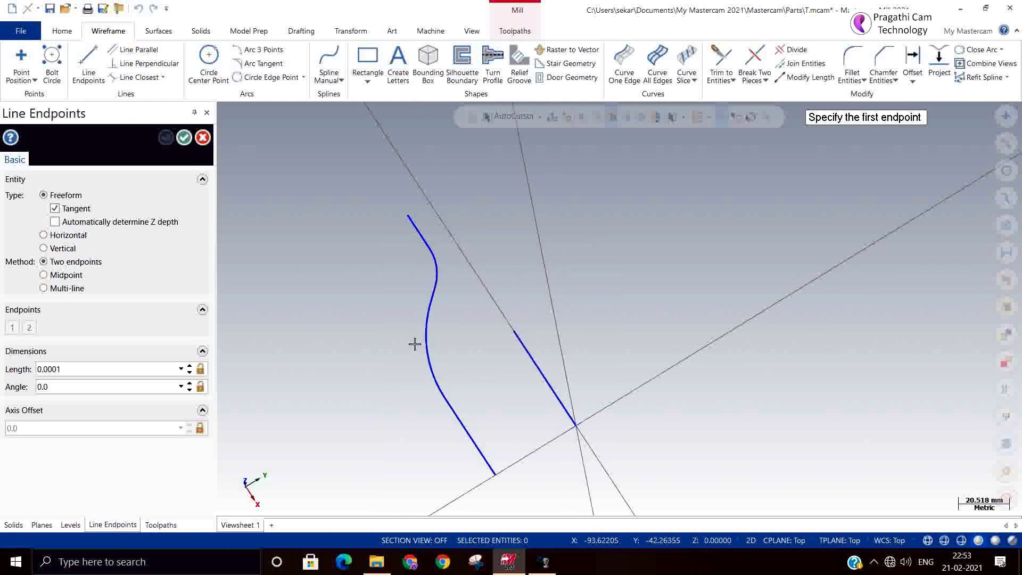
left_click(348, 401)
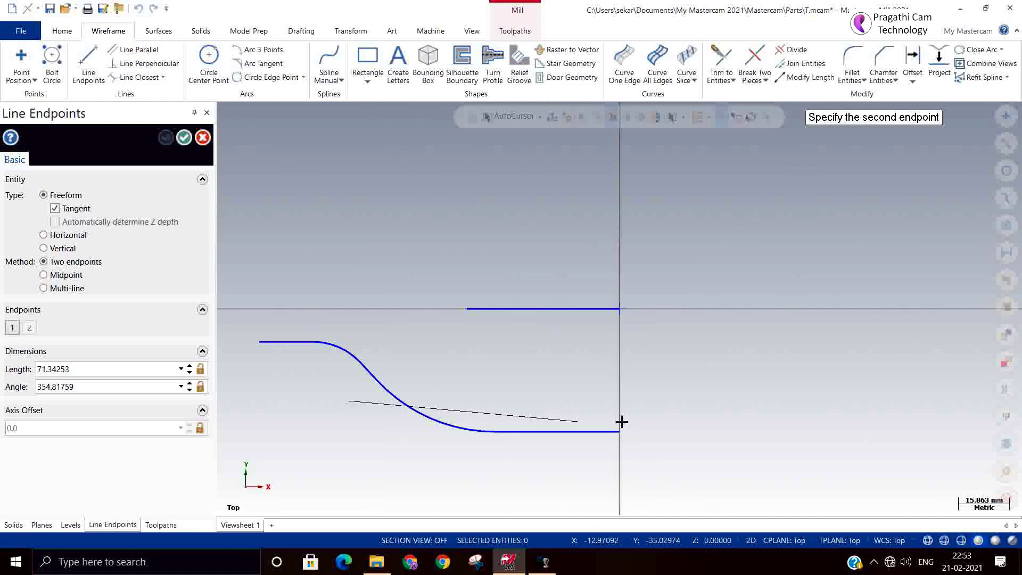
left_click(662, 408)
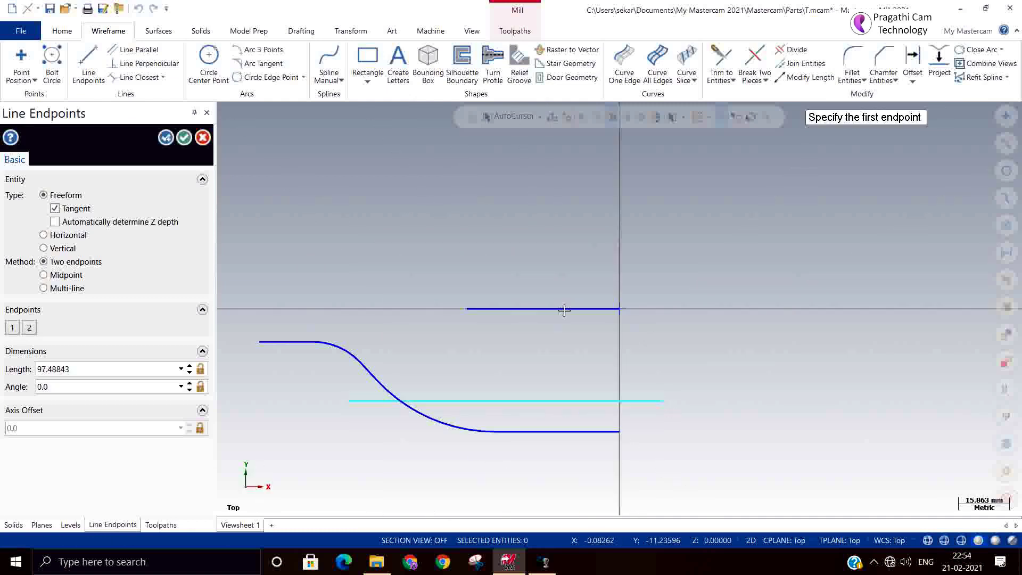
left_click(378, 242)
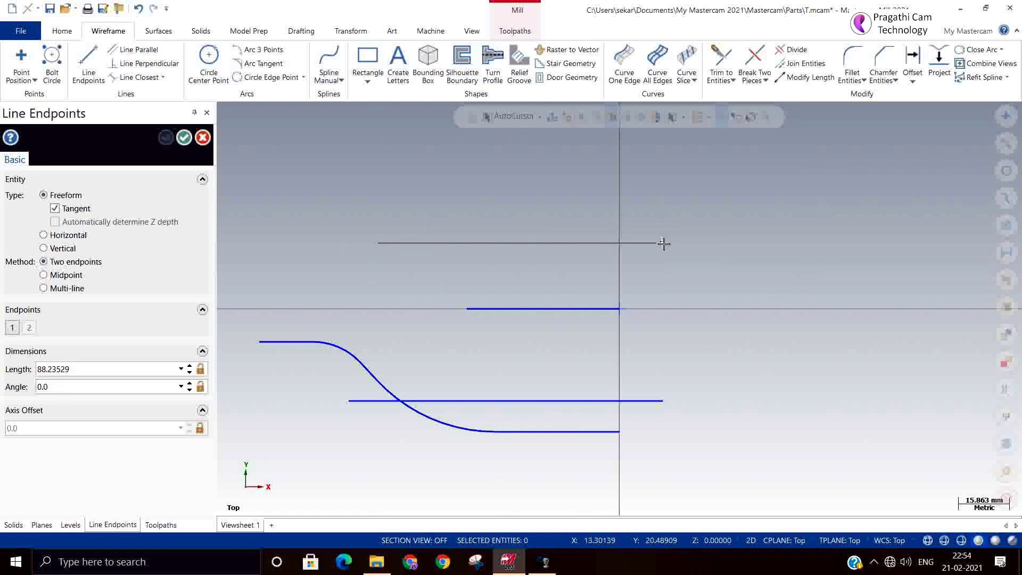
left_click(664, 243)
left_click(182, 138)
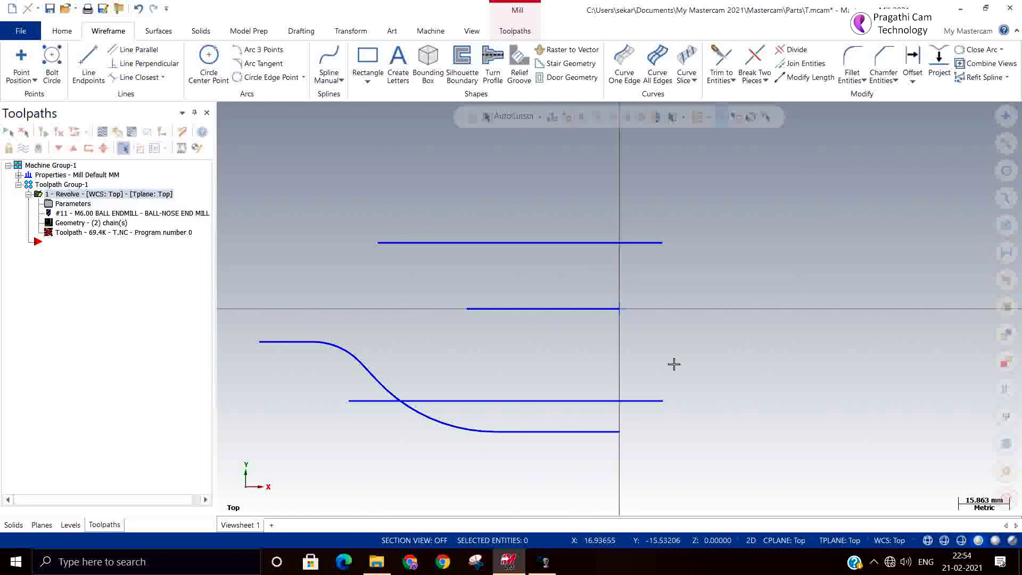
Step: Redisplay the hidden solid, then isolate the two horizontal lines, the profile and the axis line so only they are displayed
key("alt+e")
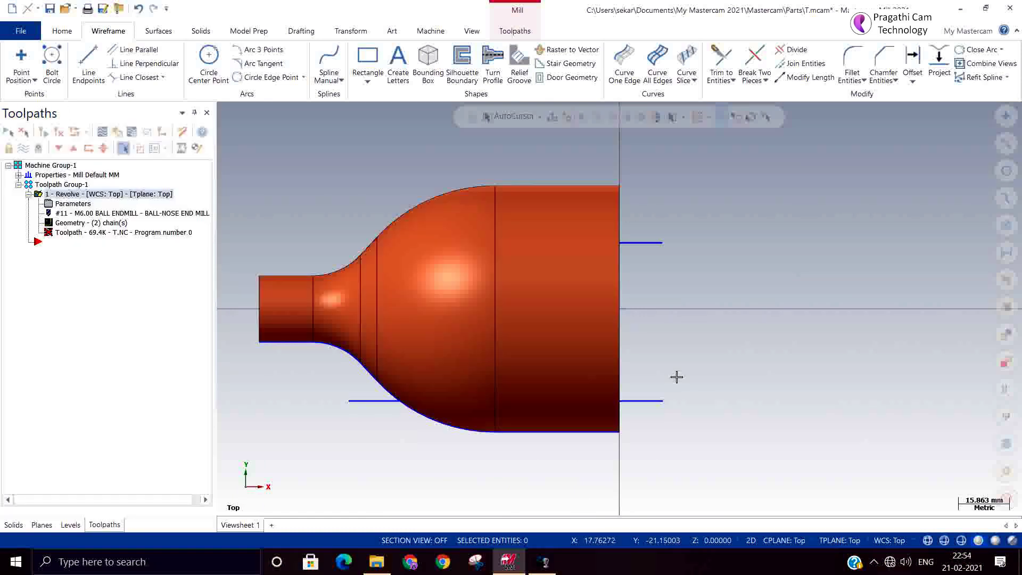
left_click(648, 401)
left_click(652, 243)
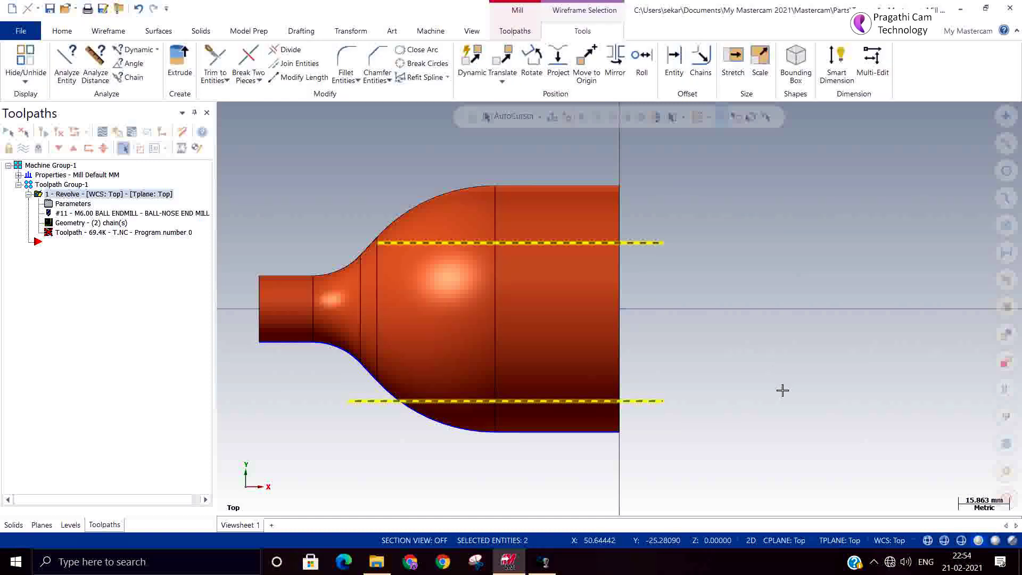
middle_click_drag(783, 390, 588, 392)
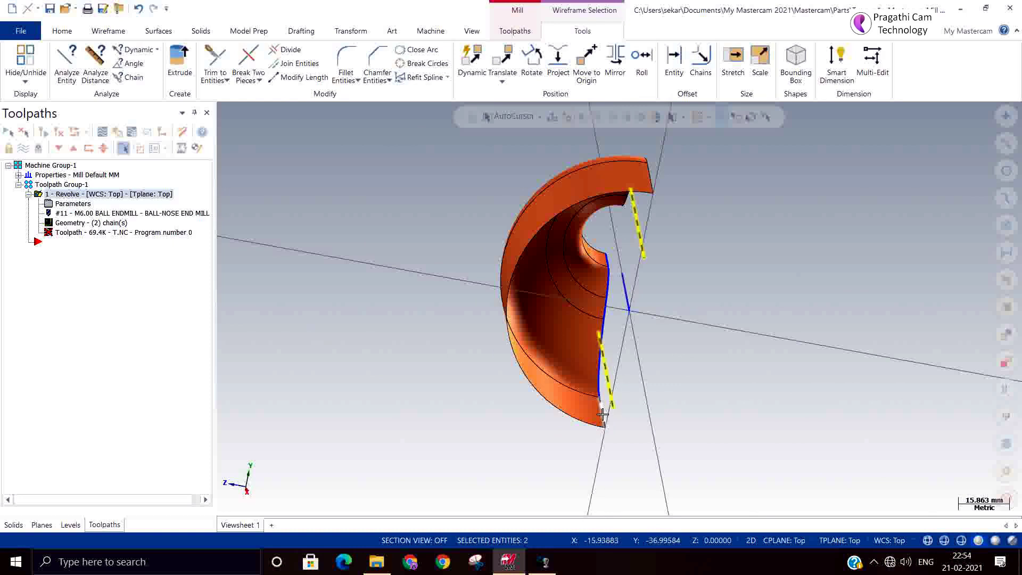
left_click(596, 378)
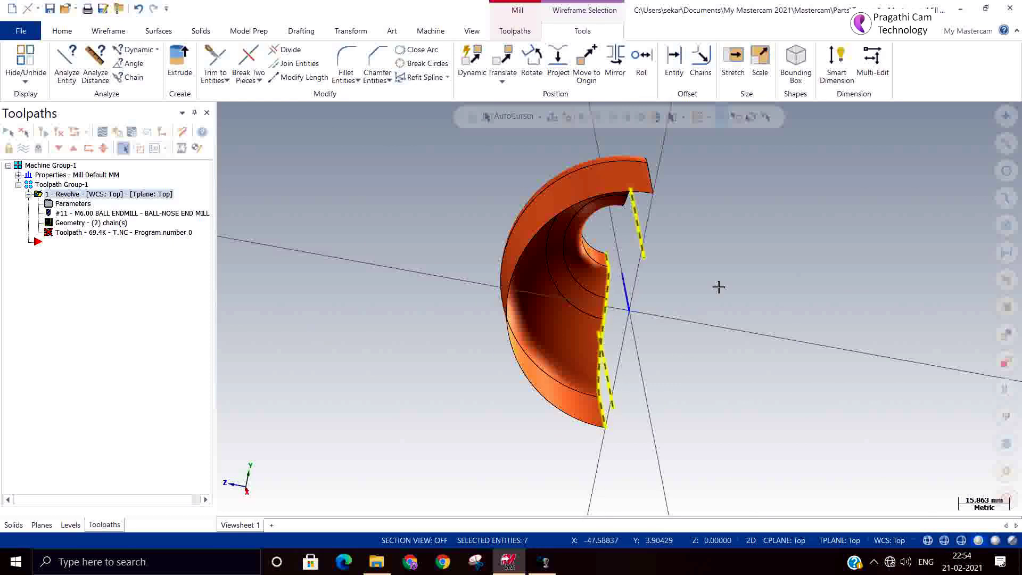
left_click(626, 293)
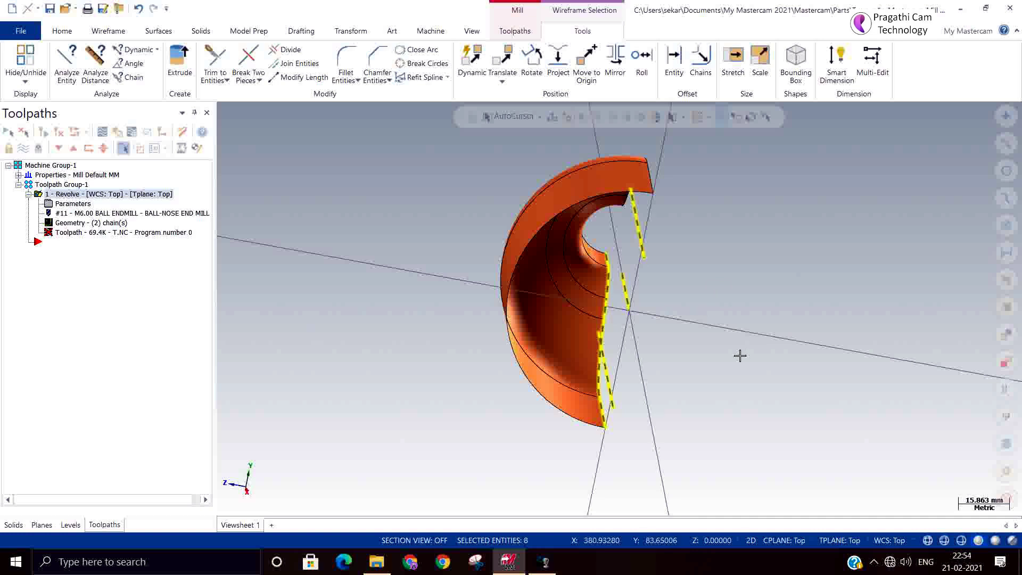
key("alt+e")
Step: Trim the Revolved toolpath by Width using the lower and upper horizontal lines as limits, regenerate it and inspect the result
middle_click_drag(520, 436, 593, 420)
left_click(67, 205)
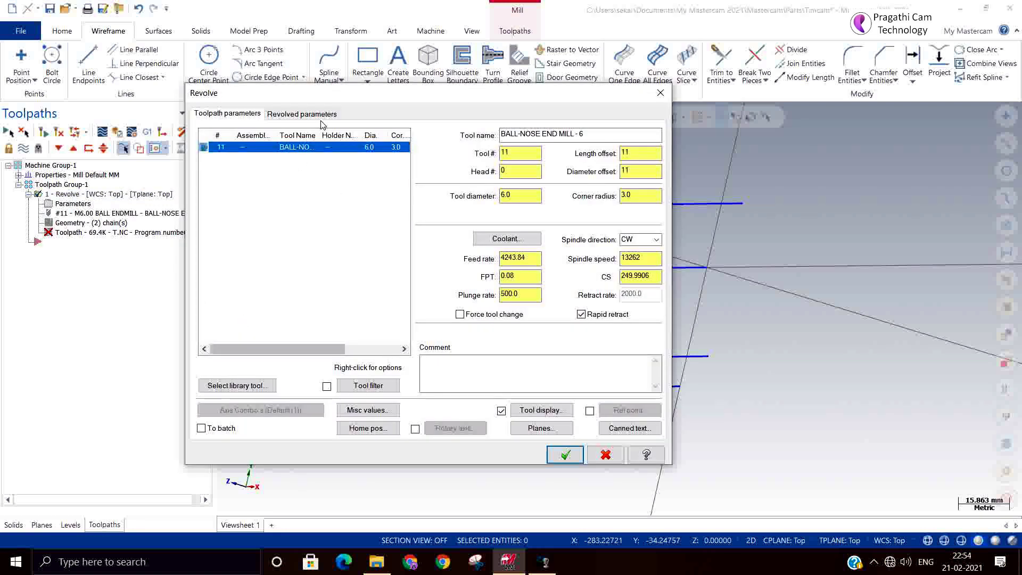
left_click(319, 115)
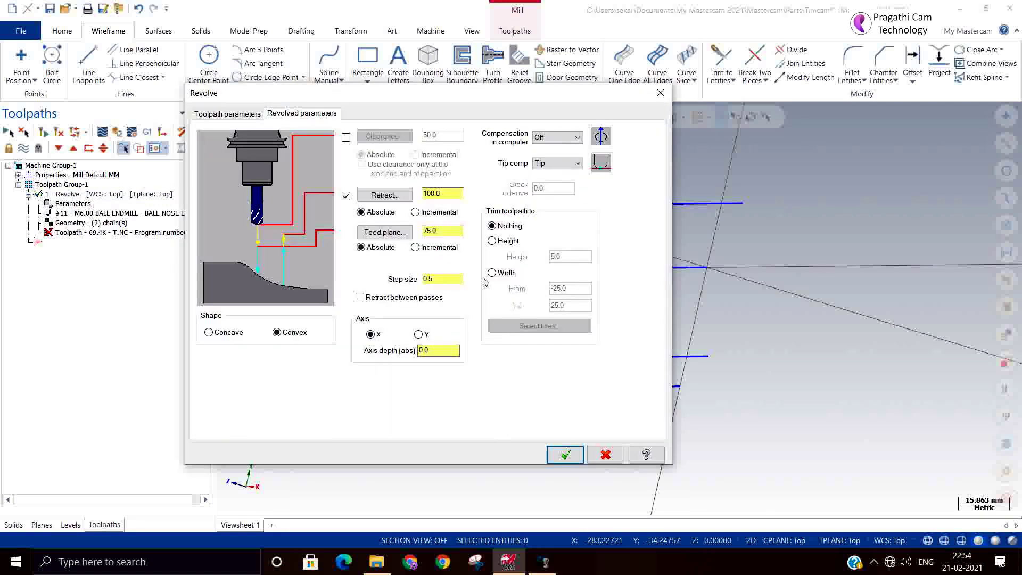
left_click(492, 273)
left_click(539, 326)
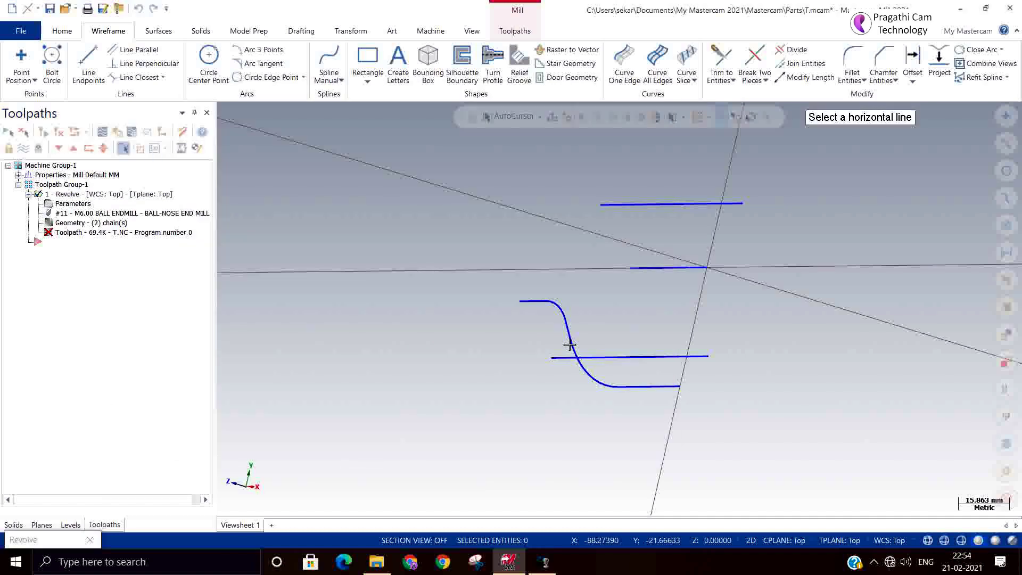
left_click(705, 358)
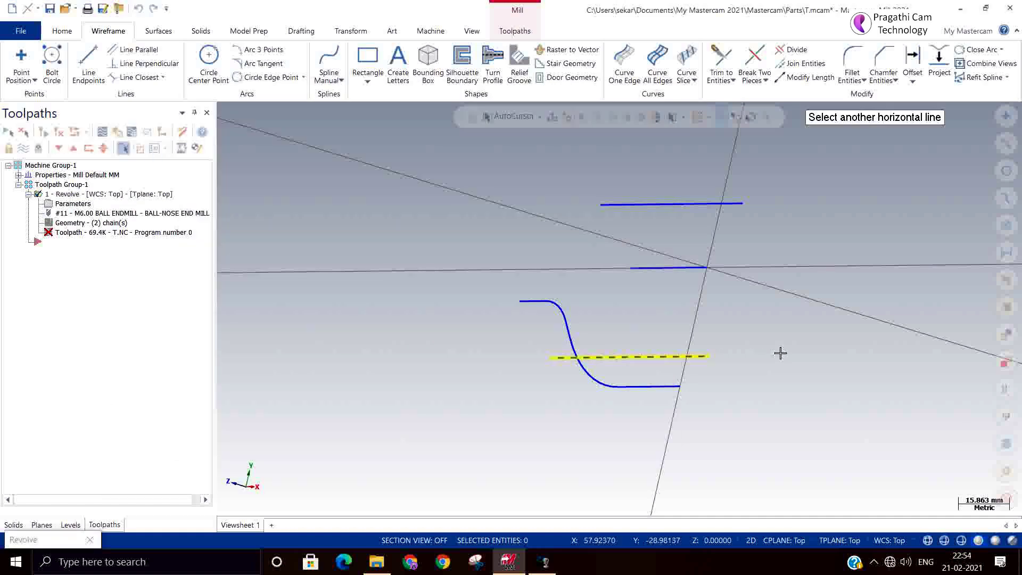
left_click(736, 205)
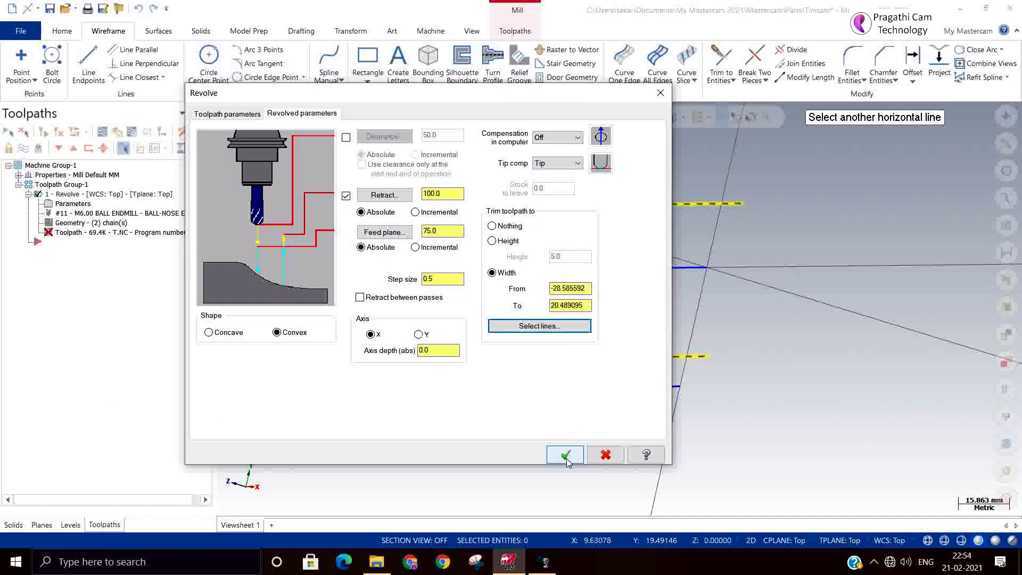
left_click(566, 455)
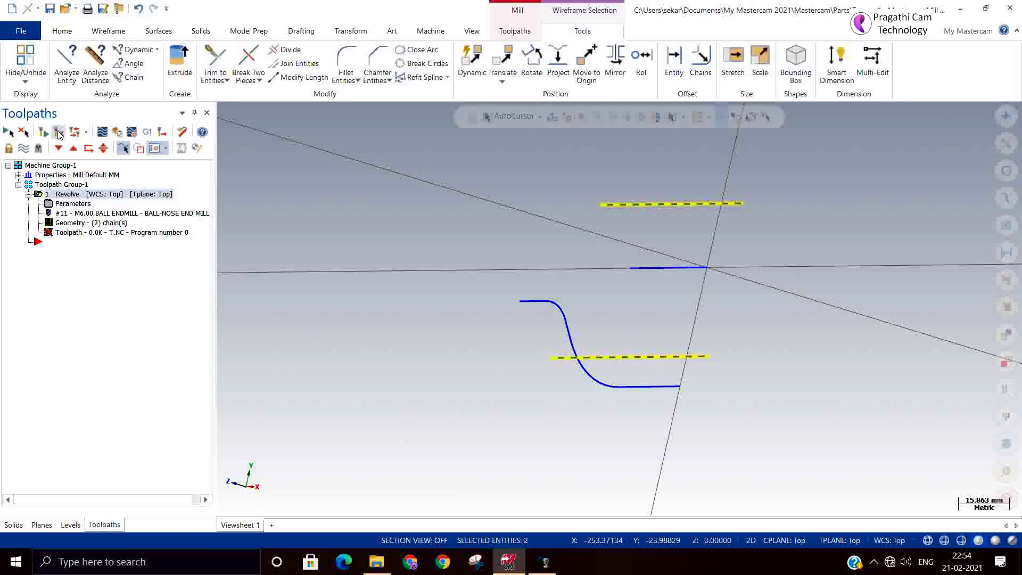
left_click(59, 132)
middle_click_drag(604, 381, 669, 356)
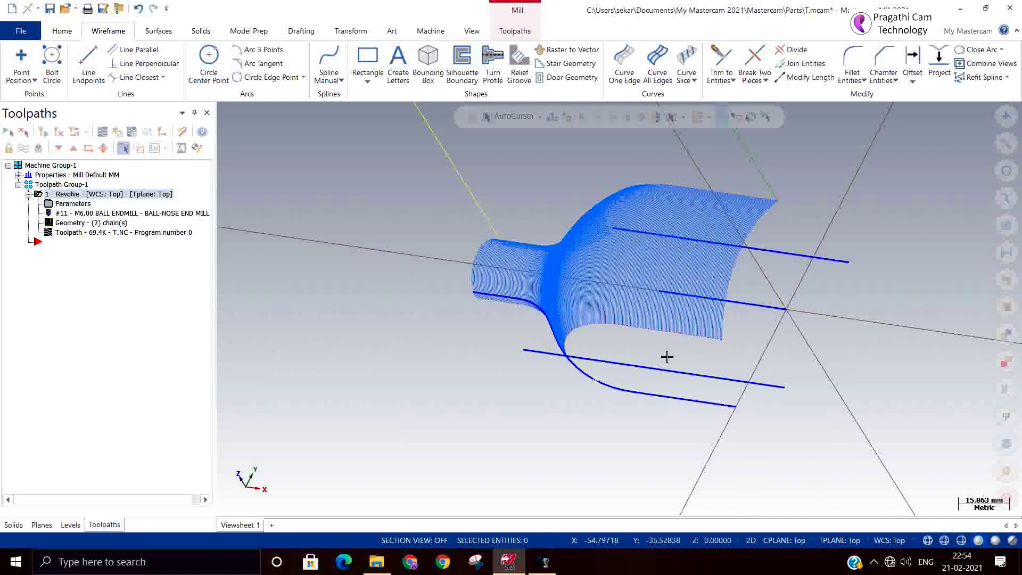
Step: Set the Revolved toolpath's trimming back to Nothing and regenerate the operation
left_click(60, 203)
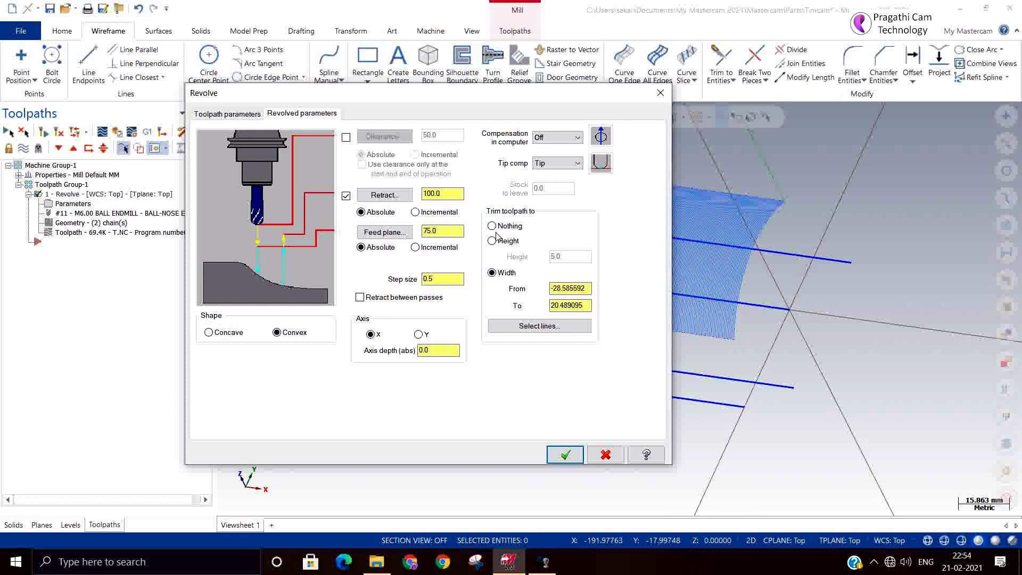
left_click(493, 226)
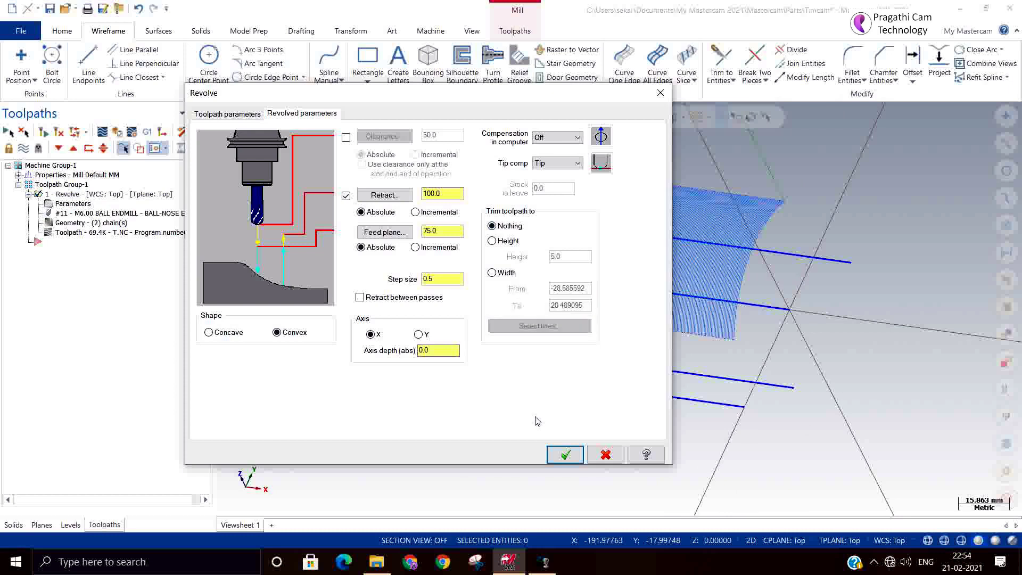
left_click(551, 452)
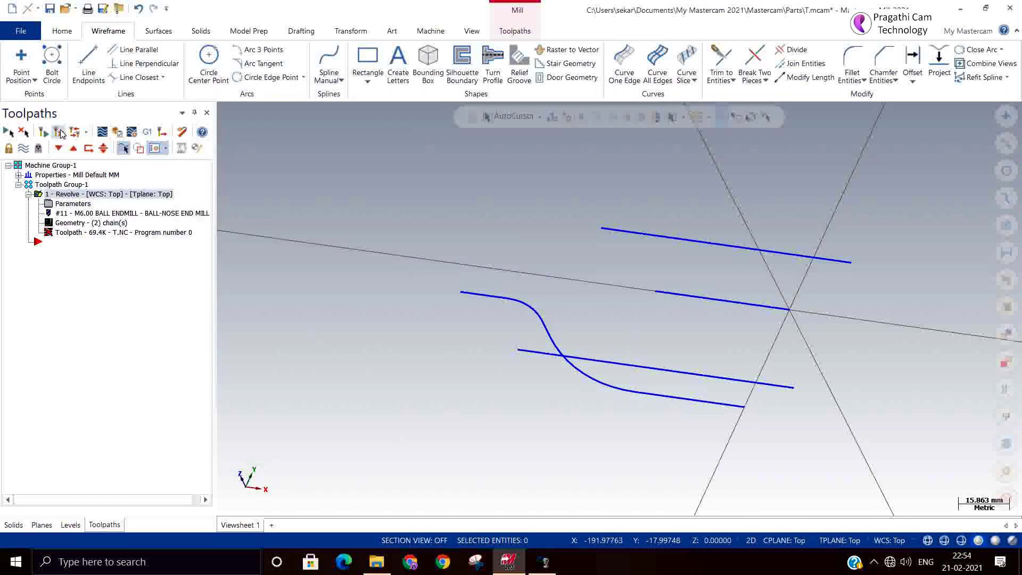
left_click(58, 132)
Step: Delete the two horizontal trim lines above and below the axis
left_click(760, 381)
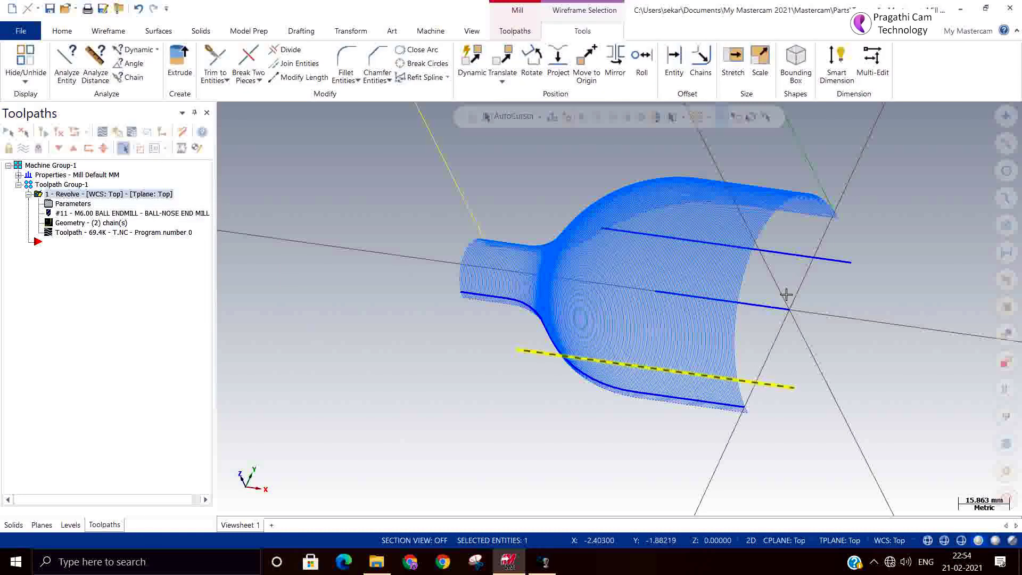
left_click(820, 258)
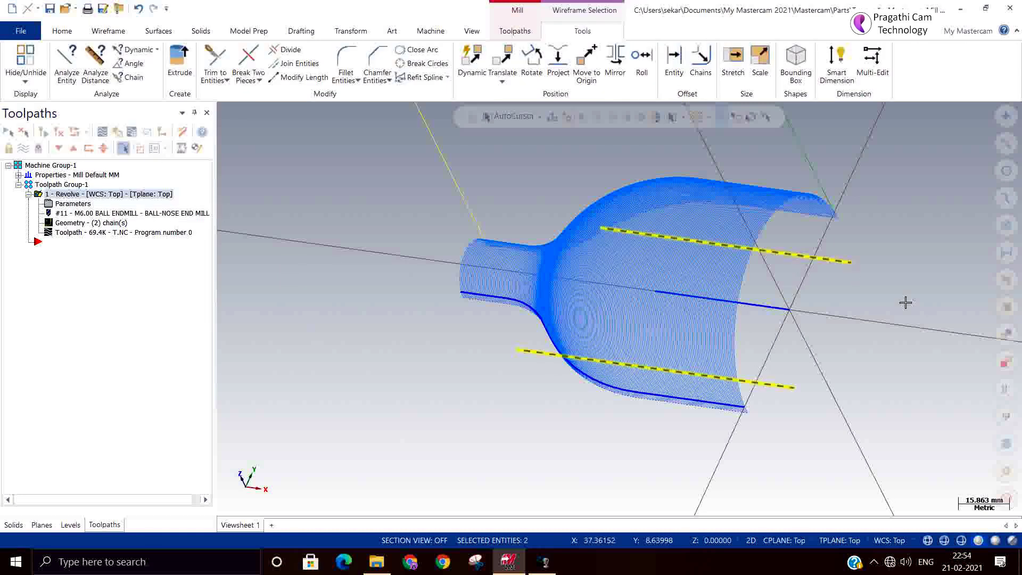
key("Escape")
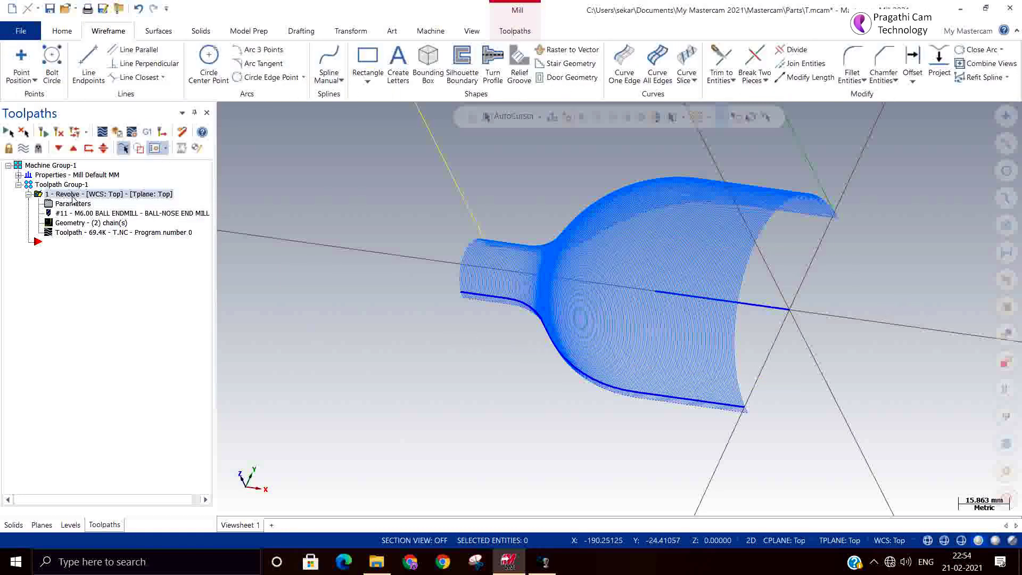
Step: Change the Revolved toolpath's rotation axis to Y, regenerate it and inspect the resulting shape from several angles
left_click(64, 203)
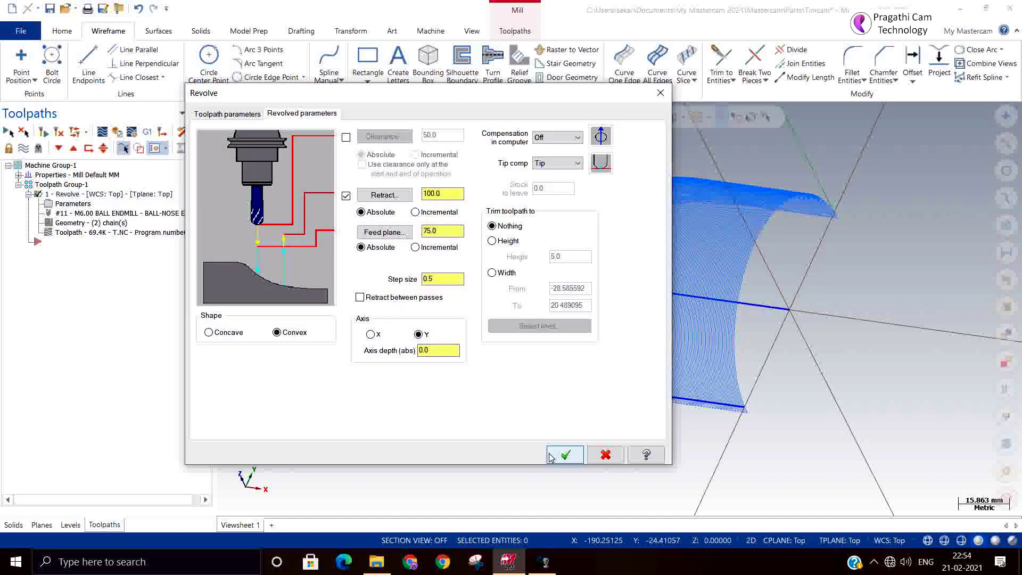
left_click(564, 455)
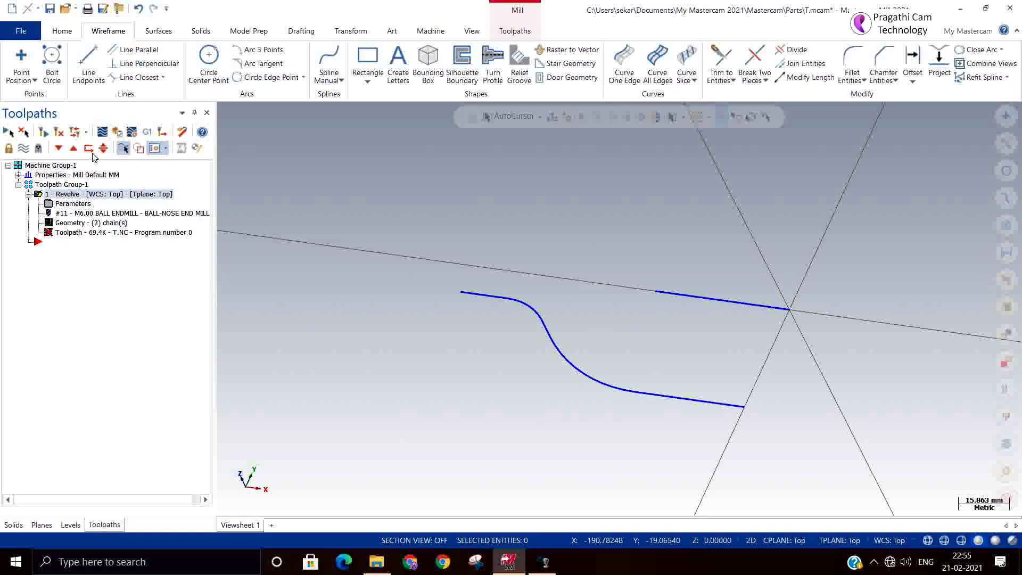
left_click(59, 132)
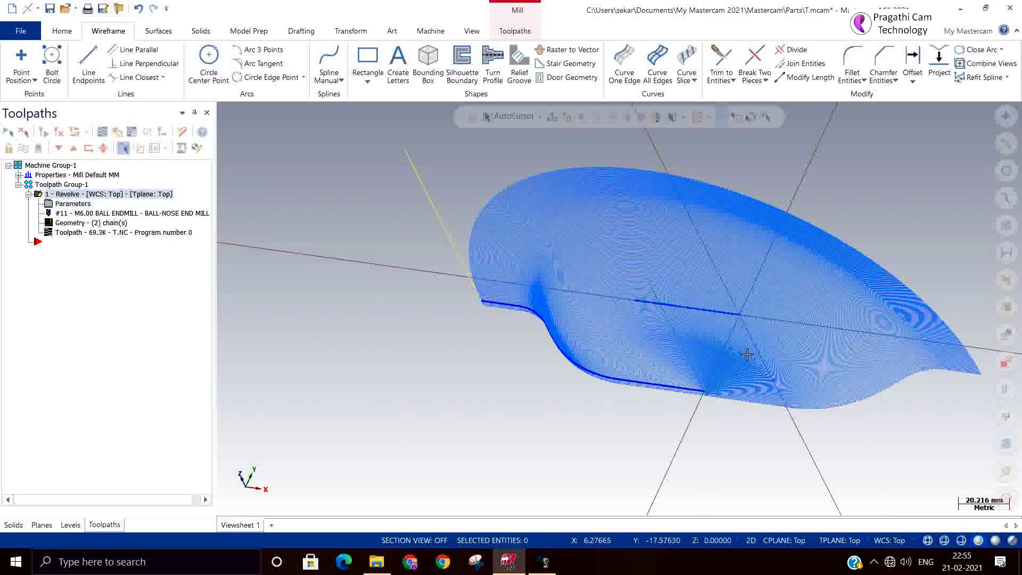
middle_click_drag(747, 354, 958, 347)
scroll(762, 440, "down", 2)
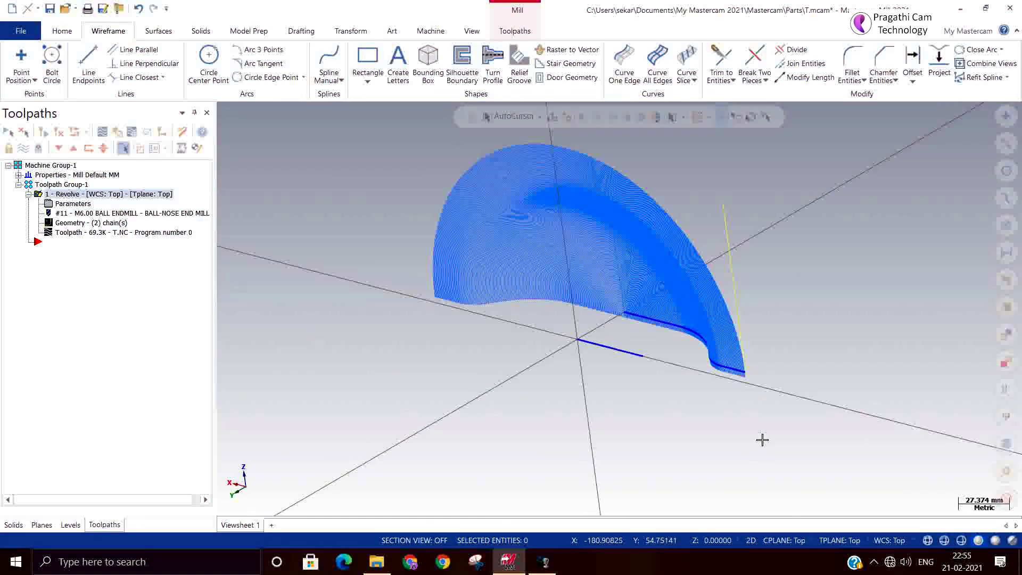
middle_click_drag(751, 430, 616, 495)
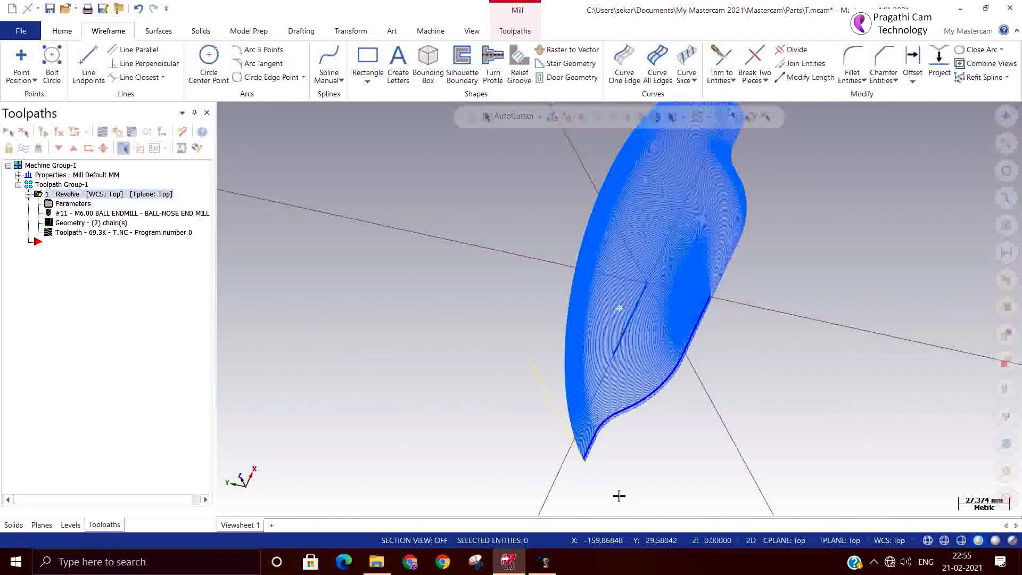
Step: Draw a line about 90 mm long from the origin along the positive Y axis
middle_click_drag(755, 407, 851, 418)
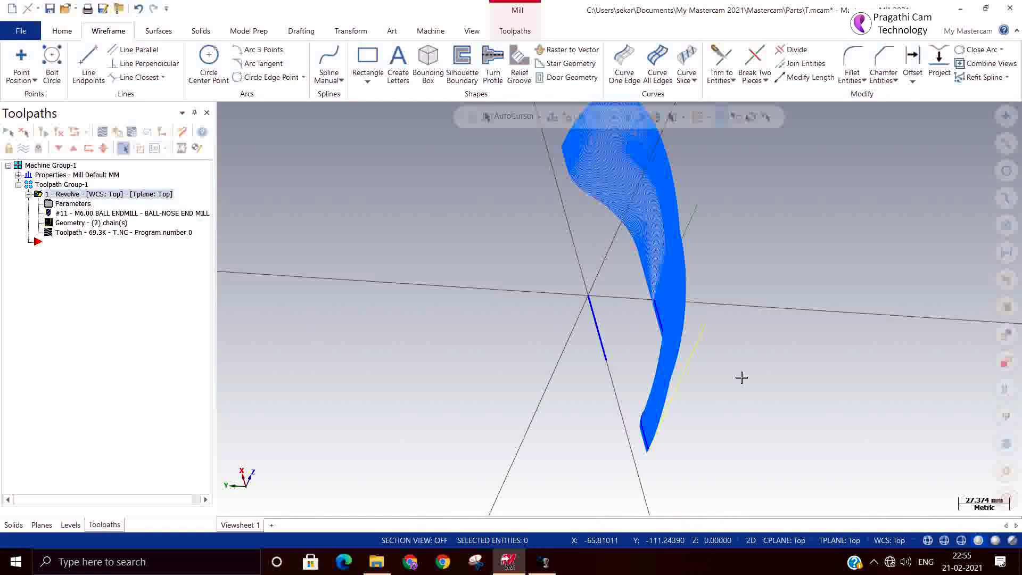
left_click(85, 65)
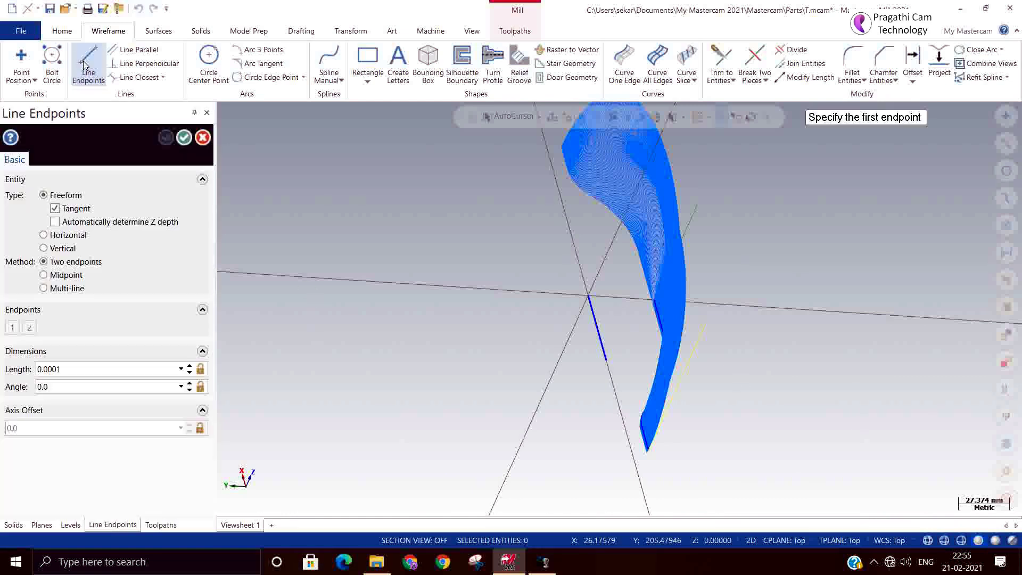
left_click(589, 295)
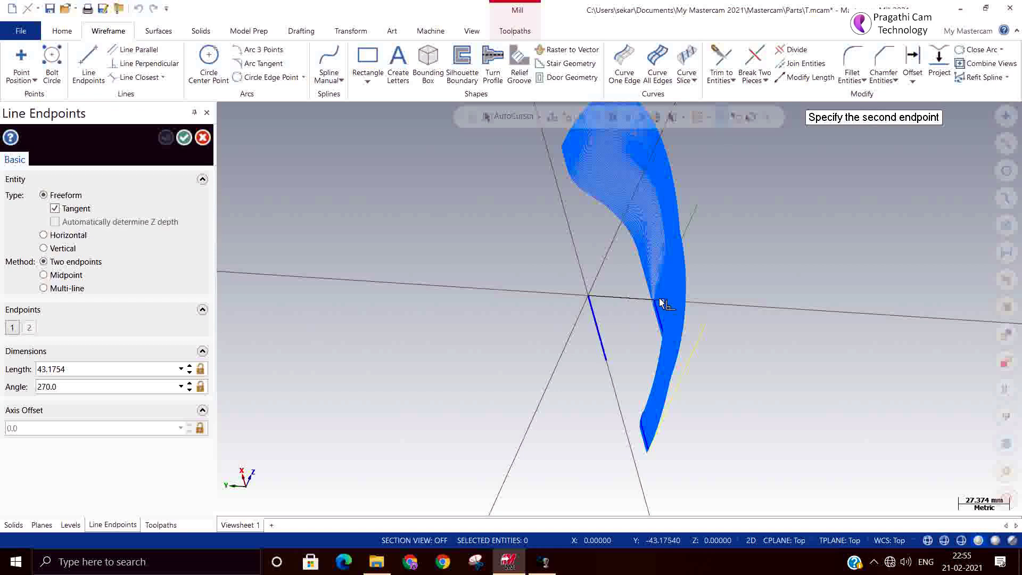
left_click(432, 286)
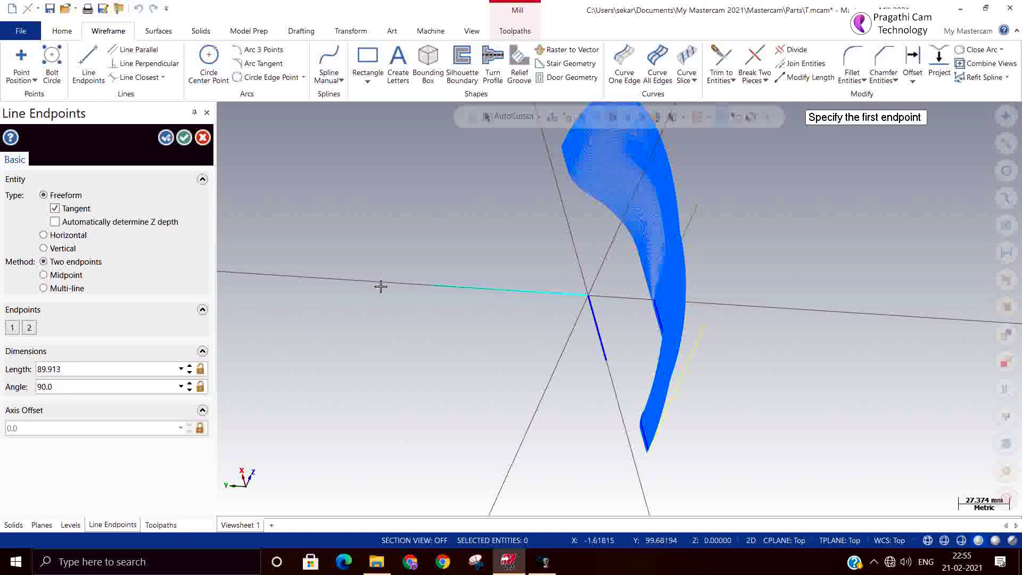
left_click(185, 138)
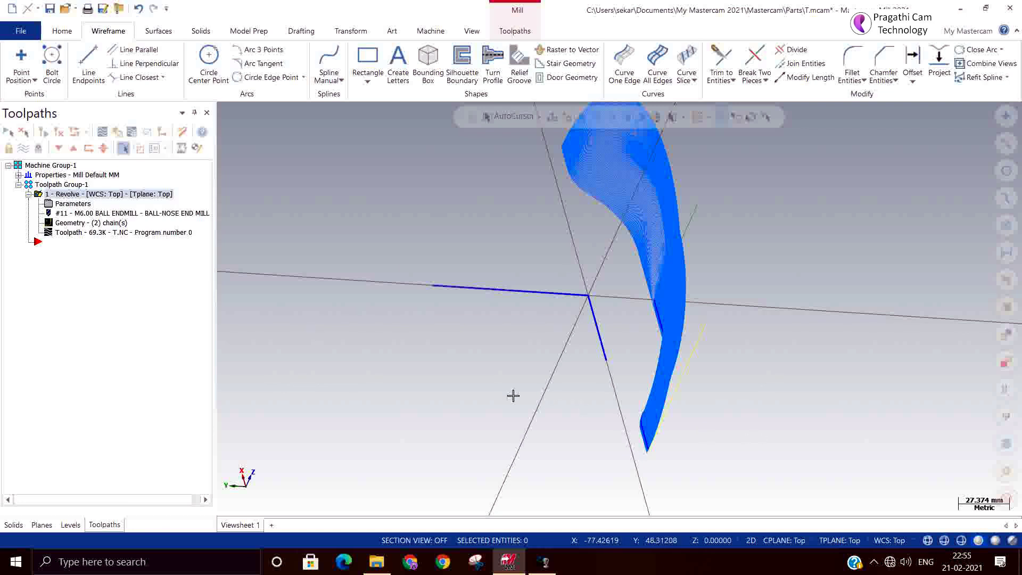
Step: Hide the toolpath display and create a 360-degree revolved surface from the profile chain about the new Y-axis line
left_click(22, 148)
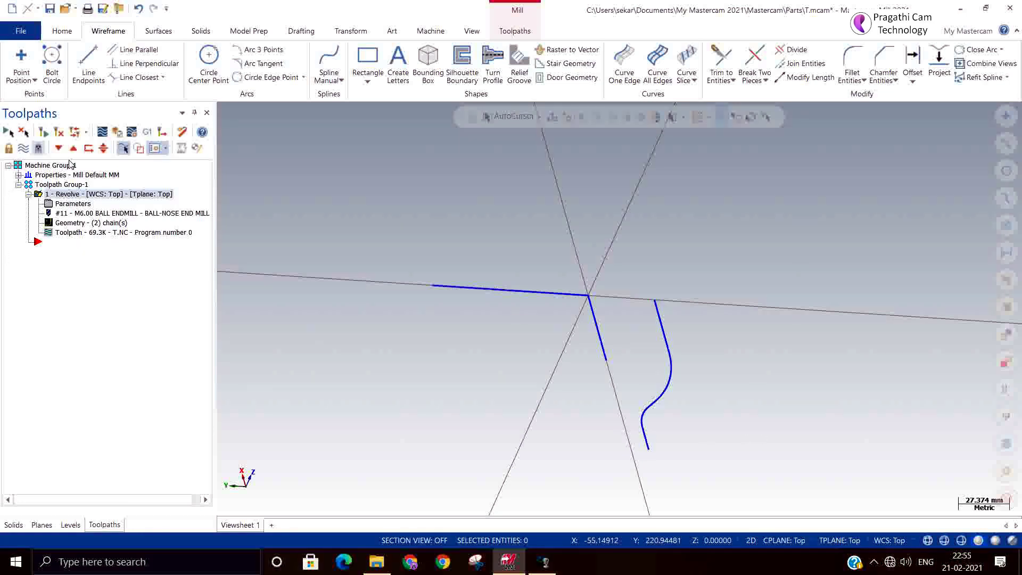
middle_click_drag(680, 438, 543, 424)
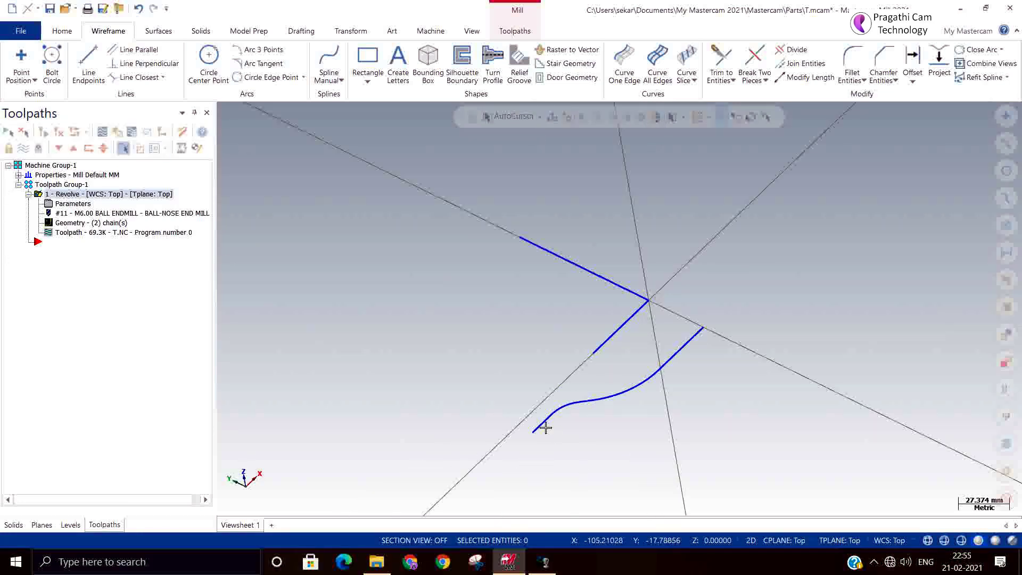
left_click(158, 32)
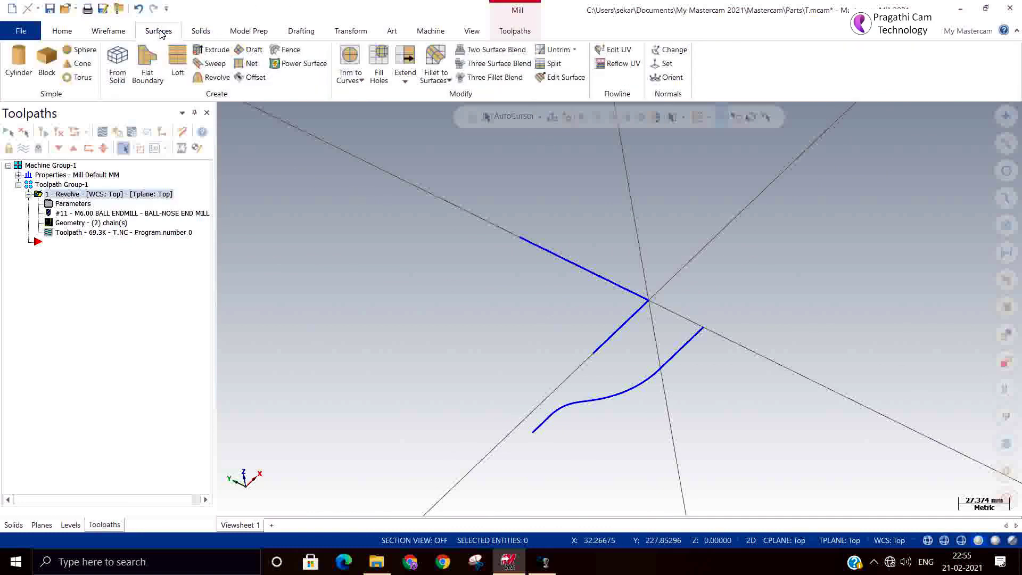
left_click(218, 78)
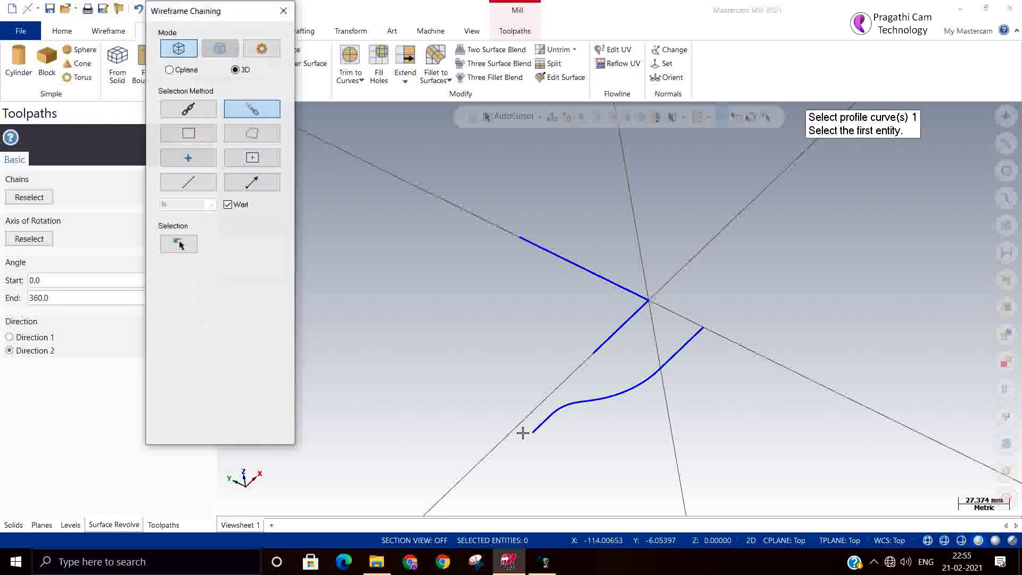
left_click(535, 432)
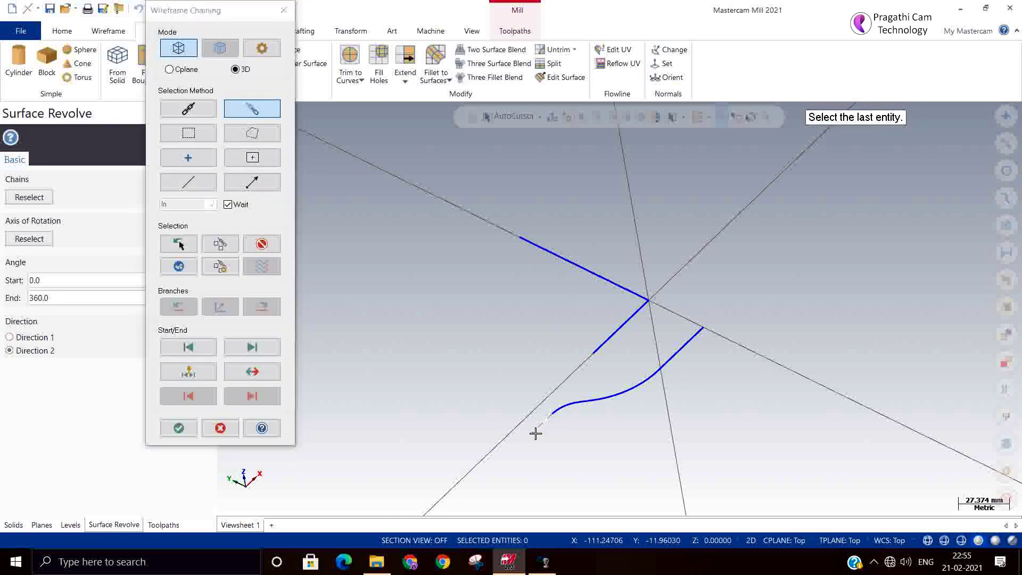
left_click(693, 329)
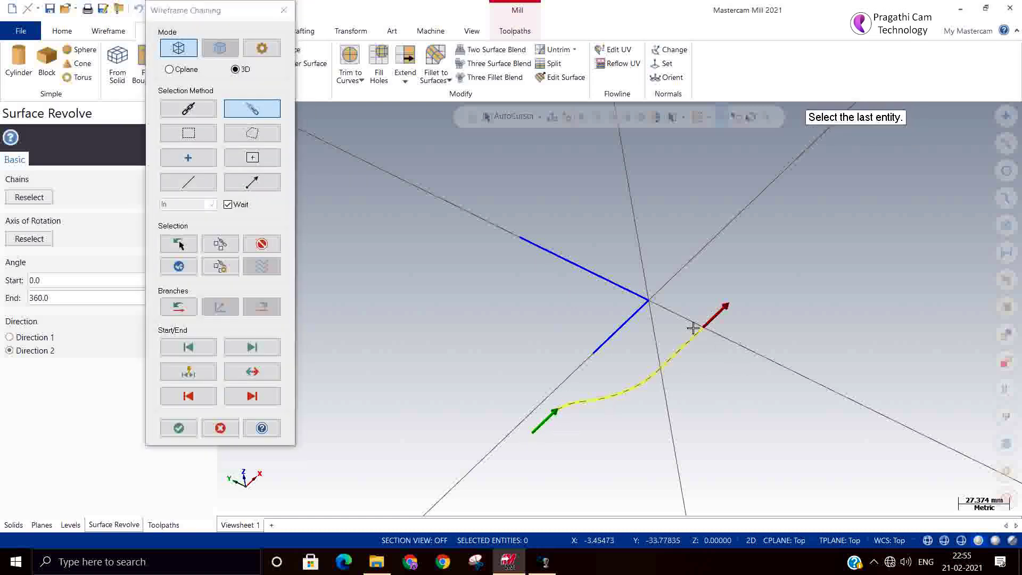
left_click(181, 427)
left_click(607, 281)
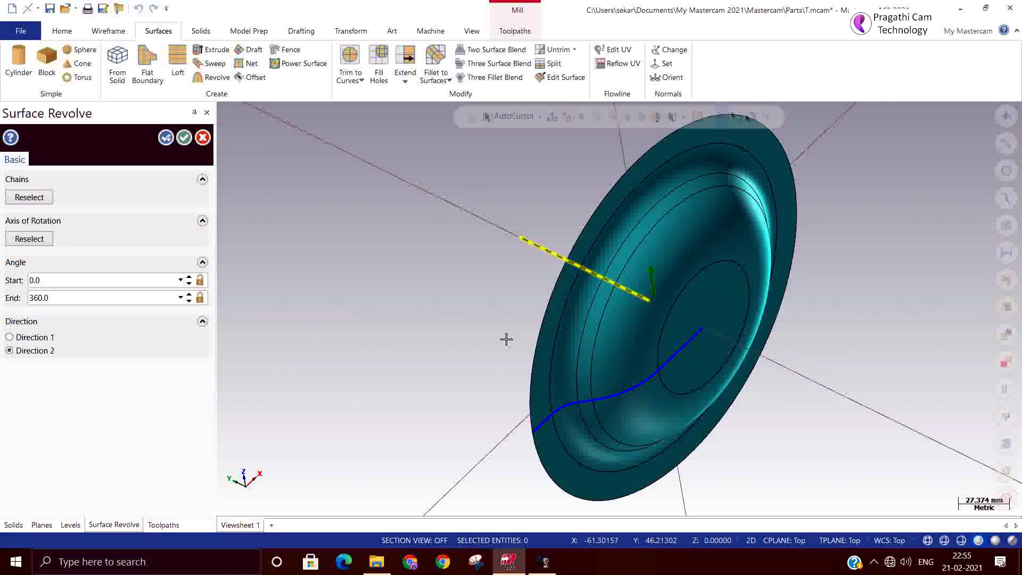
mouse_move(492, 337)
middle_mouse_down()
mouse_move(604, 290)
mouse_move(548, 327)
mouse_move(293, 230)
middle_mouse_up()
left_click(183, 138)
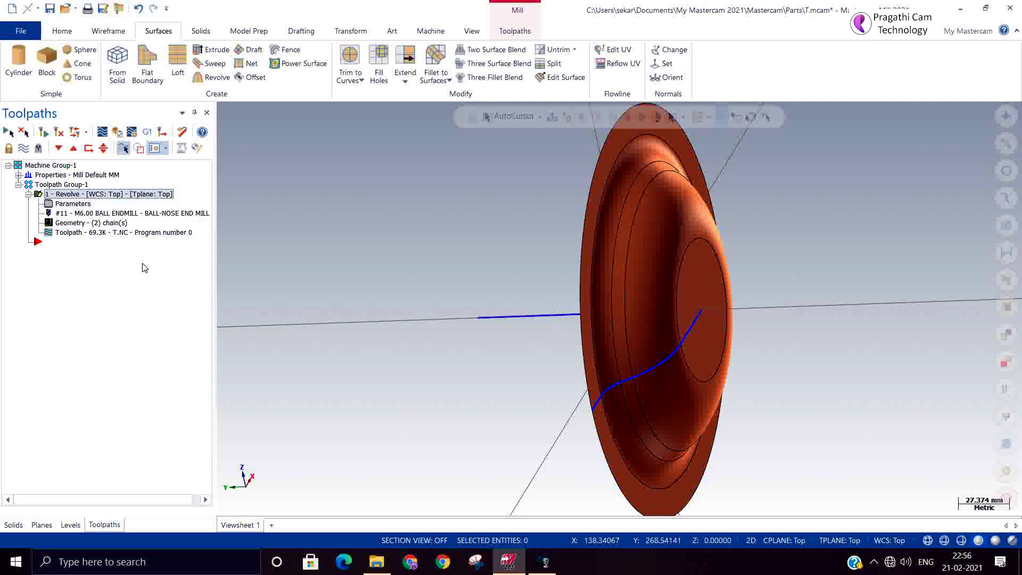
Step: Show the Revolved toolpath again and compare it with the revolved surface from the open side
key("Left")
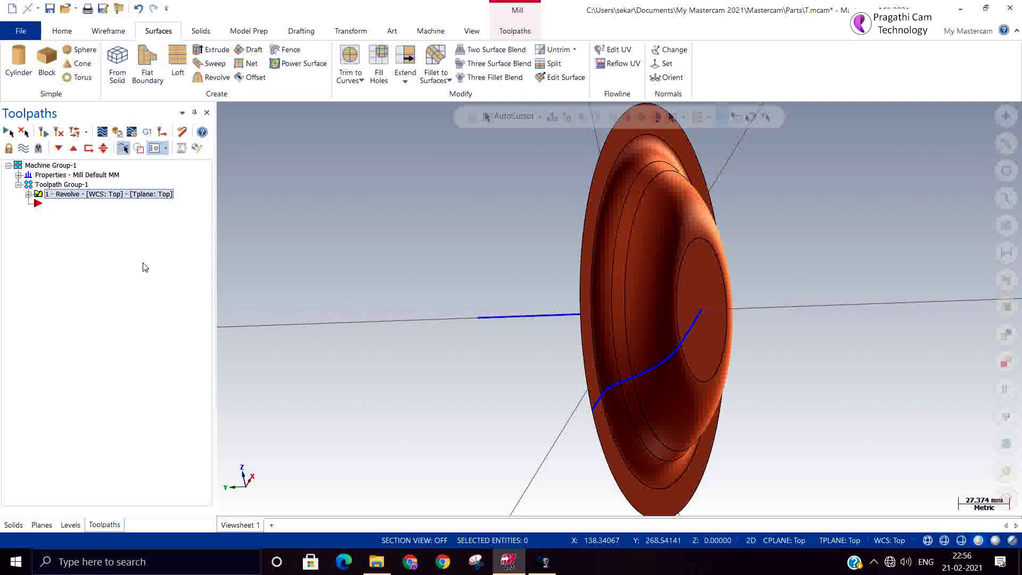
left_click(23, 150)
mouse_move(708, 330)
middle_mouse_down()
mouse_move(748, 306)
mouse_move(772, 270)
mouse_move(878, 285)
mouse_move(905, 223)
mouse_move(889, 225)
mouse_move(817, 318)
mouse_move(769, 308)
middle_mouse_up()
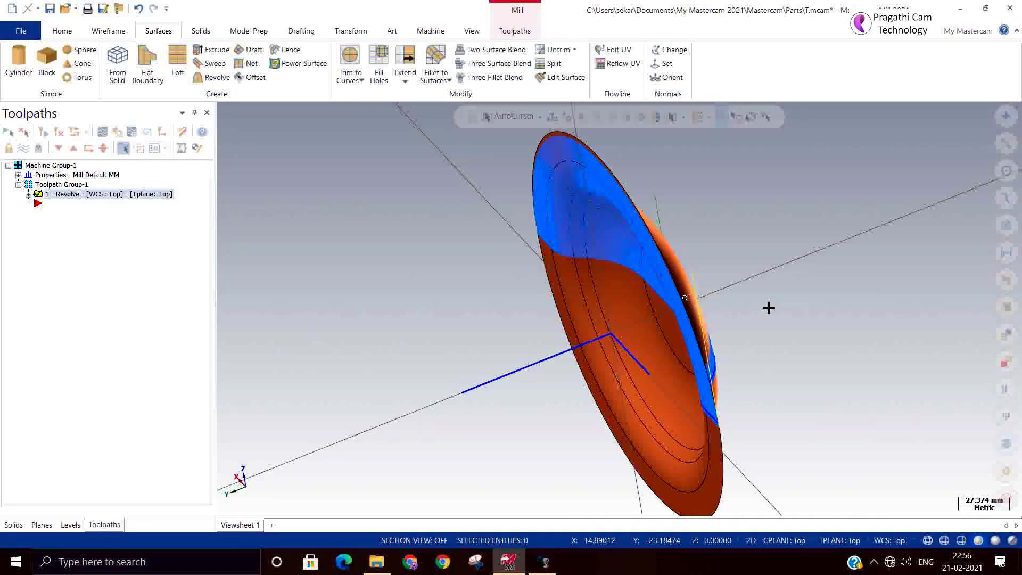
Step: Start a new part file and add the default mill machine group to it
left_click(12, 8)
left_click(547, 305)
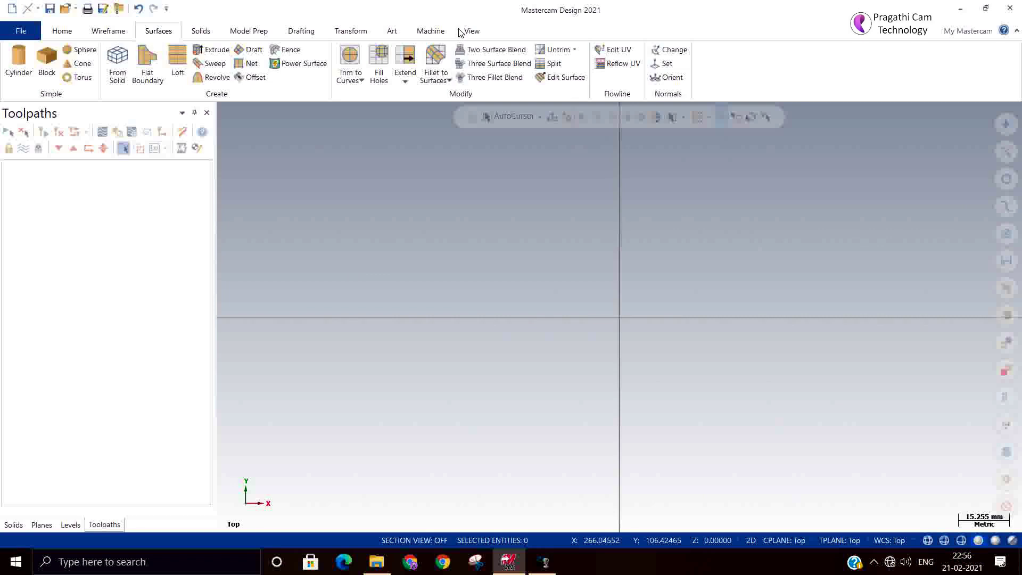
left_click(429, 32)
left_click(18, 75)
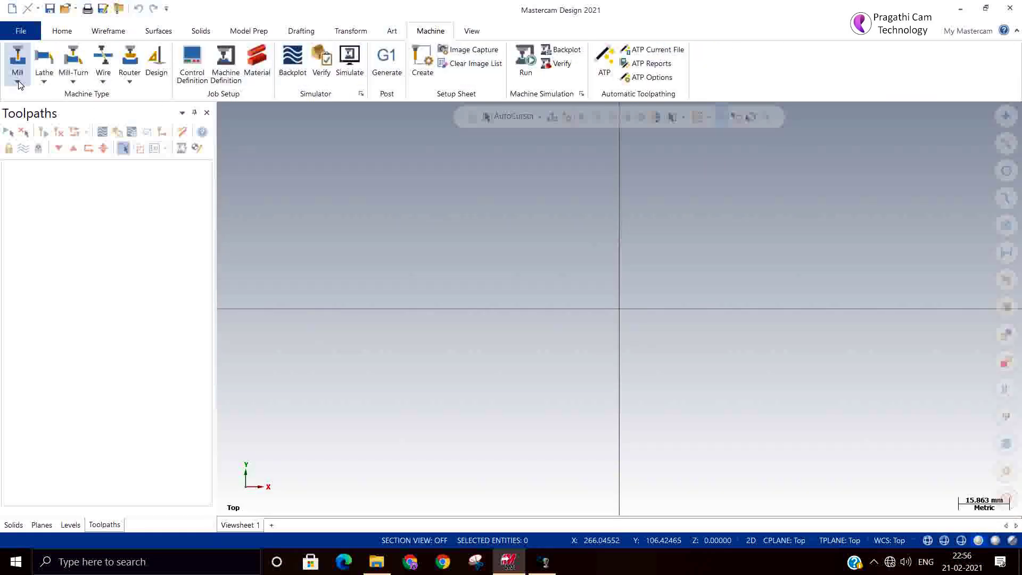
left_click(32, 94)
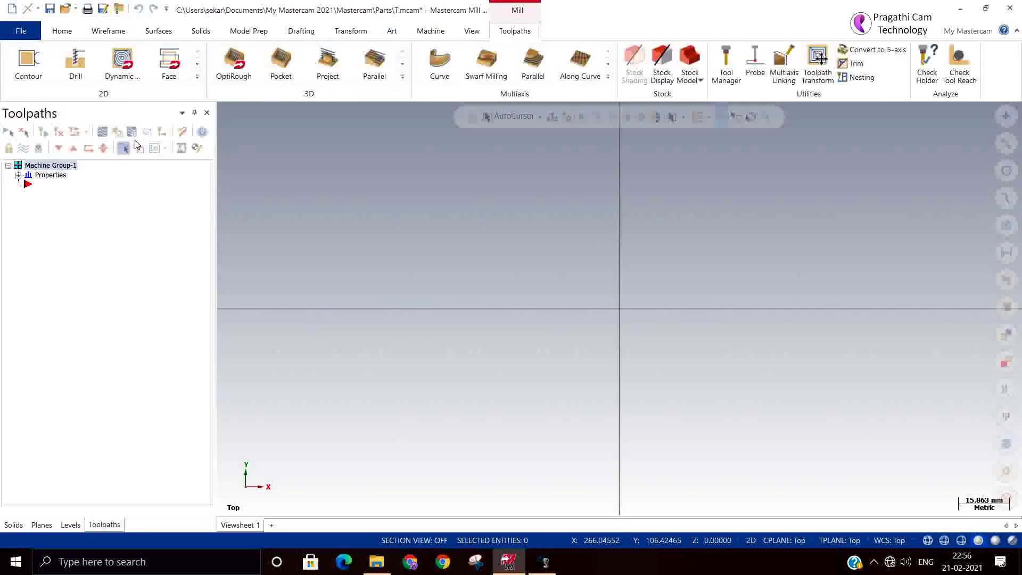
left_click(197, 76)
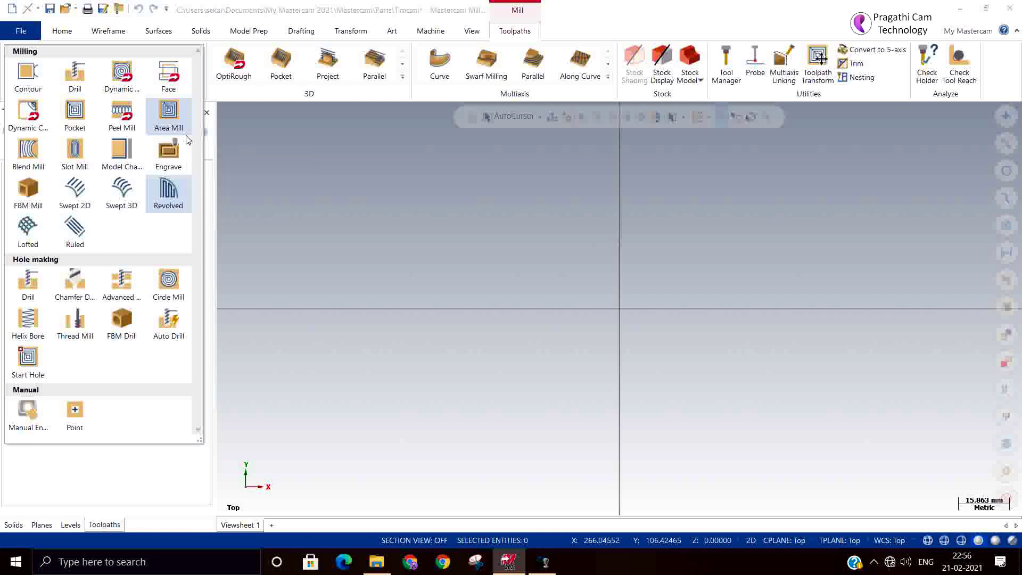
left_click(438, 230)
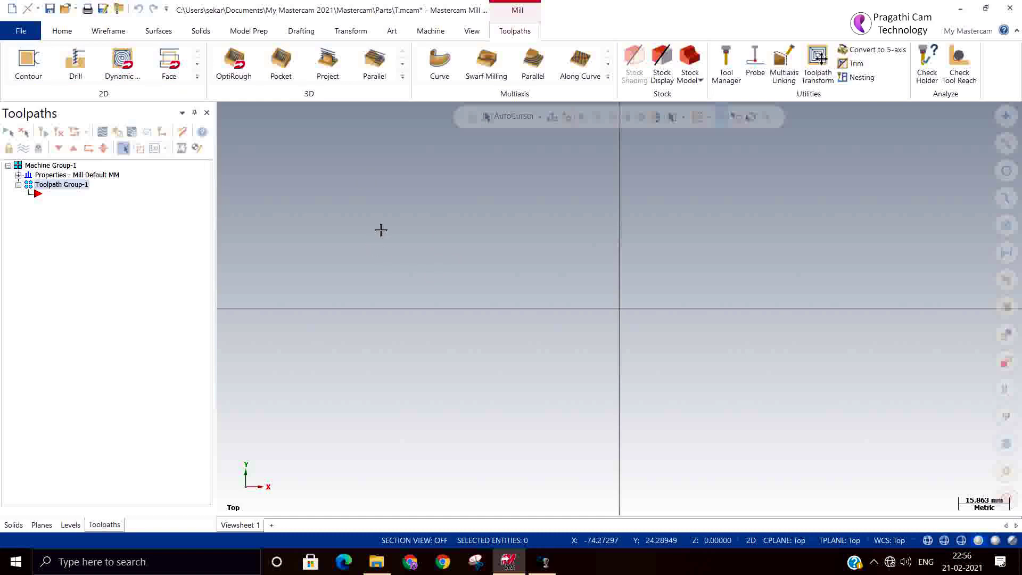
Step: Set the tool plane to Front and draw a four-point manual spline from the origin, arching above the positive X axis
left_click(822, 542)
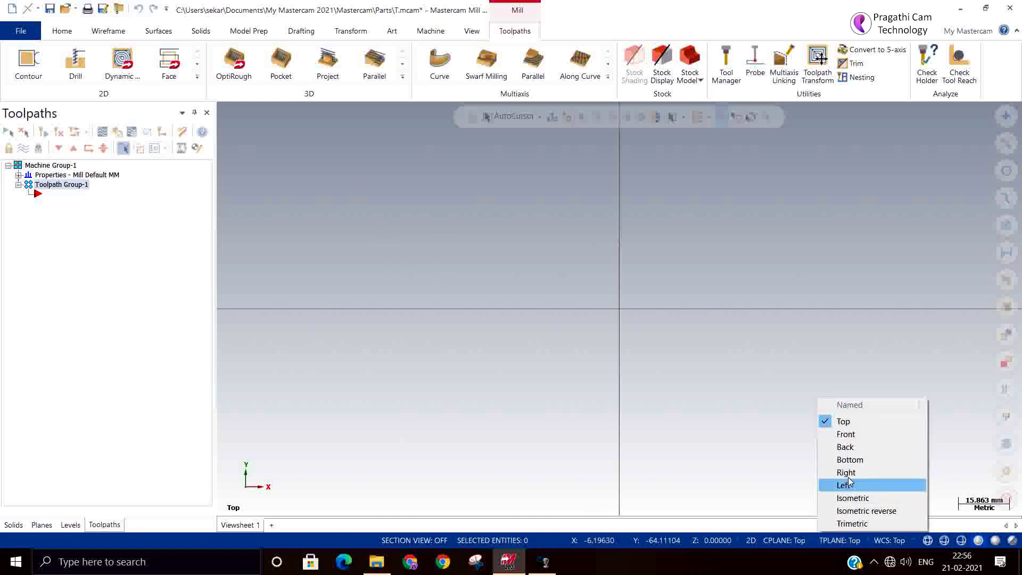
left_click(822, 437)
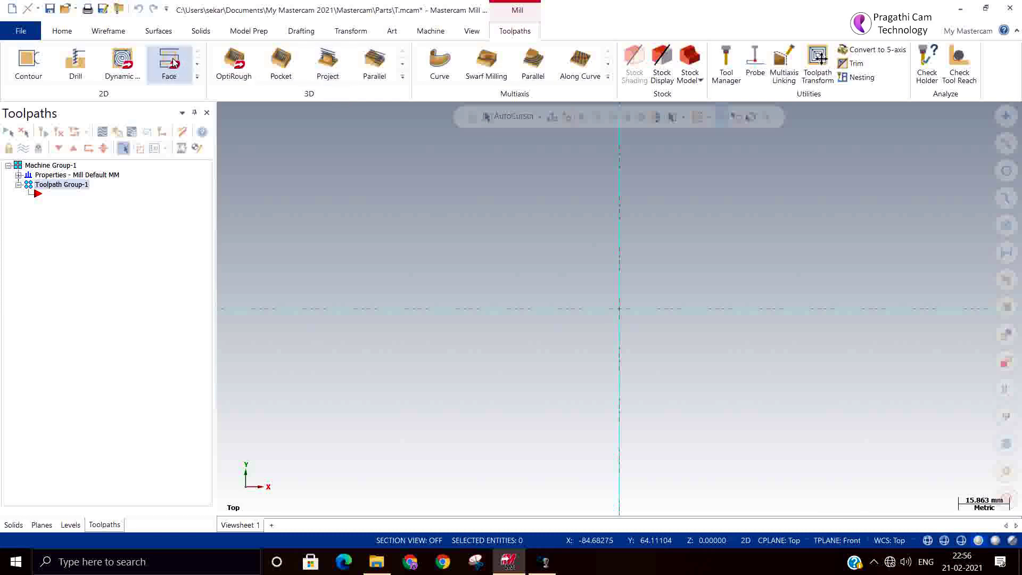
left_click(112, 32)
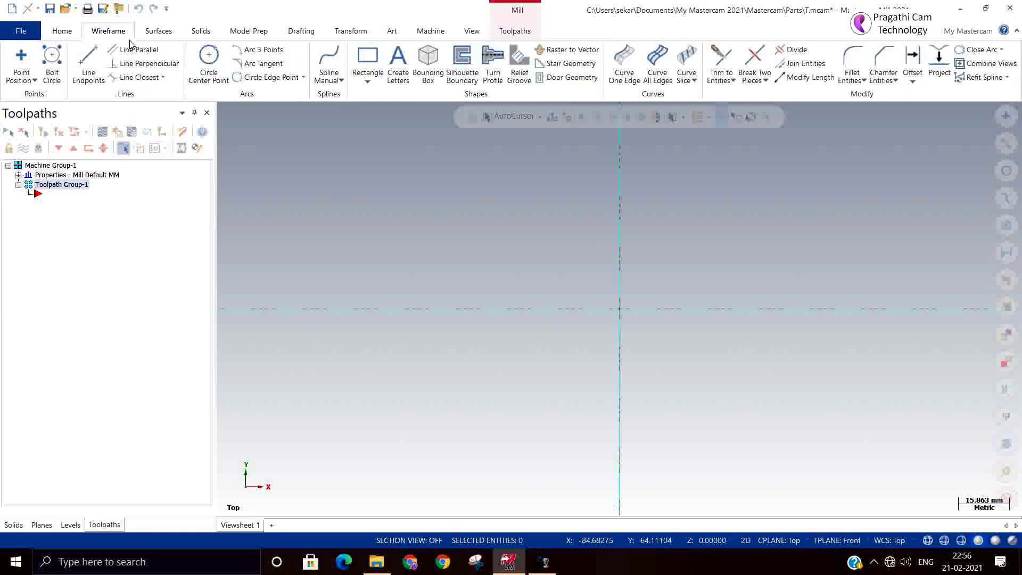
left_click(323, 57)
left_click(625, 312)
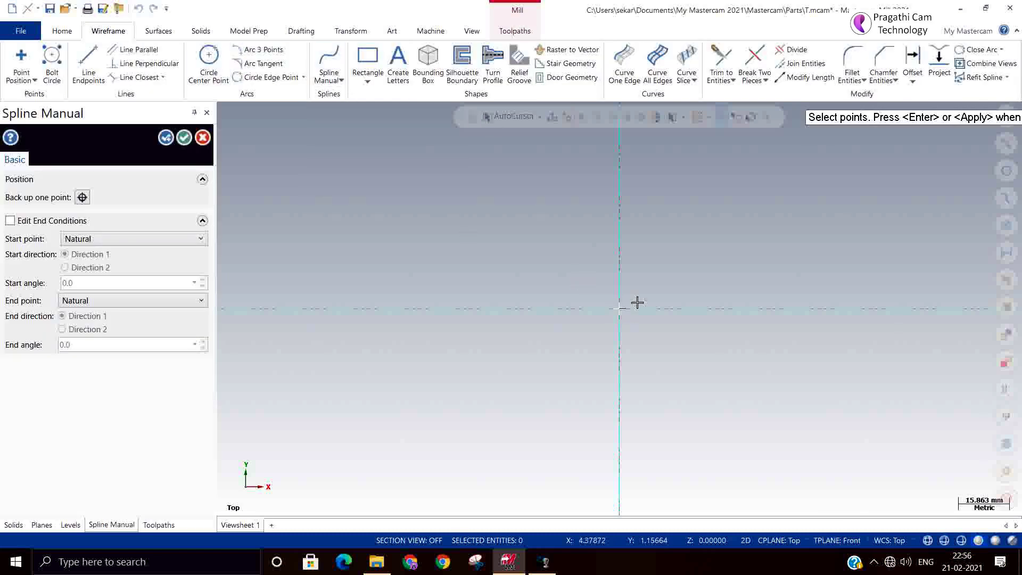
scroll(415, 285, "down", 1)
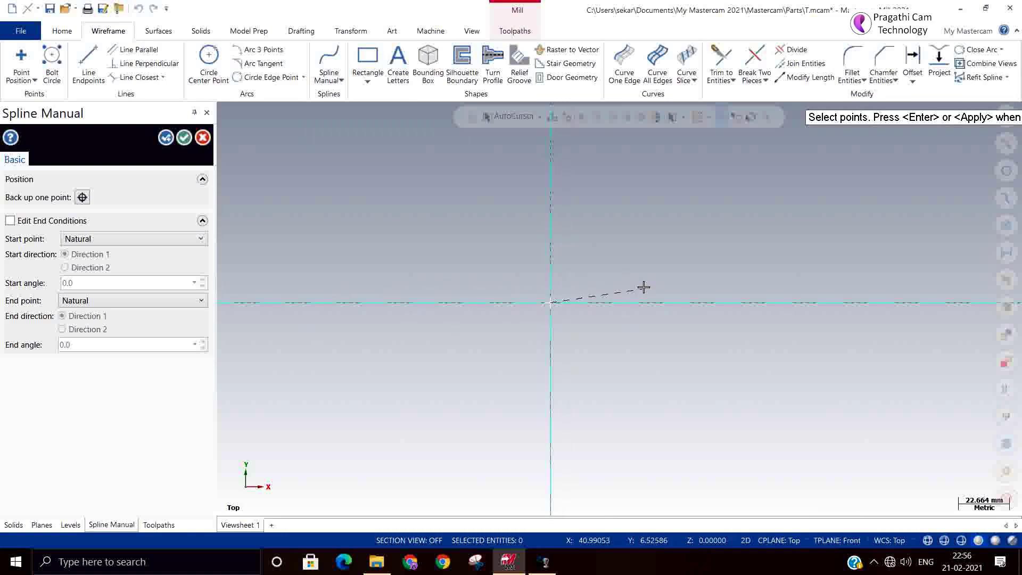
left_click(665, 283)
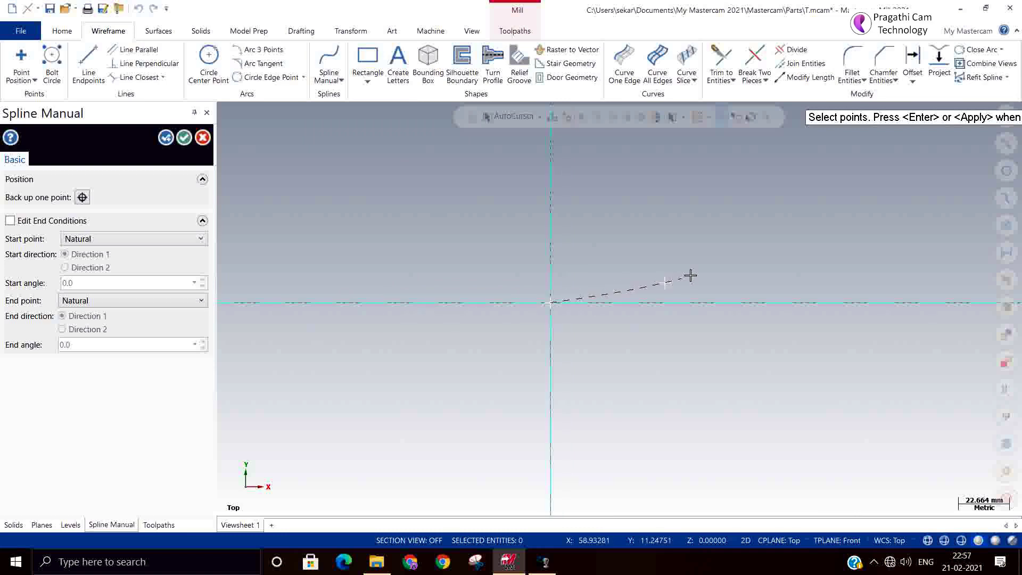
left_click(744, 266)
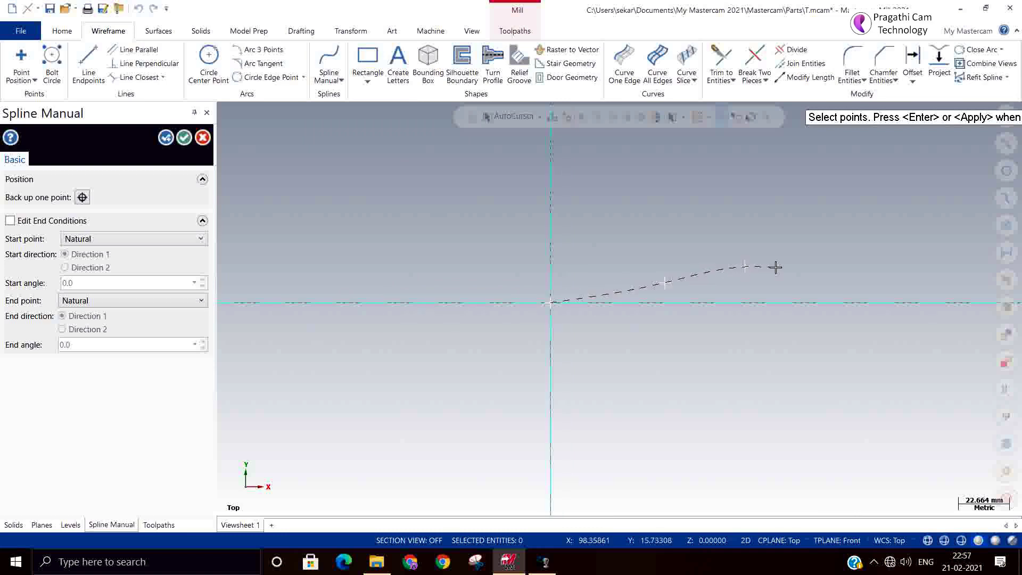
left_click(891, 278)
left_click(184, 138)
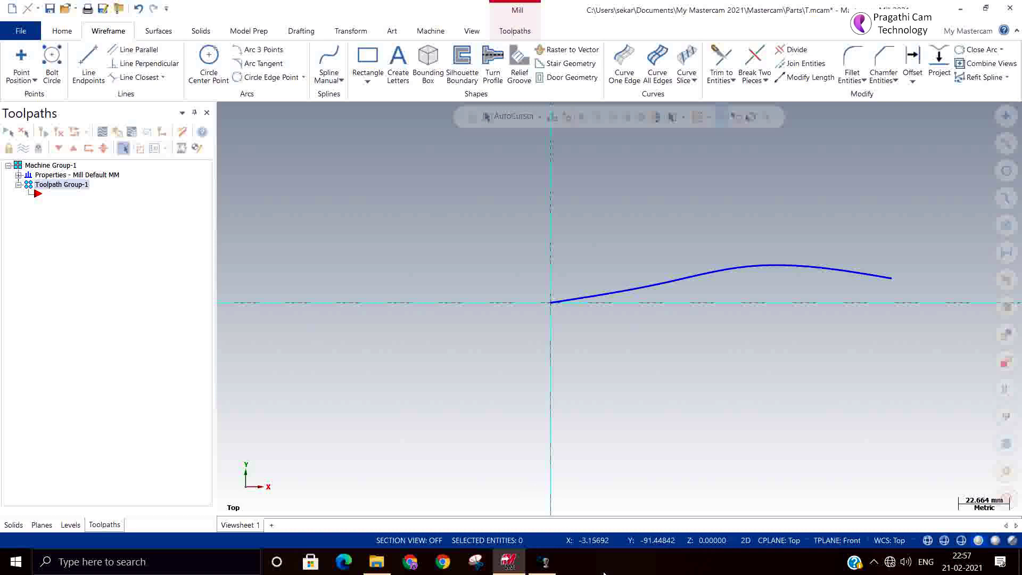
Step: Set the construction depth to Z 150 and draw a second, flatter four-point spline from X0 Y0 along the X axis
left_click(709, 542)
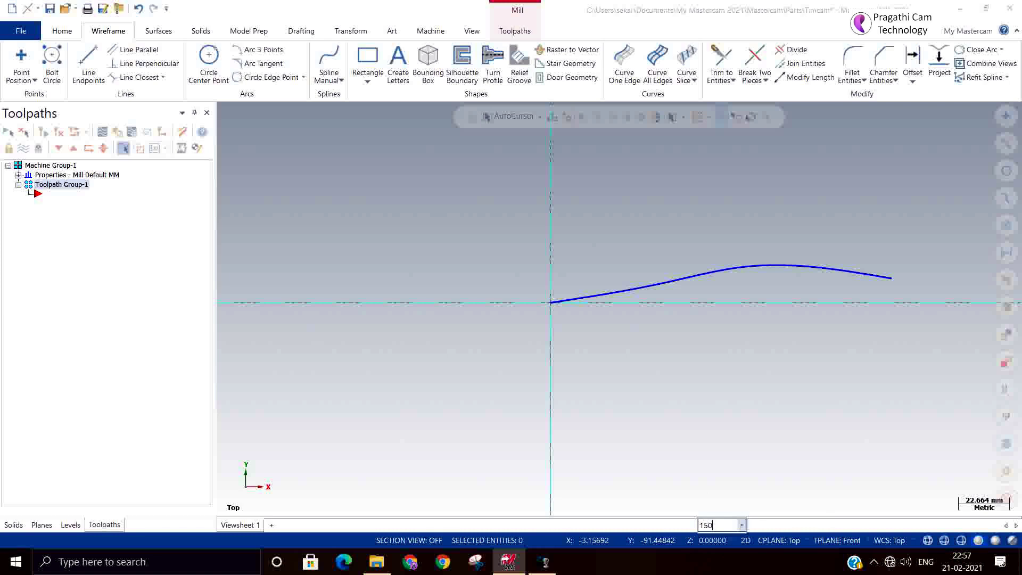
key("Return")
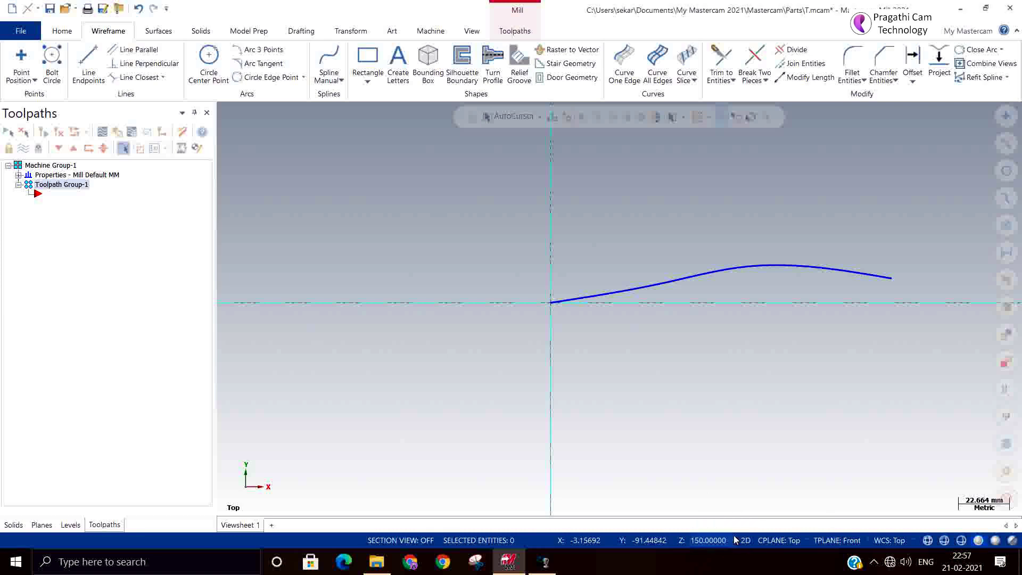
left_click(329, 58)
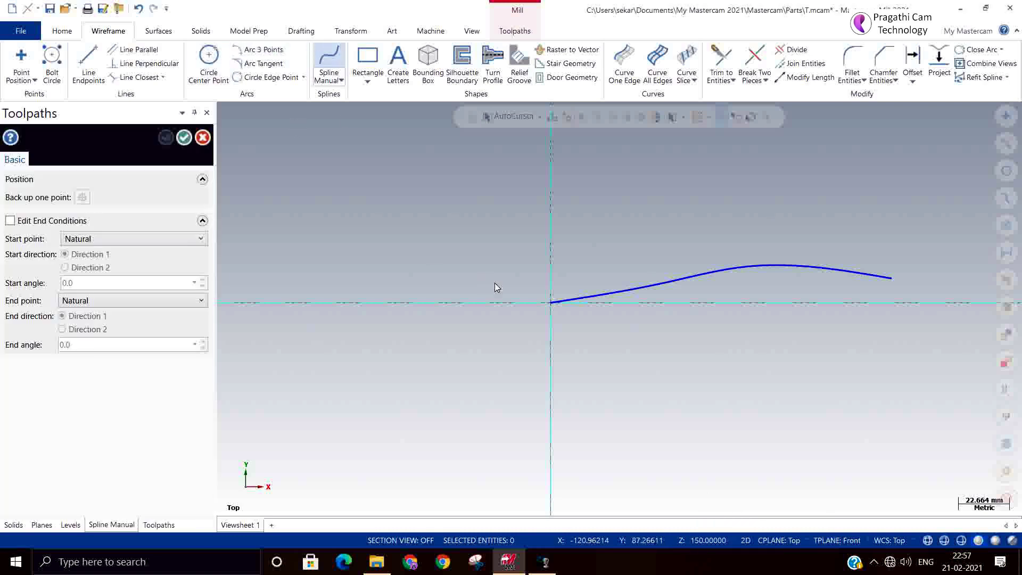
left_click(550, 302)
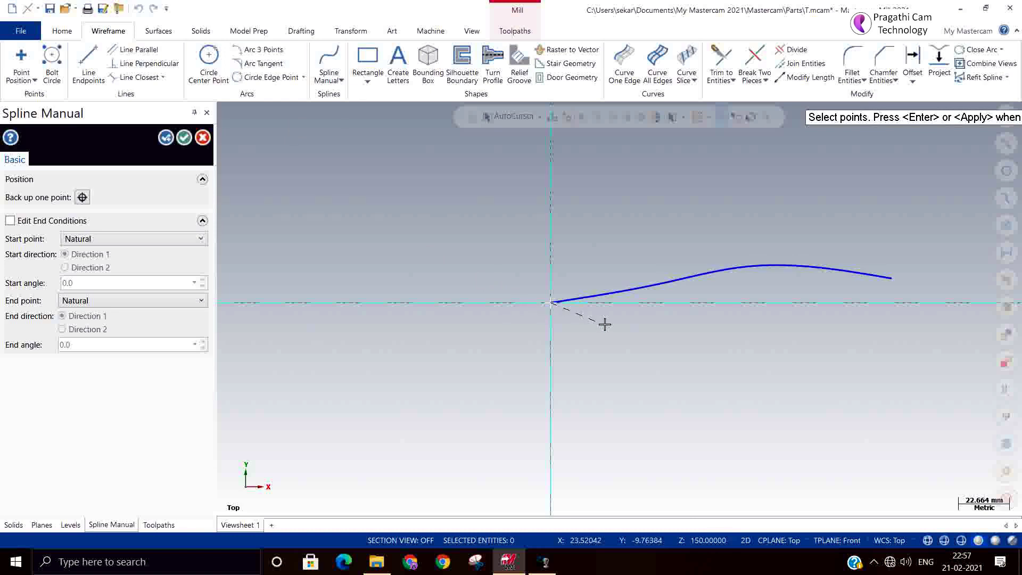
left_click(664, 307)
left_click(782, 301)
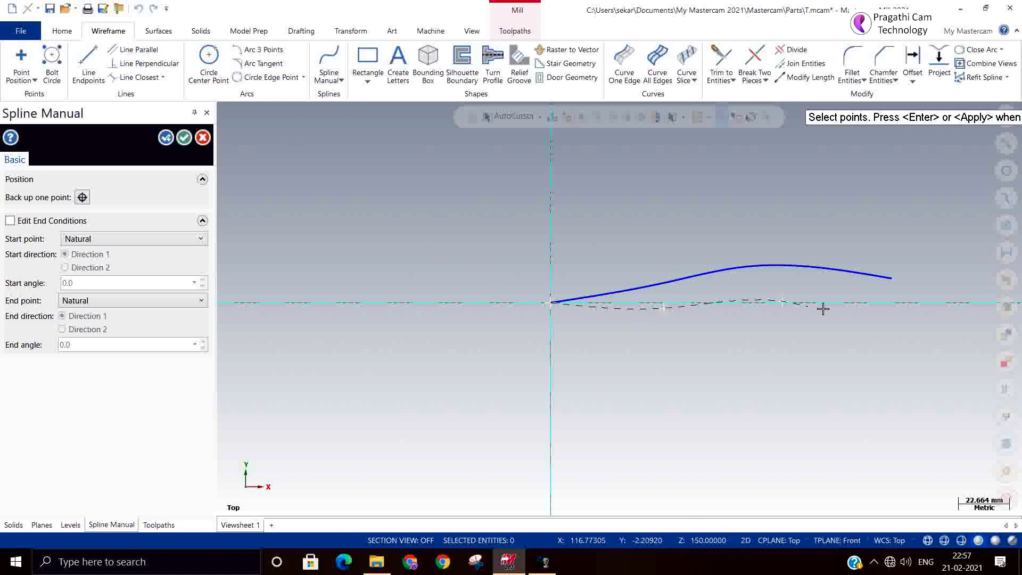
left_click(894, 307)
left_click(184, 138)
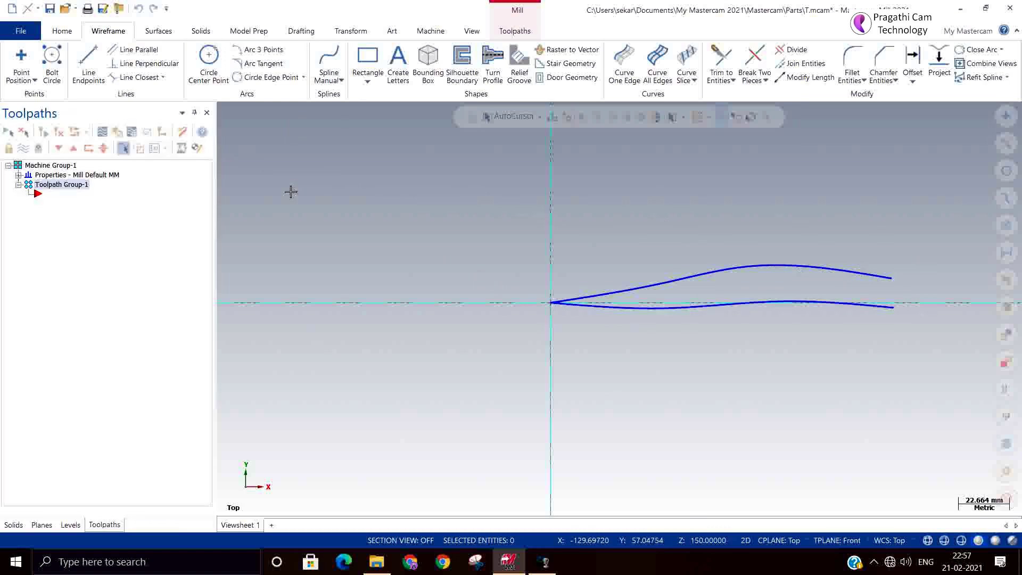
mouse_move(739, 342)
middle_mouse_down()
mouse_move(737, 360)
mouse_move(689, 369)
mouse_move(675, 383)
mouse_move(686, 383)
middle_mouse_up()
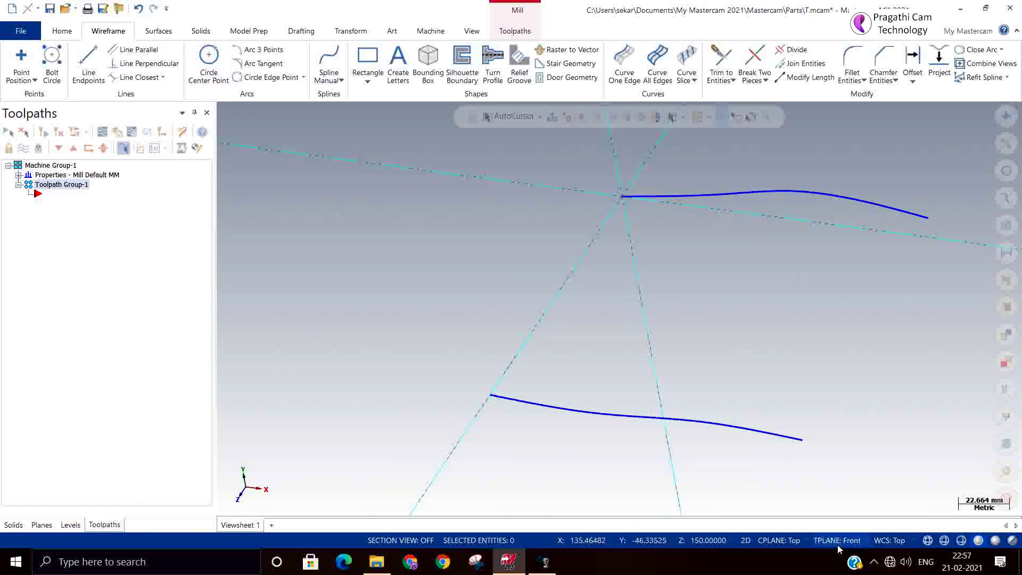
Step: Set the construction and tool planes to Top and inspect the two splines from an isometric view
left_click(817, 541)
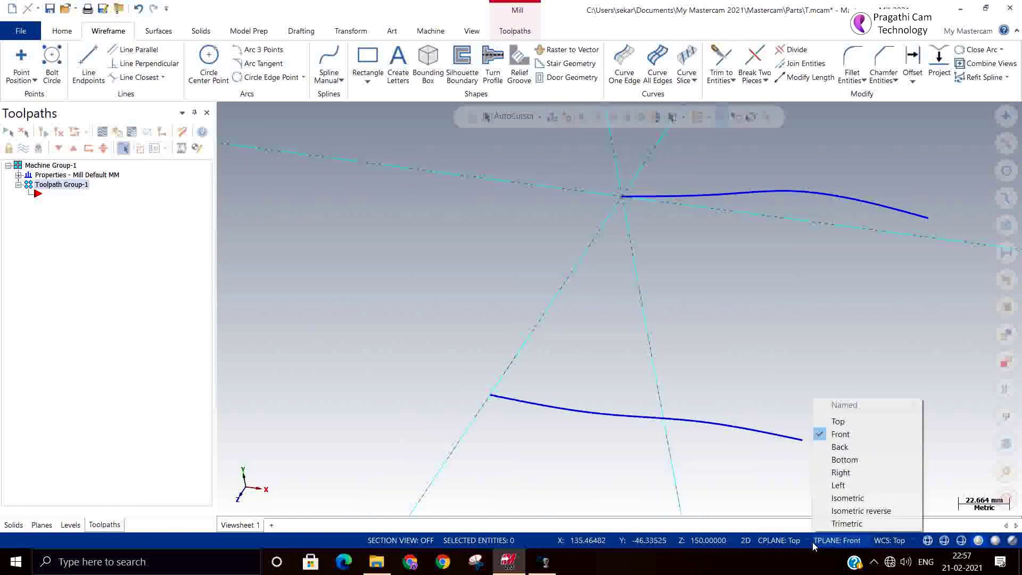
left_click(768, 540)
left_click(779, 422)
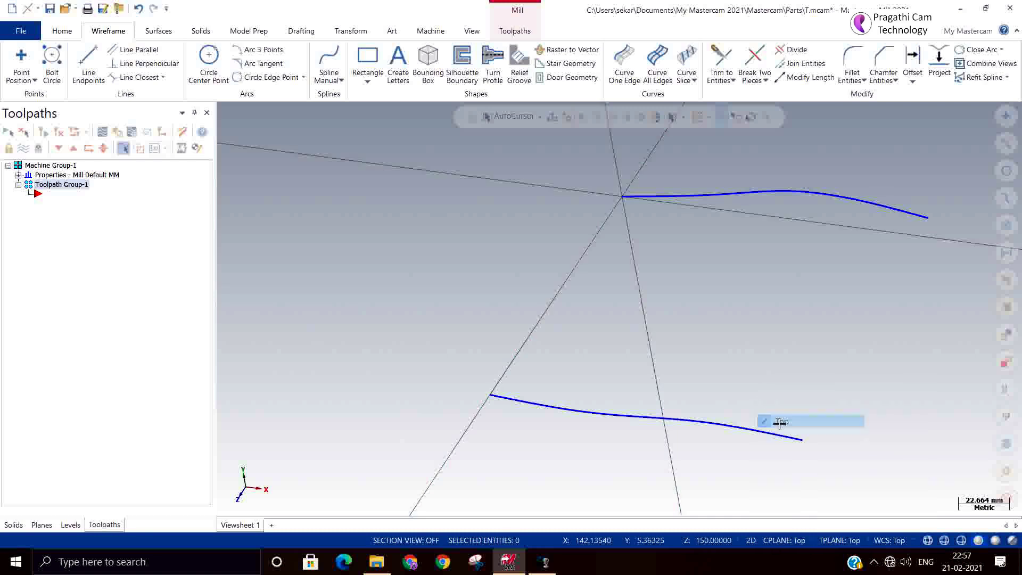
right_click(603, 338)
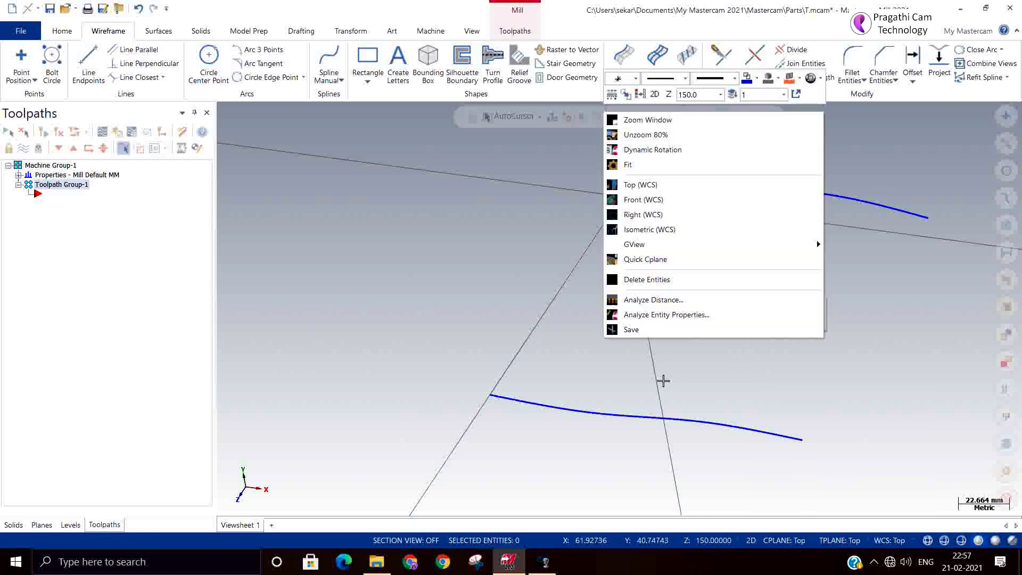
left_click(649, 230)
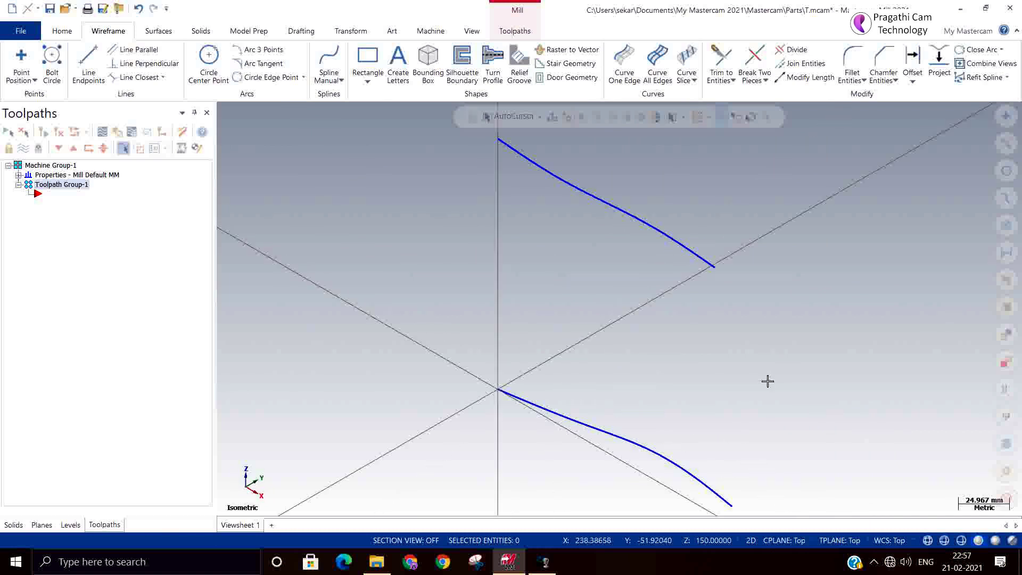
scroll(688, 392, "down", 1)
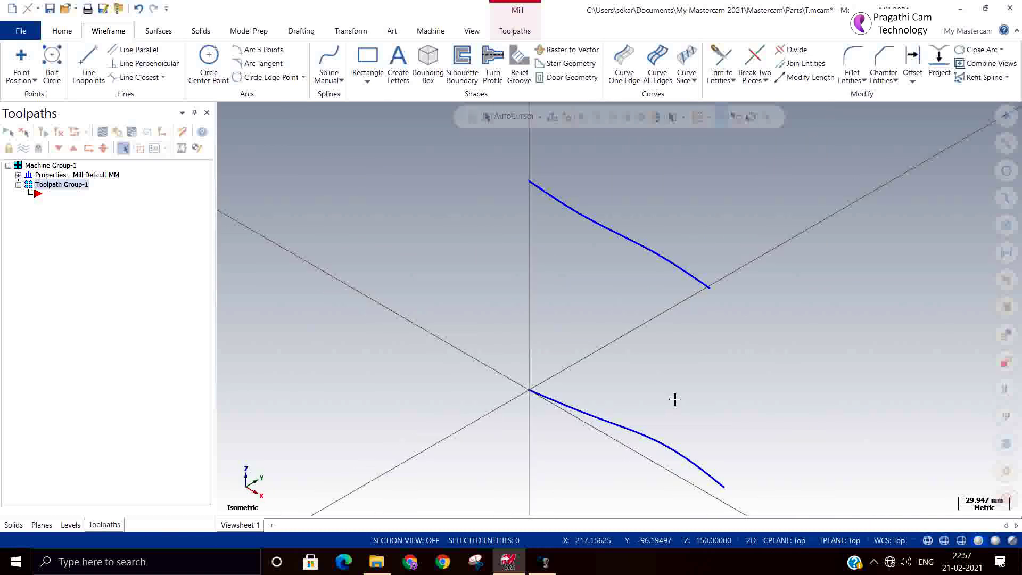
middle_click_drag(675, 399, 730, 399)
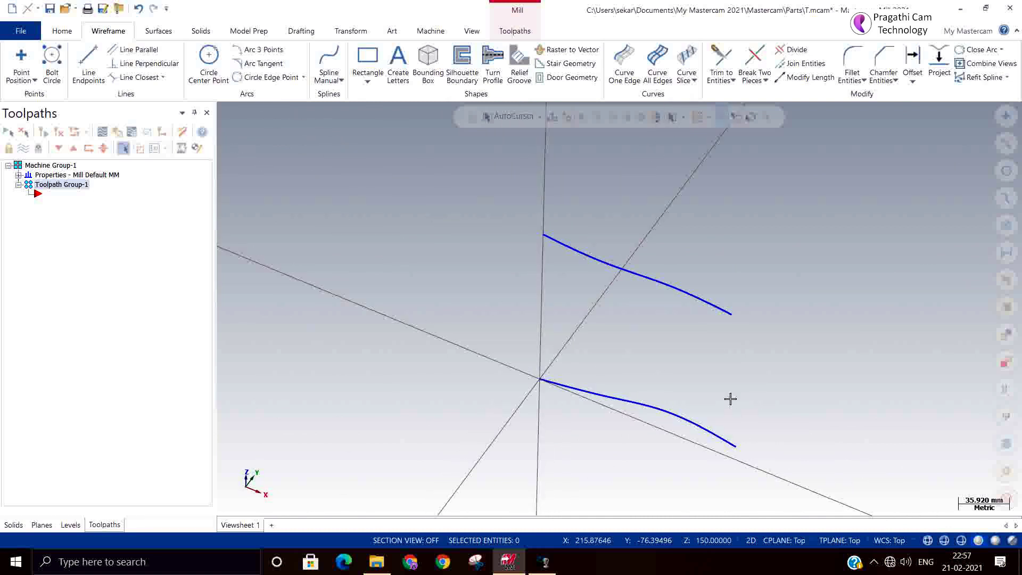
Step: Undo both splines, then set the construction and tool planes to Front and look at the part from the front
left_click(139, 9)
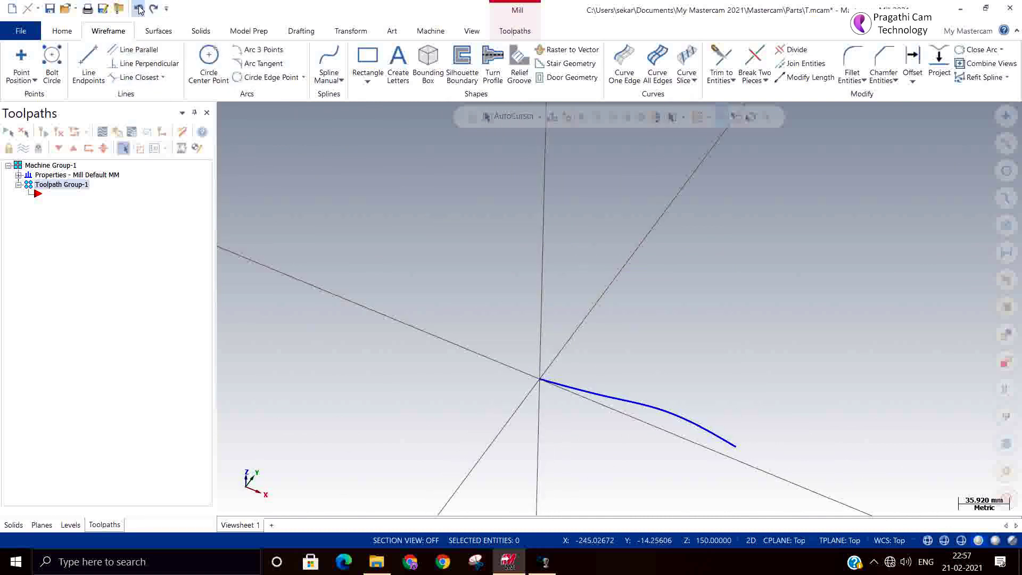
left_click(139, 9)
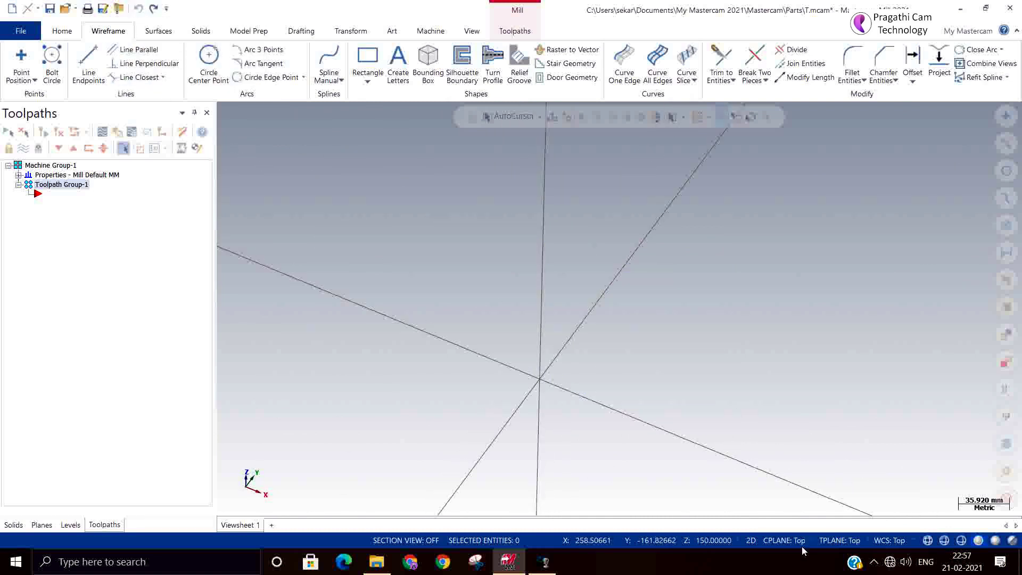
left_click(785, 540)
left_click(781, 434)
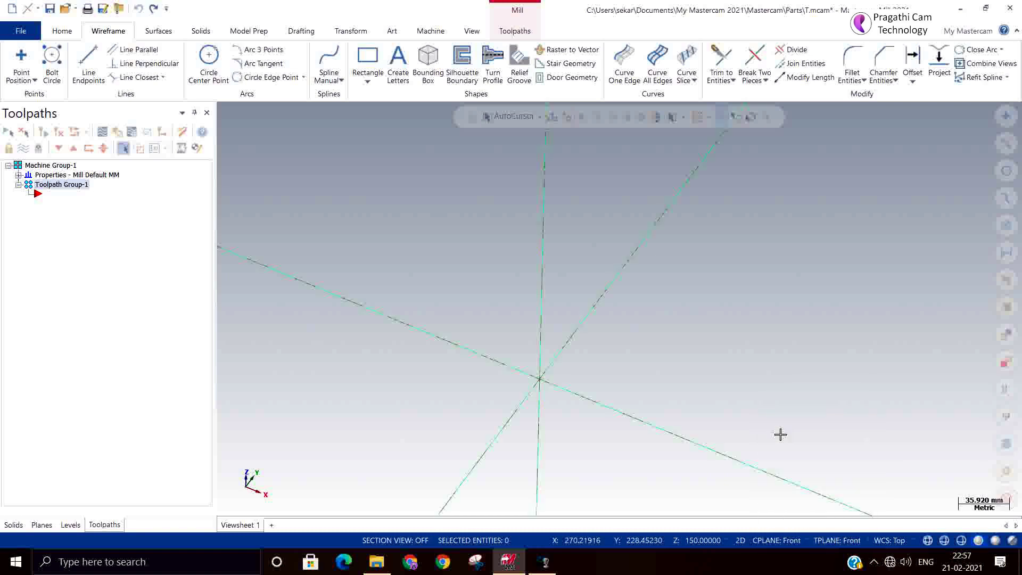
right_click(719, 391)
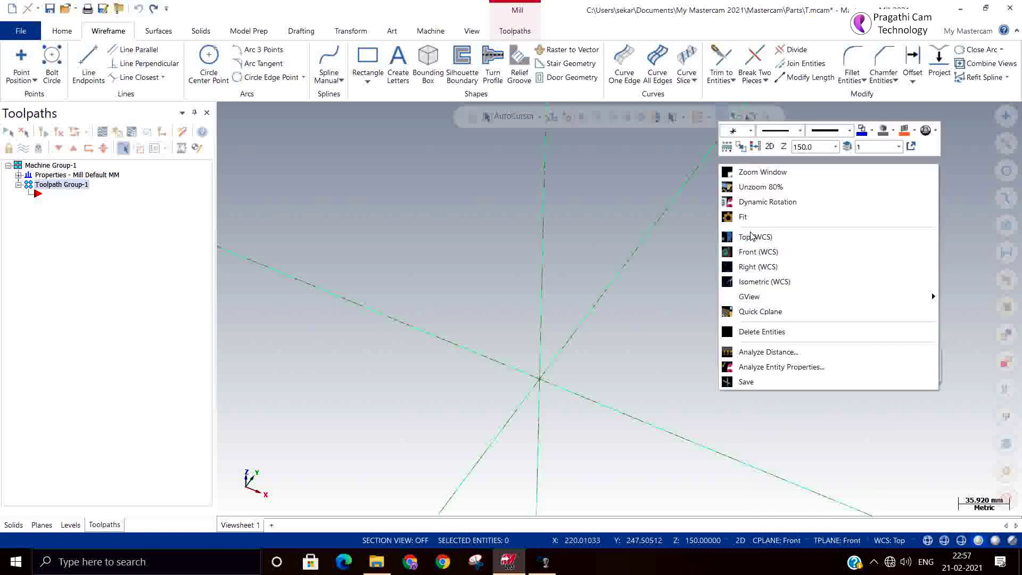
left_click(759, 253)
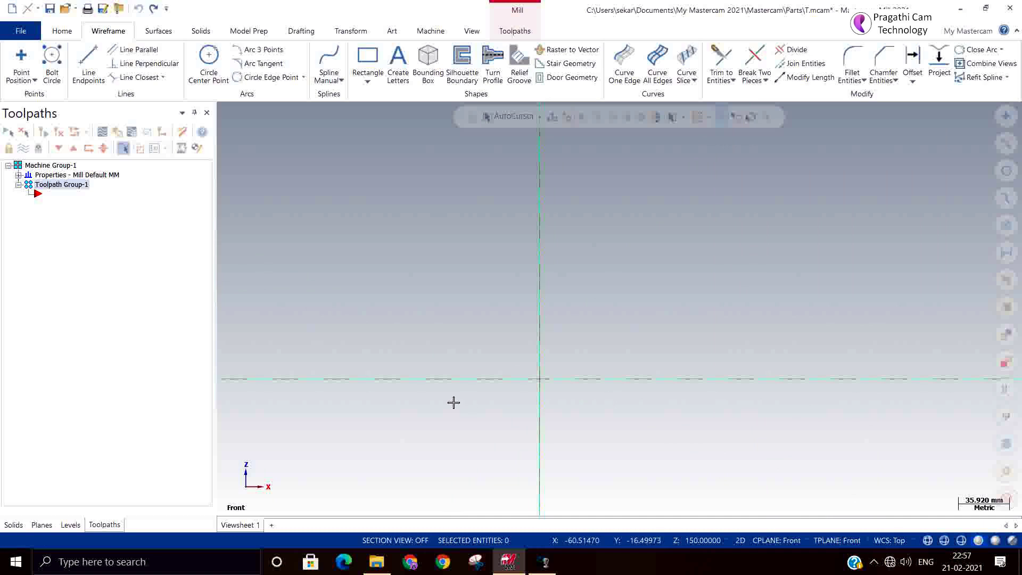
Step: Draw a four-point manual spline at Z 150 from X0 Y0, waving above the positive X axis to about X 204
left_click(329, 58)
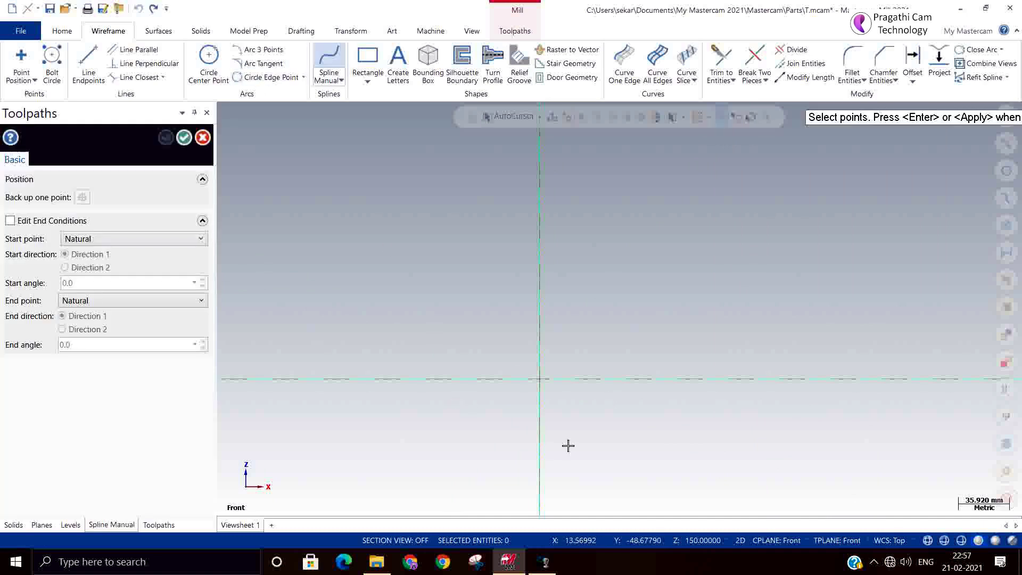
left_click(544, 381)
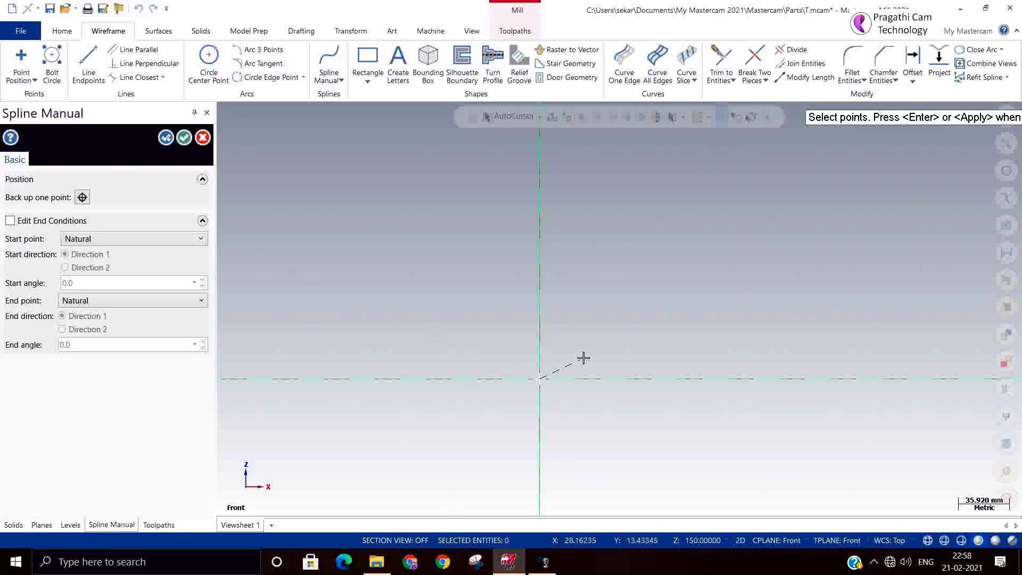
left_click(613, 354)
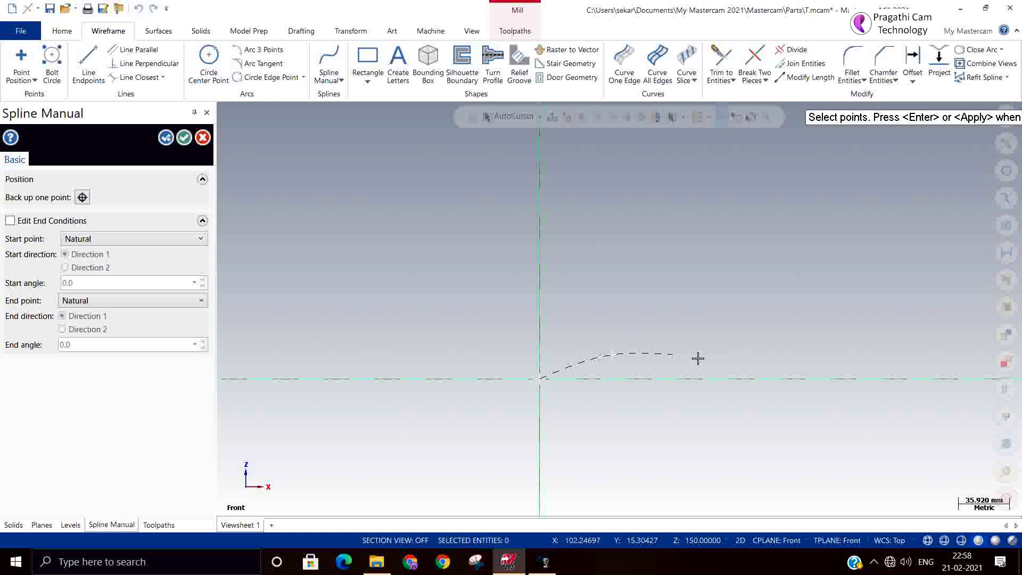
left_click(748, 354)
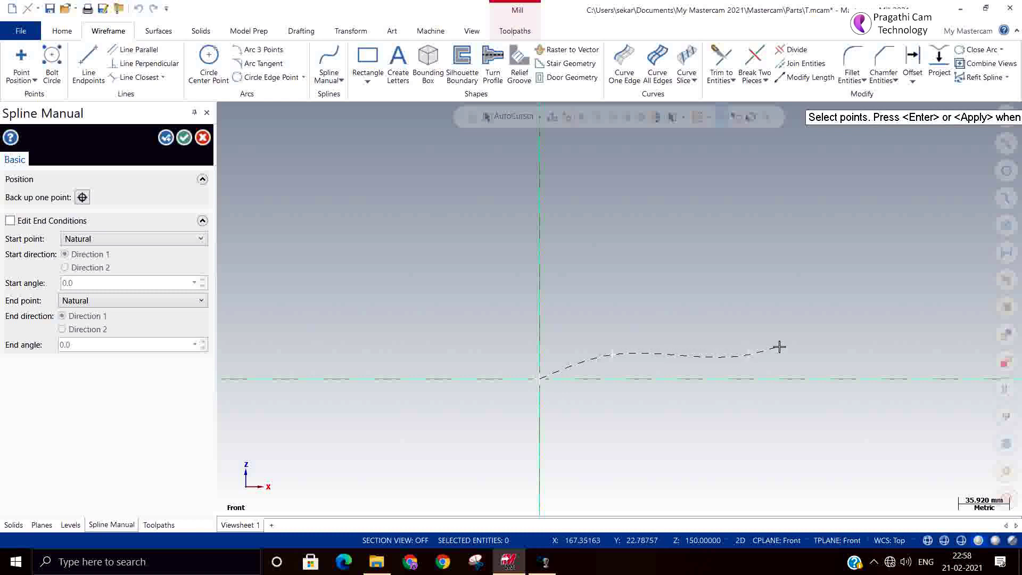
left_click(829, 343)
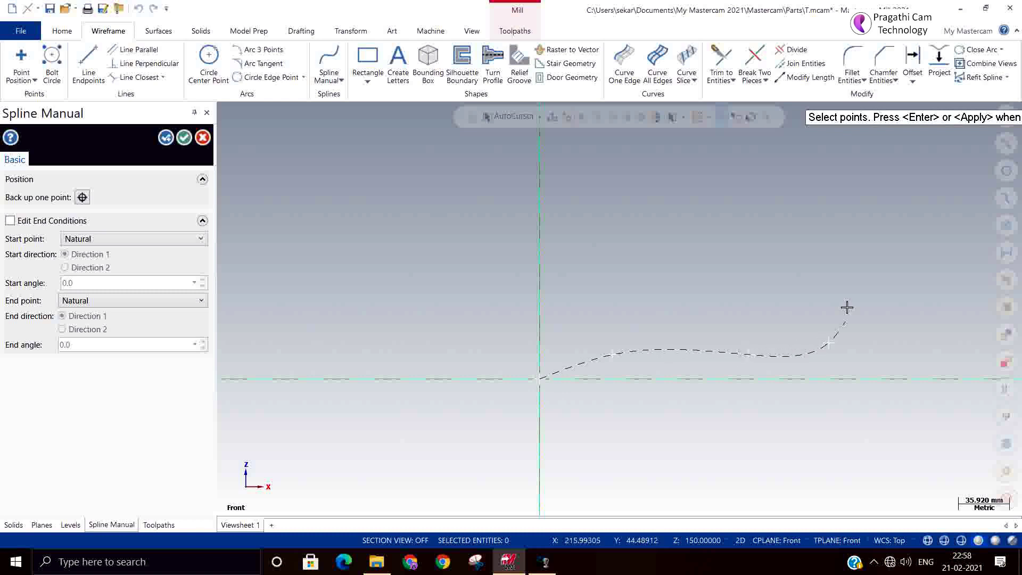
left_click(184, 137)
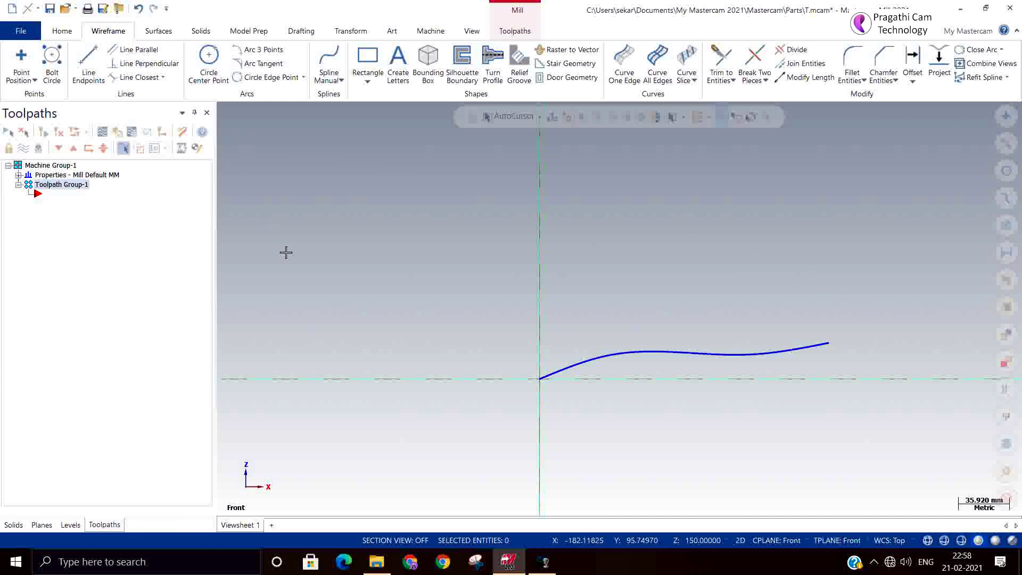
Step: Set the construction depth to Z 0 and draw a nearly straight manual spline from just above the origin along the positive X axis
left_click(702, 541)
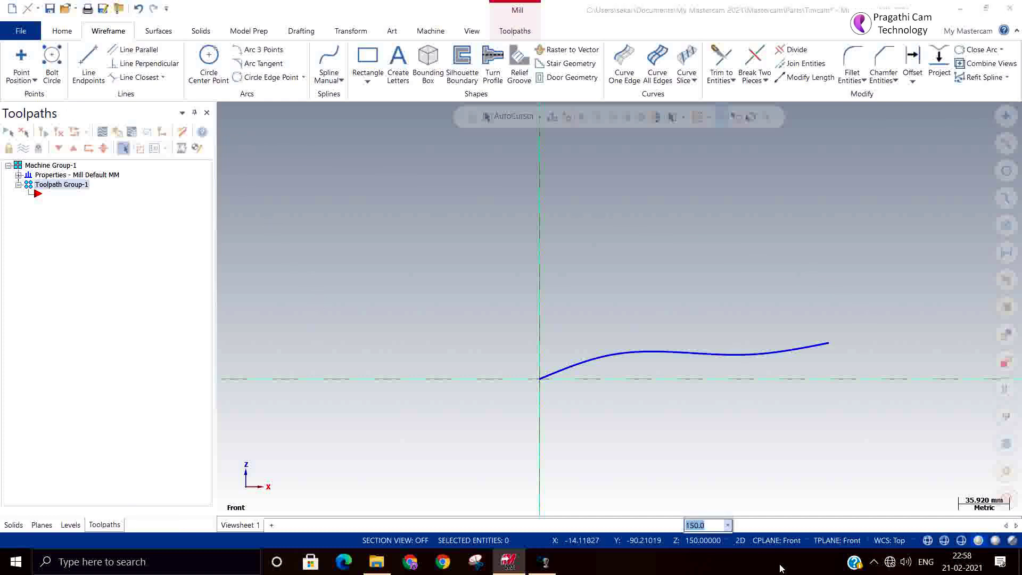
key("Return")
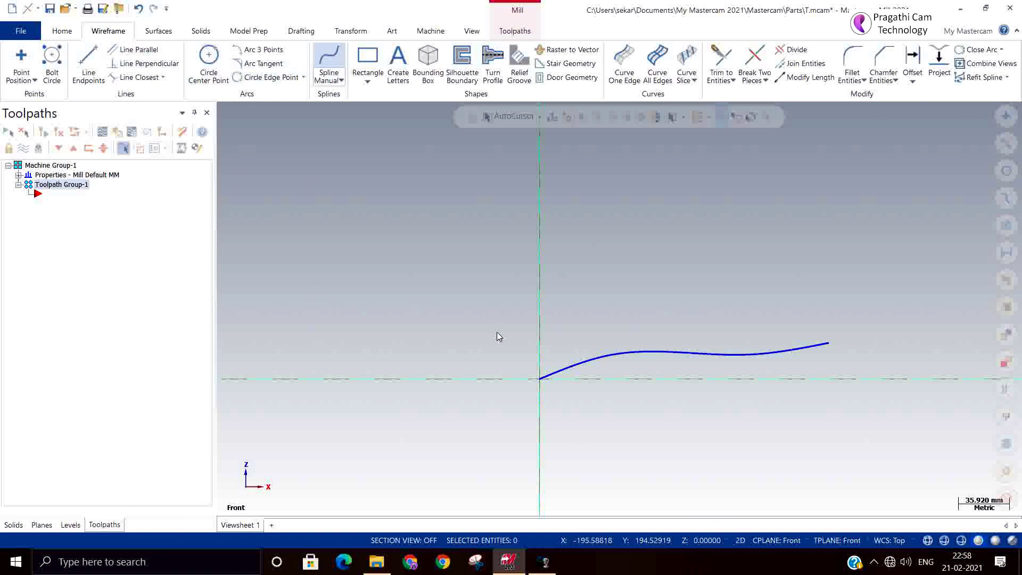
left_click(537, 362)
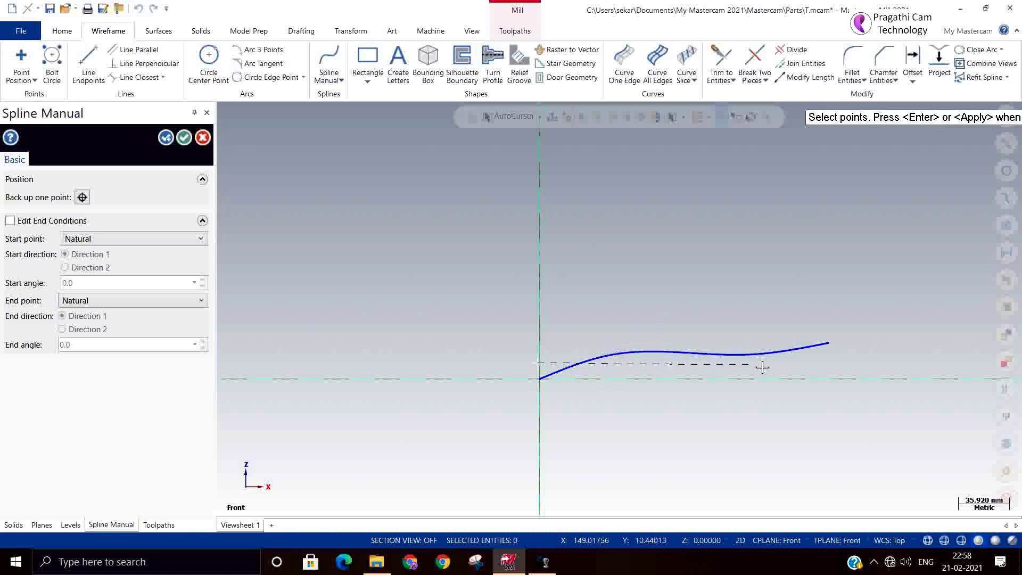
left_click(830, 373)
key("Return")
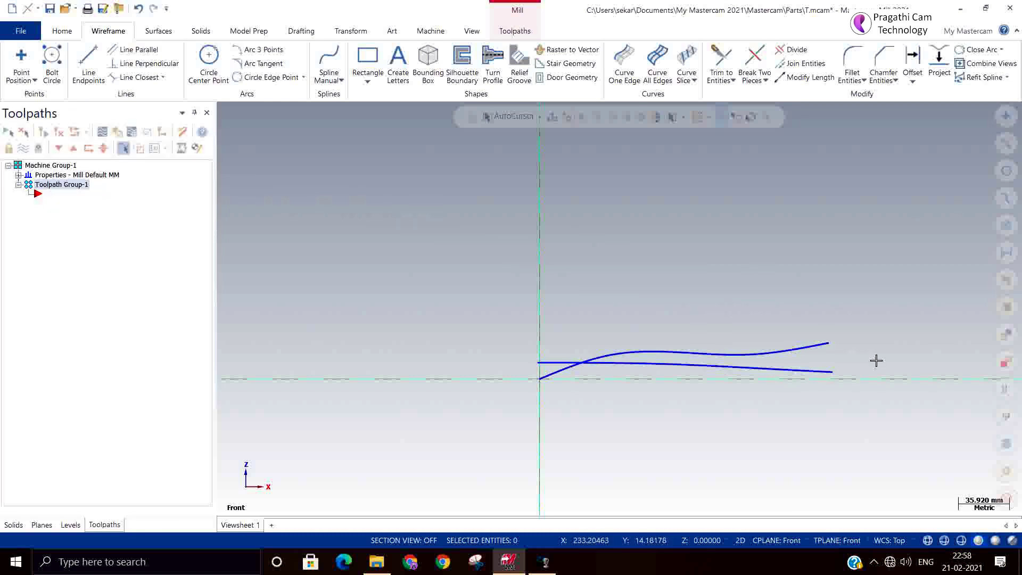
Step: Show both splines in isometric view and set the construction and tool planes to Top
middle_click_drag(873, 360, 824, 424)
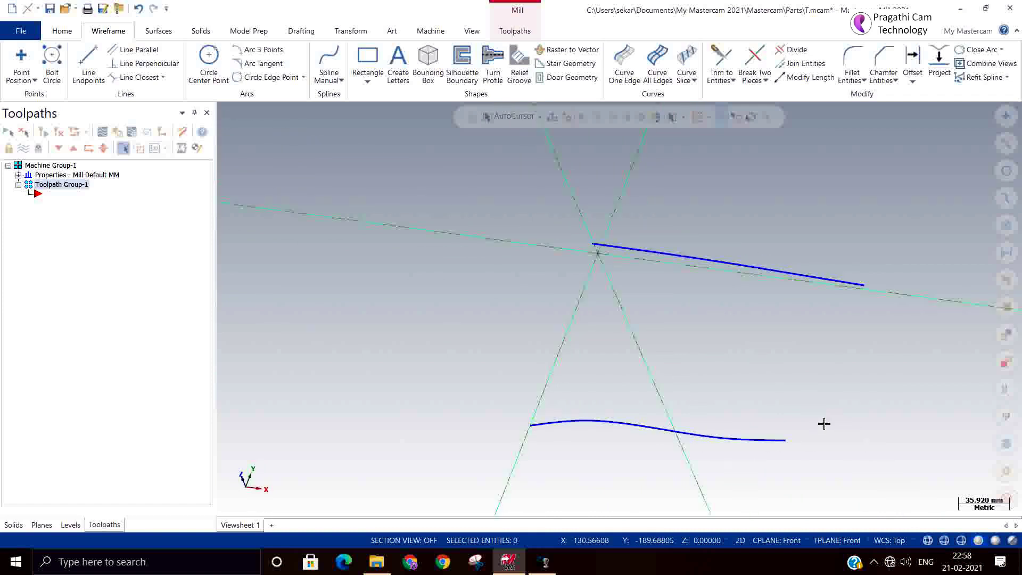
right_click(915, 386)
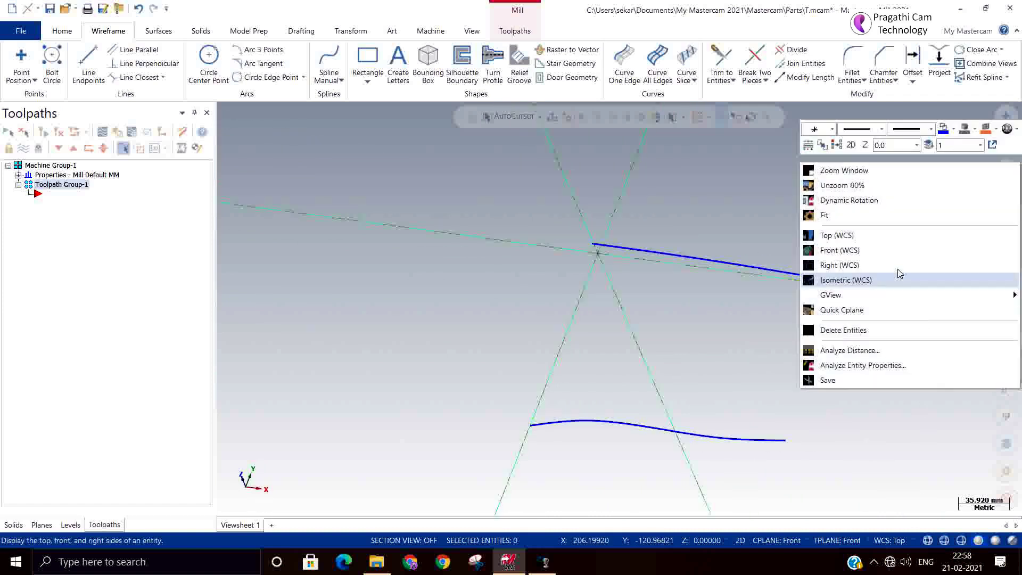
left_click(874, 282)
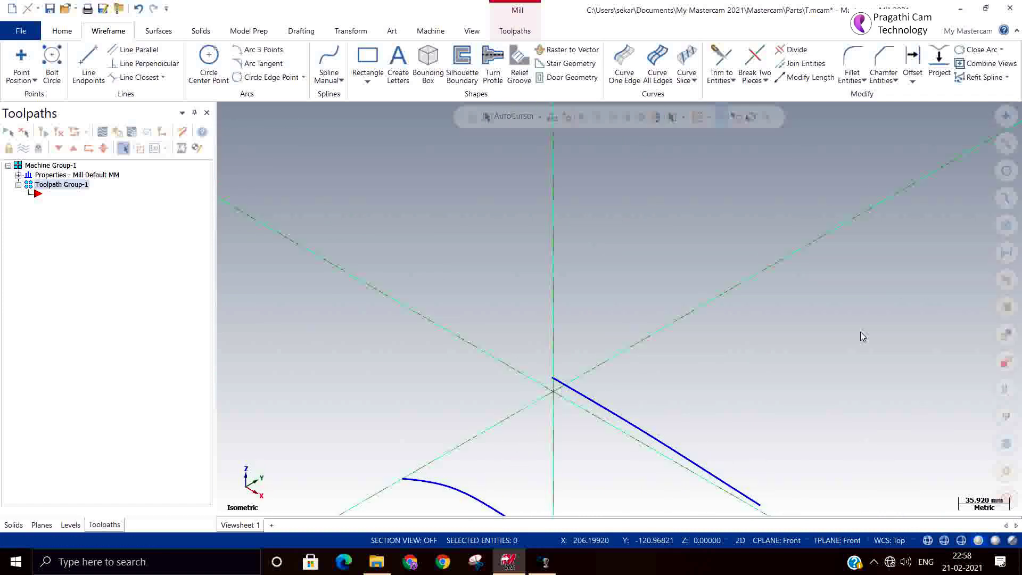
left_click(773, 540)
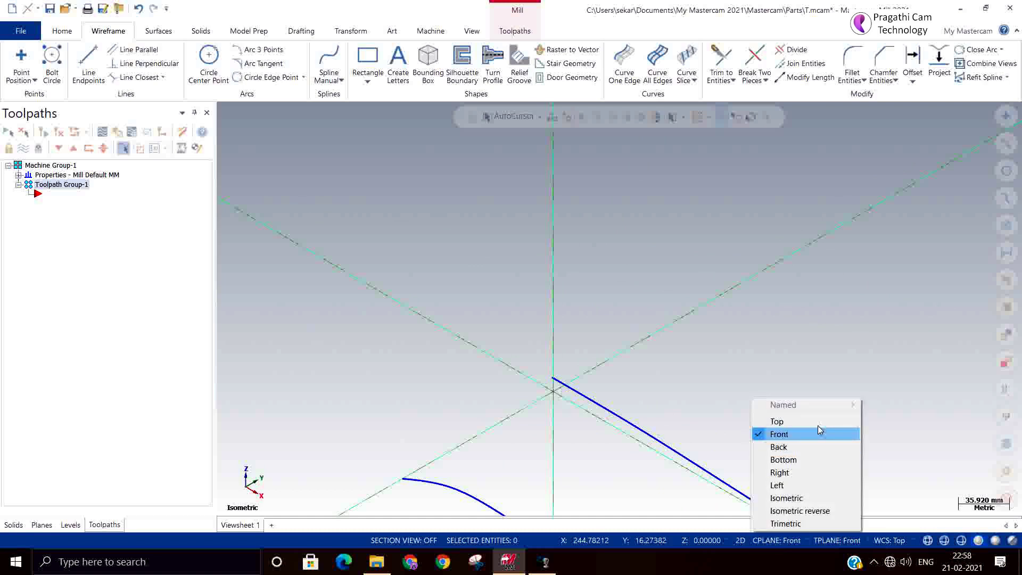
left_click(816, 419)
scroll(800, 271, "down", 3)
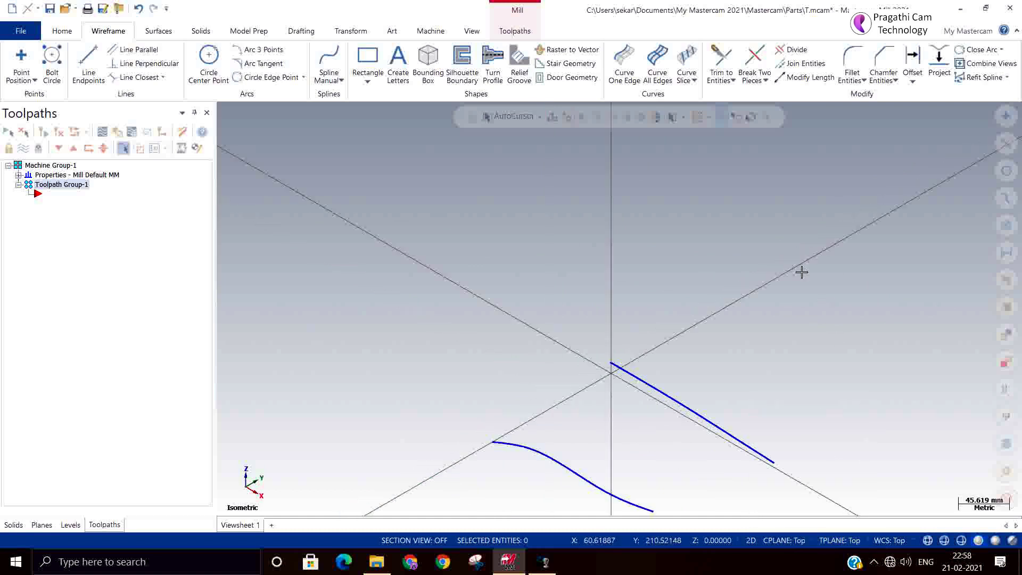
Step: Create a lofted surface between the starts of the wavy and the nearly straight spline, and delete that surface
left_click(155, 31)
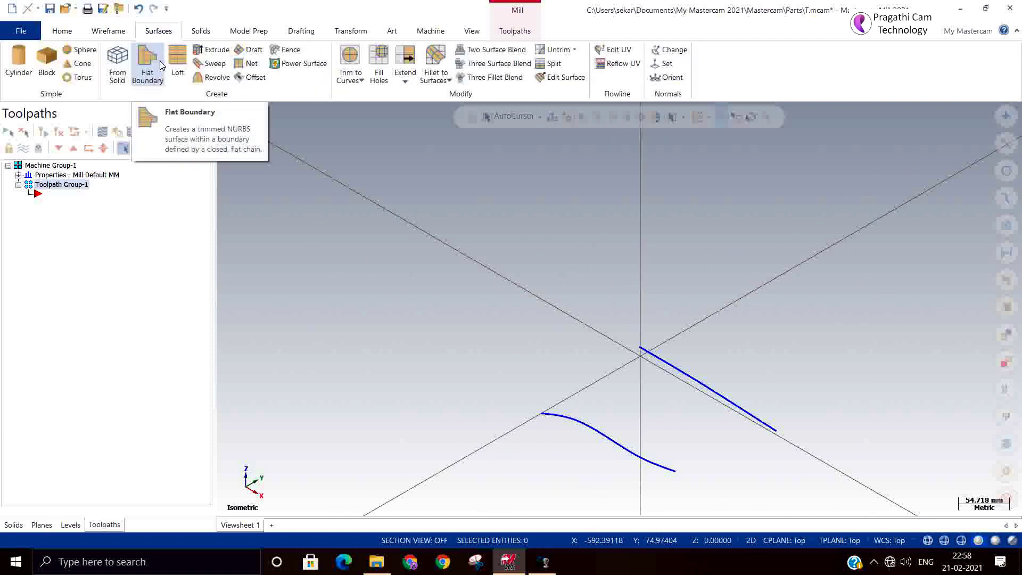
left_click(180, 60)
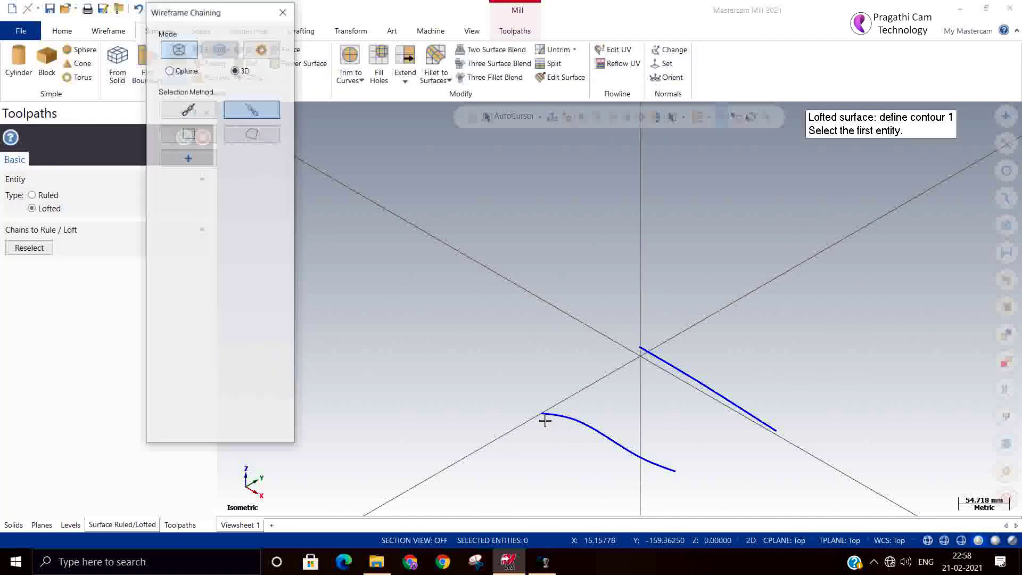
left_click(546, 416)
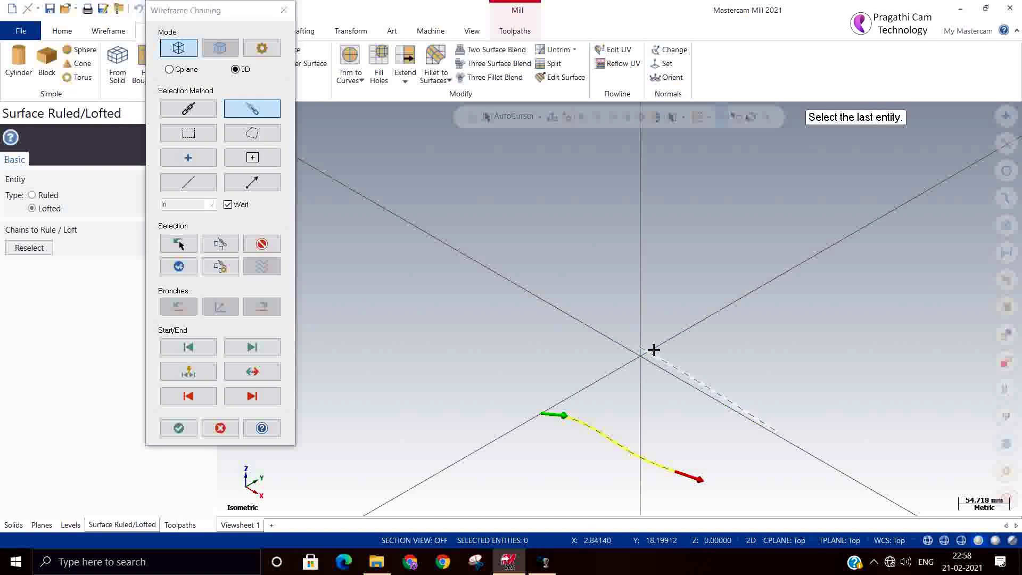
left_click(635, 355)
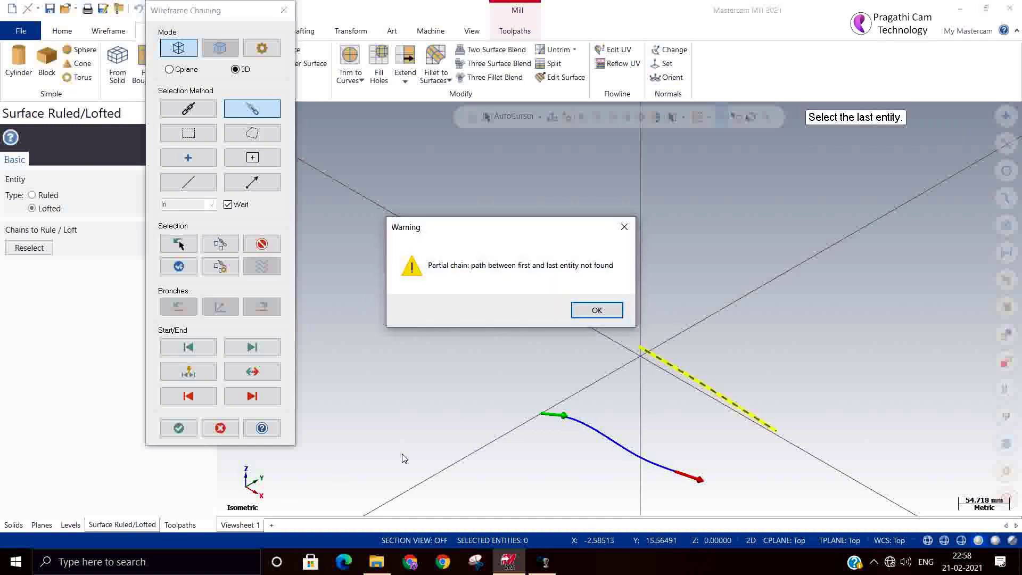
left_click(595, 310)
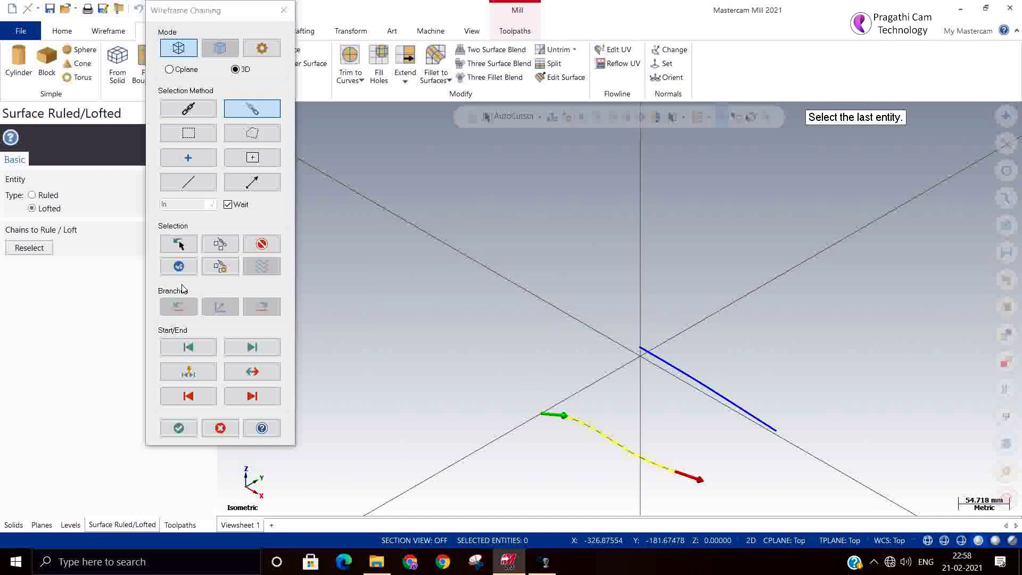
left_click(650, 351)
left_click(176, 428)
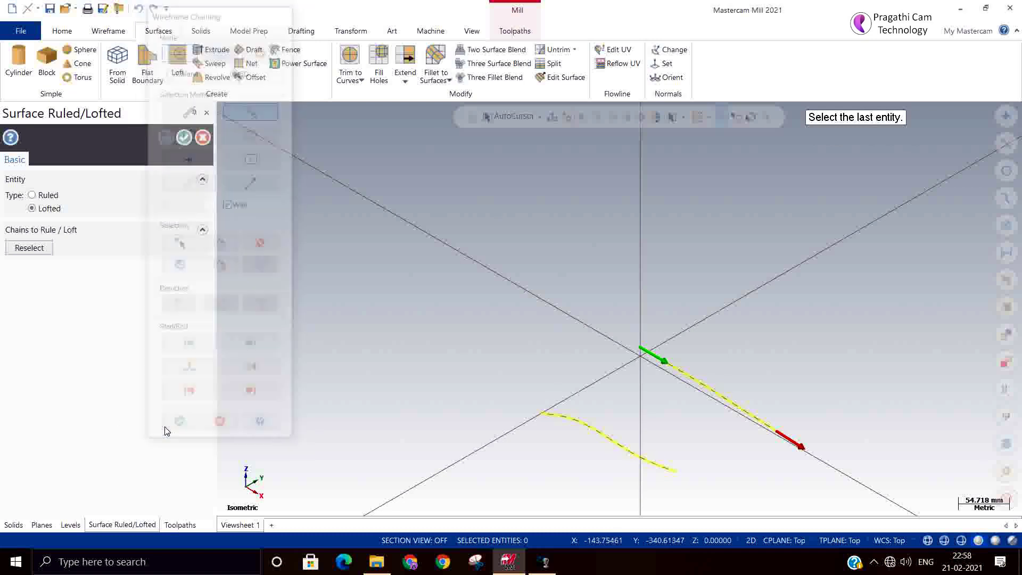
middle_click_drag(450, 454, 590, 437)
left_click(184, 138)
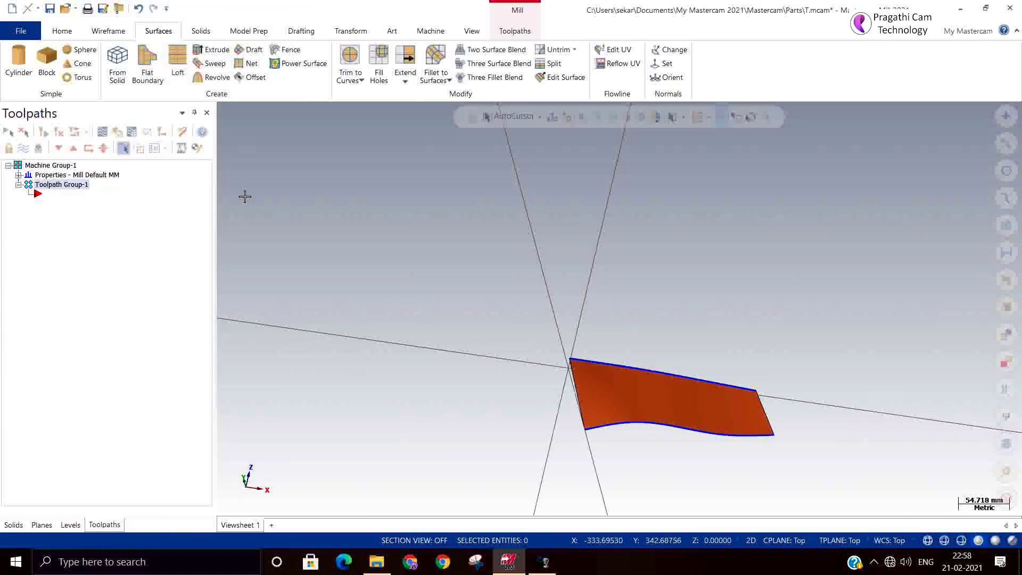
left_click(658, 404)
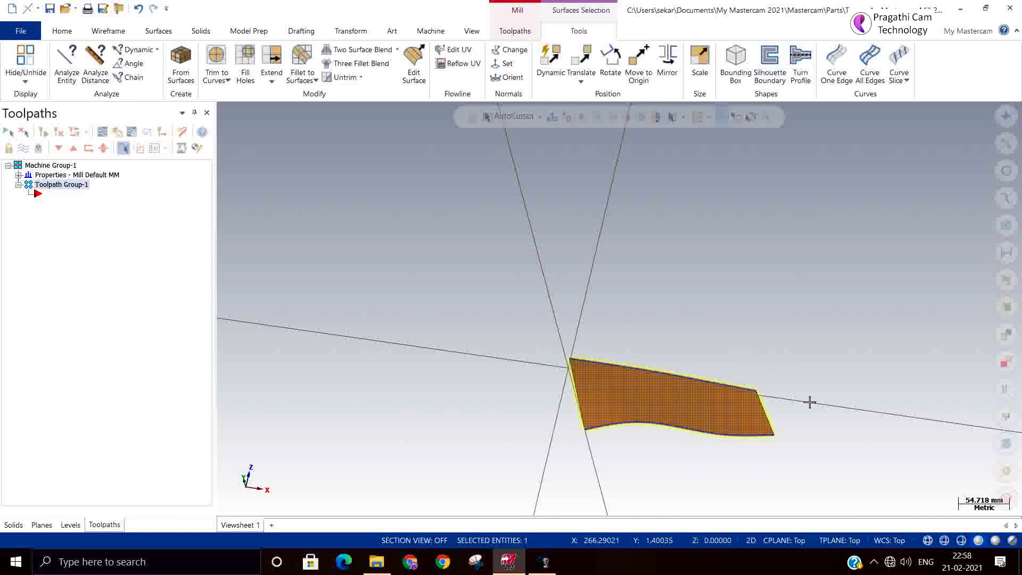
key("Delete")
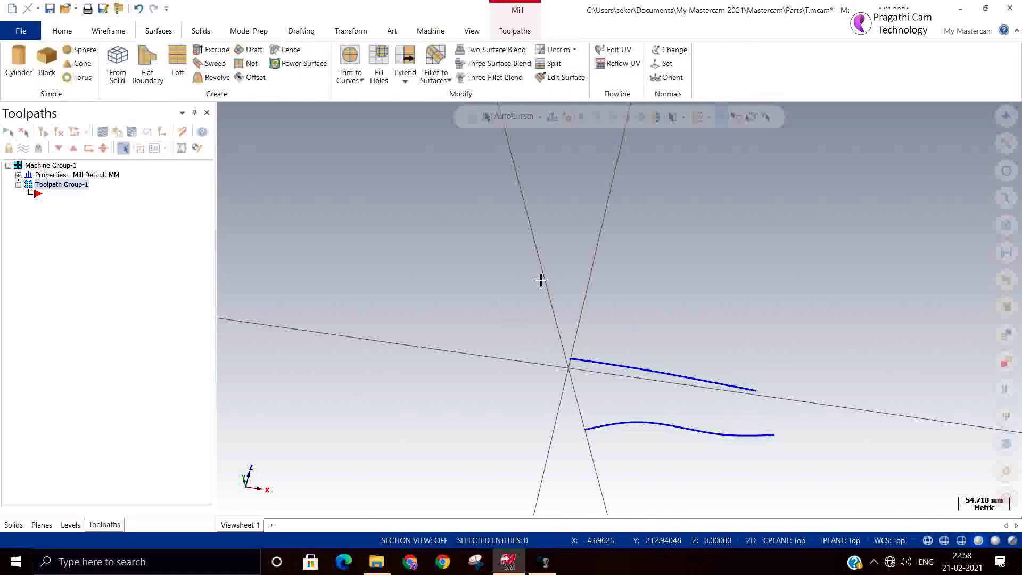
Step: Start a Lofted toolpath and chain the wavy spline and the nearly straight spline from their starts as its two contours
right_click(542, 278)
left_click(621, 397)
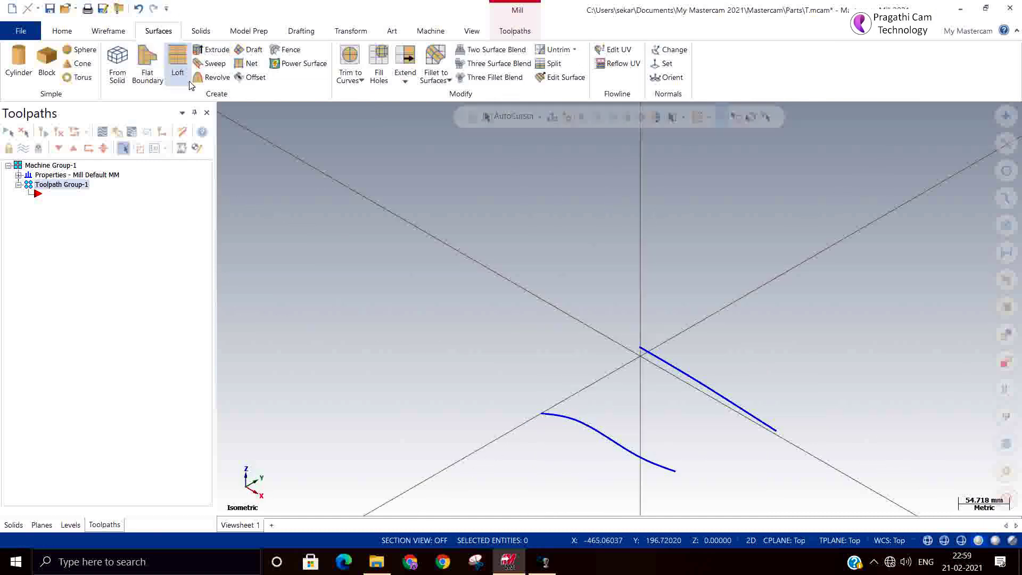
left_click(110, 32)
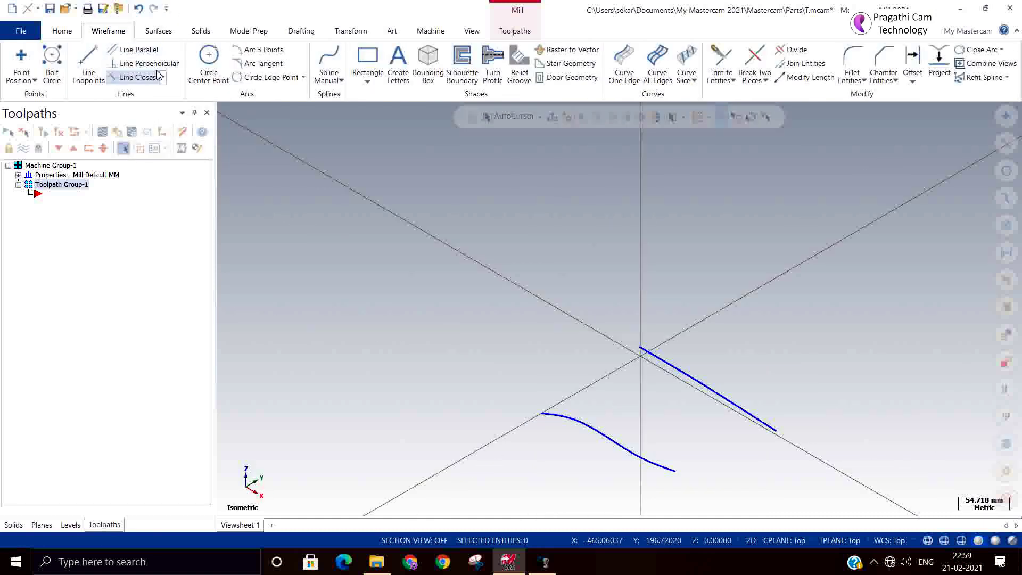
left_click(514, 31)
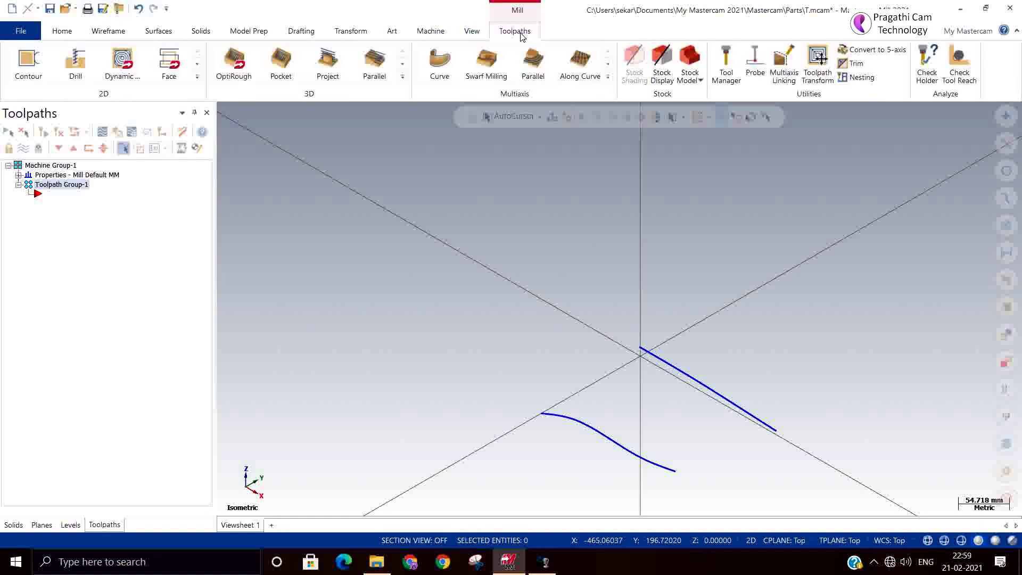
left_click(197, 77)
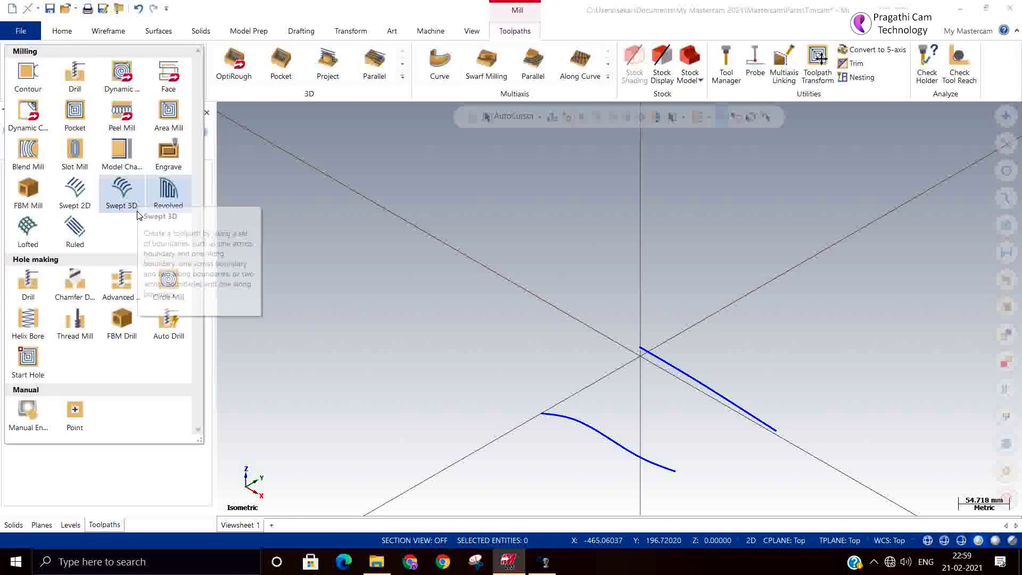
left_click(26, 227)
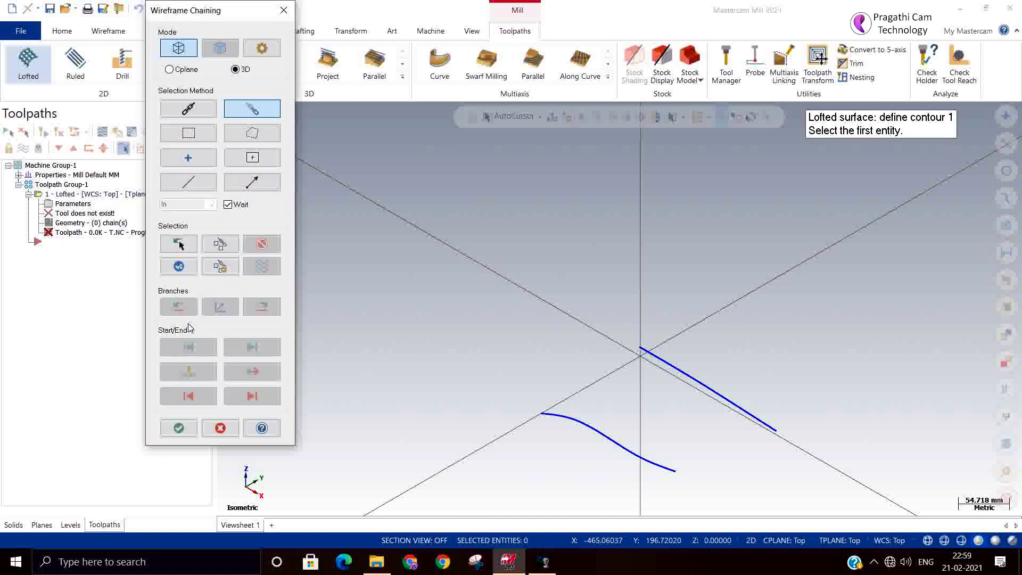
left_click(550, 411)
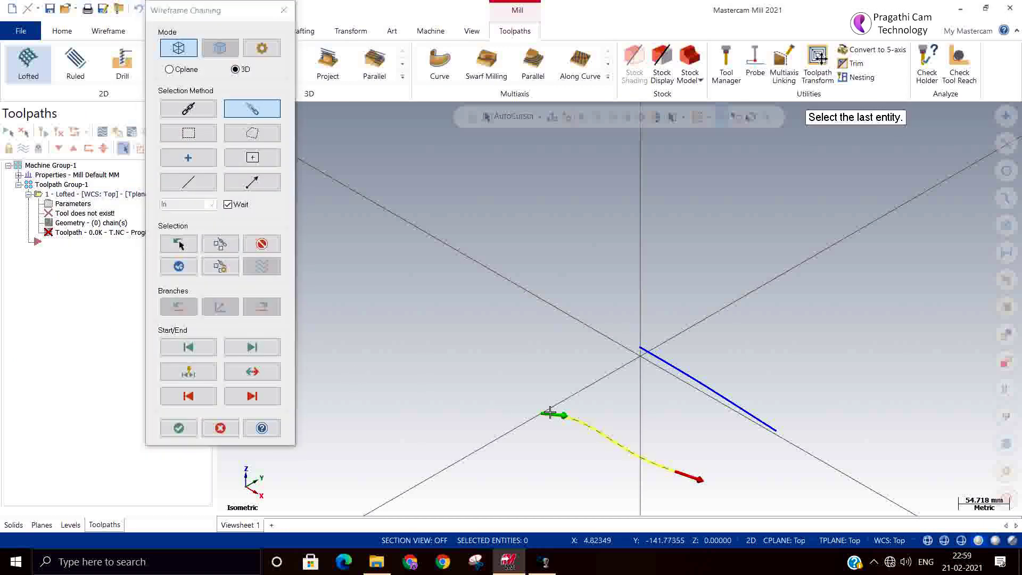
left_click(646, 350)
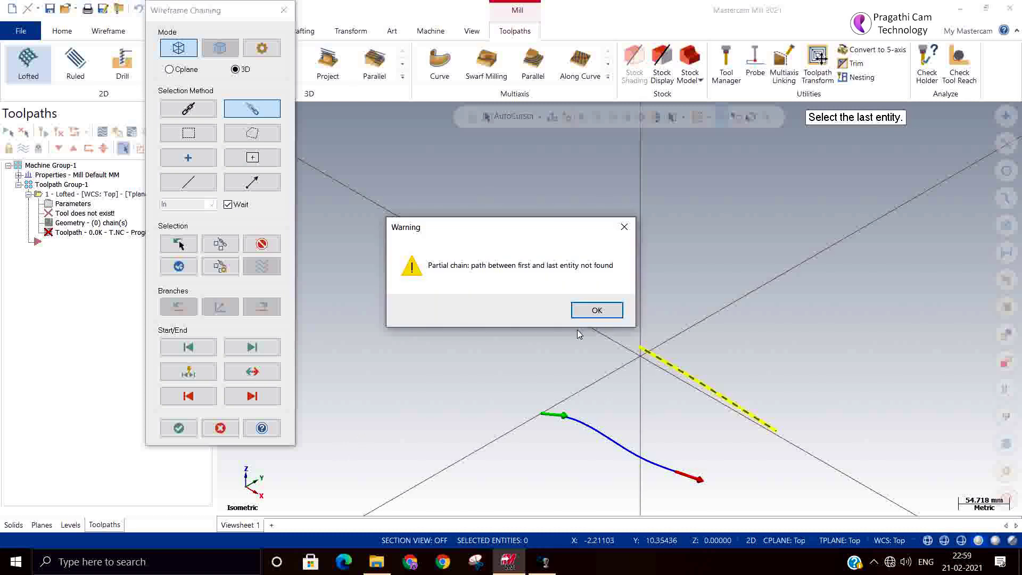
left_click(605, 311)
left_click(178, 267)
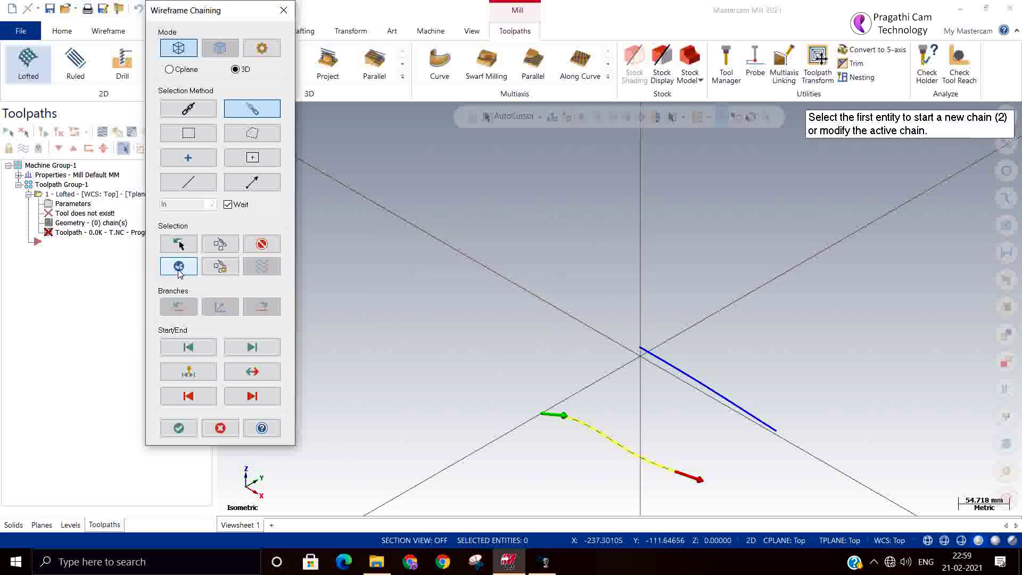
left_click(645, 353)
left_click(180, 432)
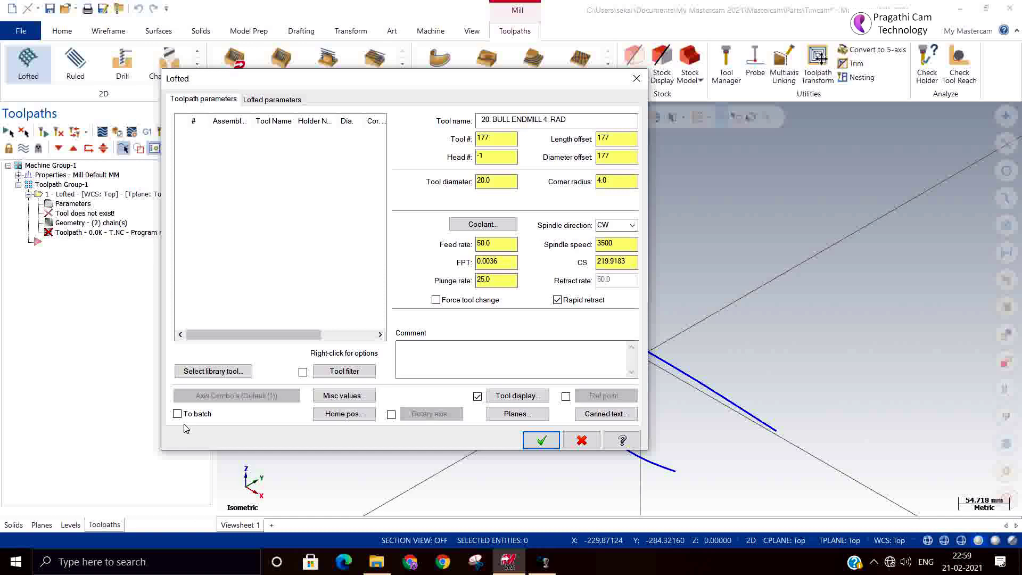
Step: Choose the 8 mm ball-nose end mill from the Mill_mm tool library for the lofted toolpath
left_click(223, 372)
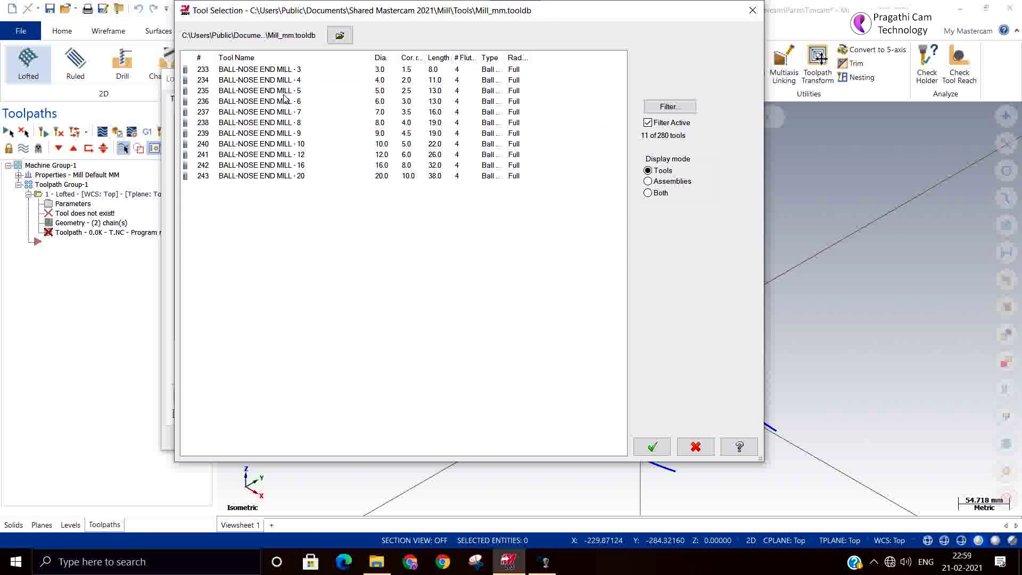
left_click(276, 124)
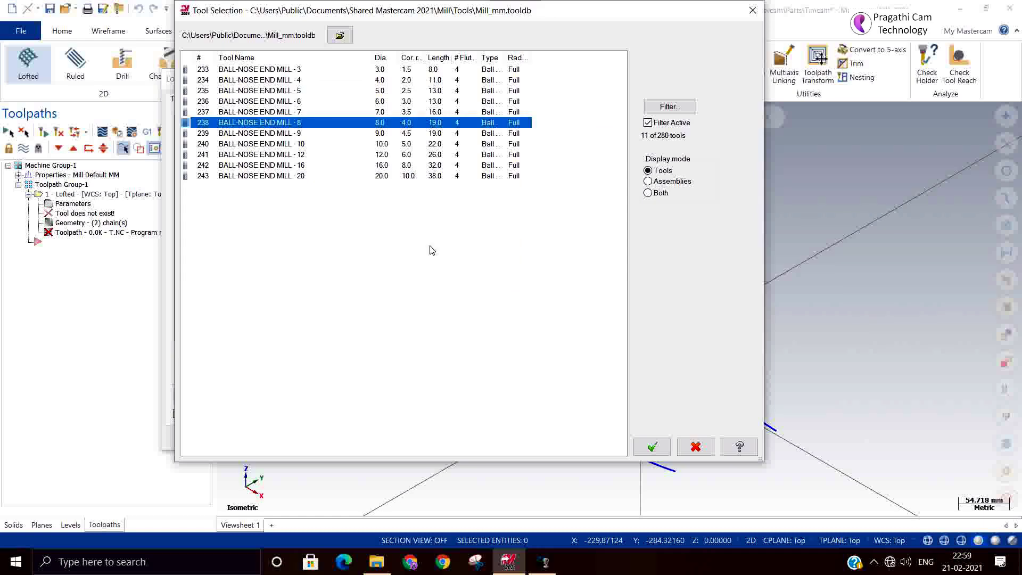
left_click(652, 446)
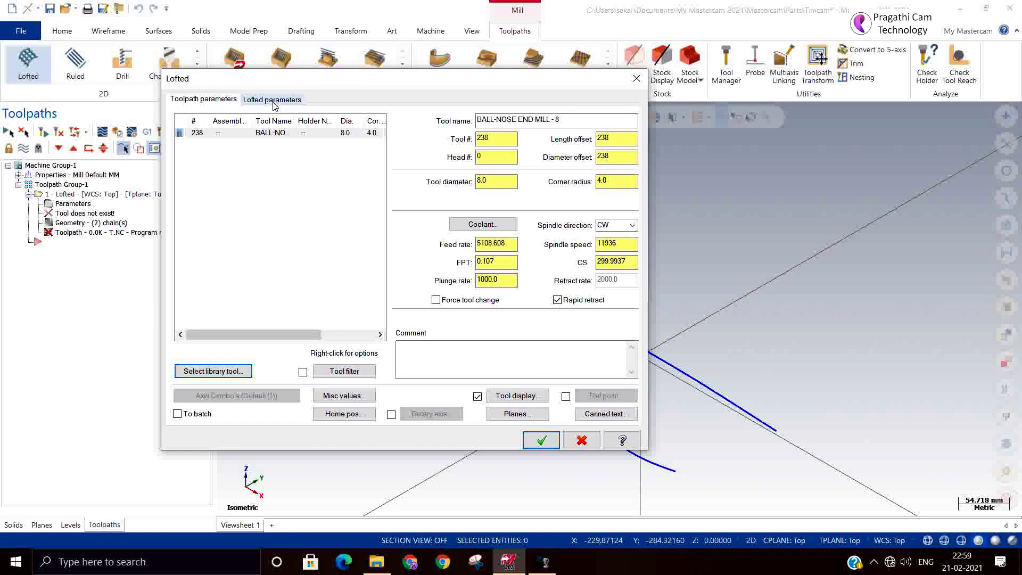
Step: Set the tool's cutting speed to 175, plunge rate to 500 and tool number to 1
double_click(628, 263)
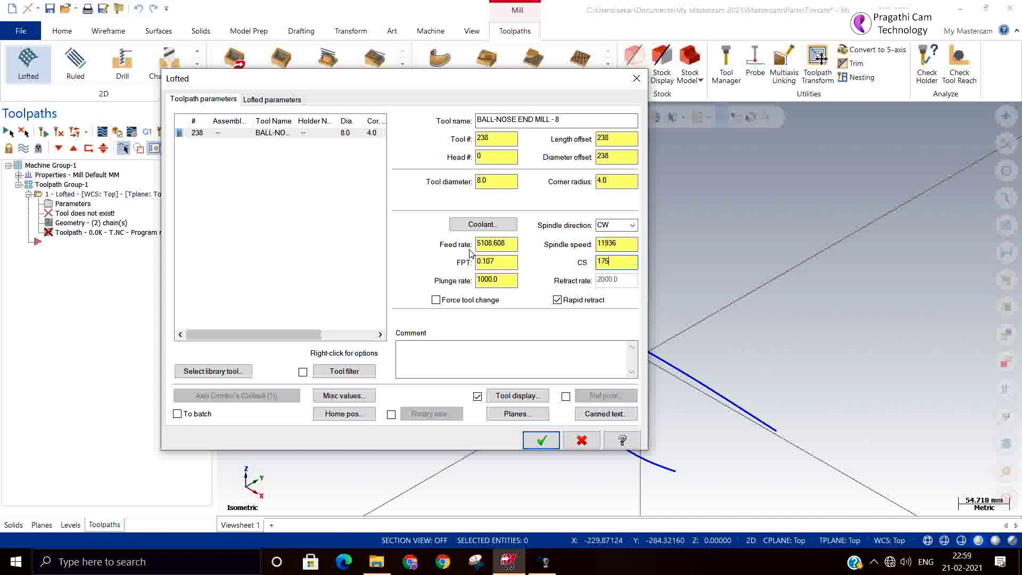
left_click(504, 261)
double_click(502, 279)
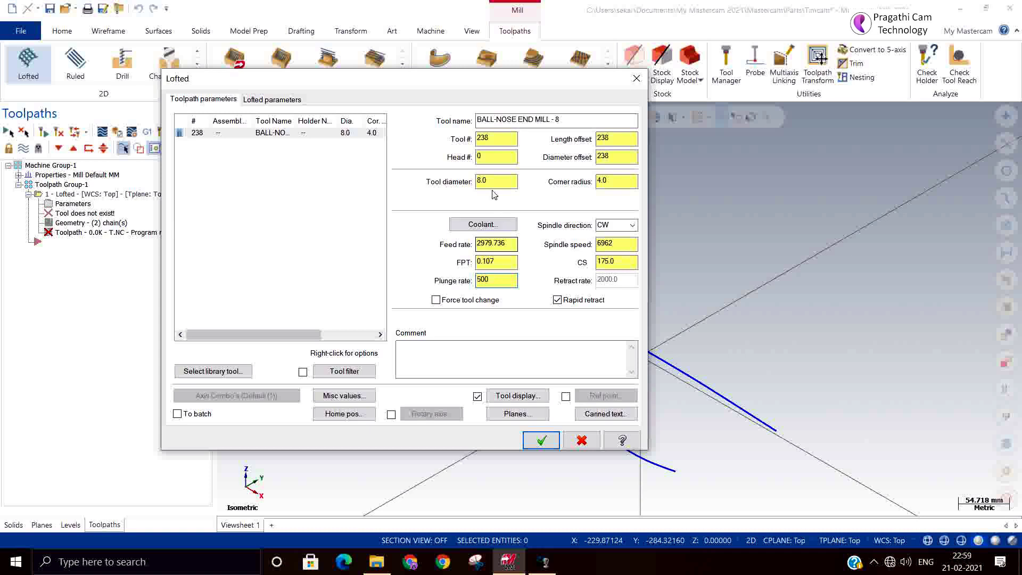
left_click_drag(501, 137, 397, 136)
type("1")
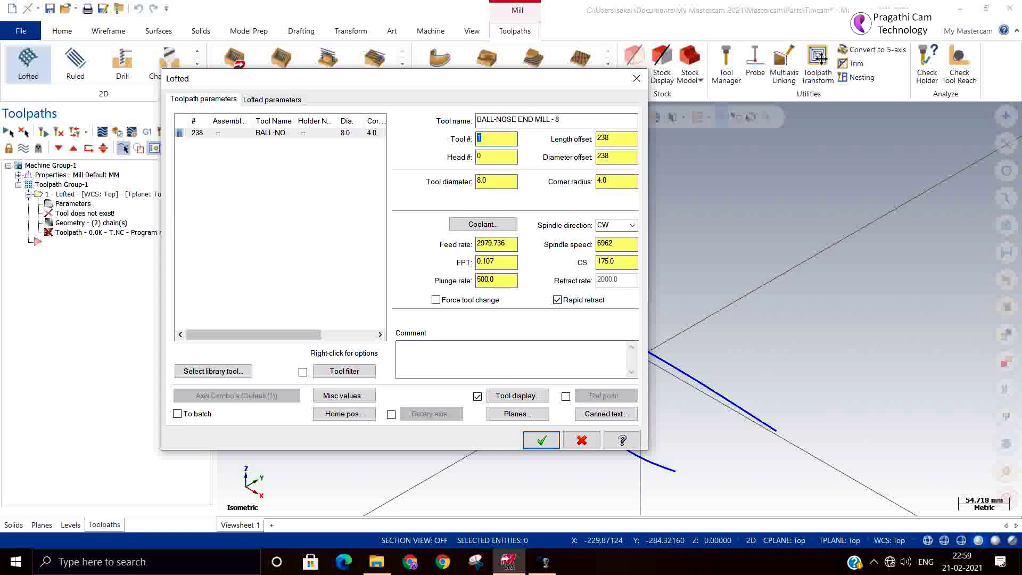
Step: Set both the along cut distance and the across cut distance of the lofted toolpath to 0.5
left_click(272, 101)
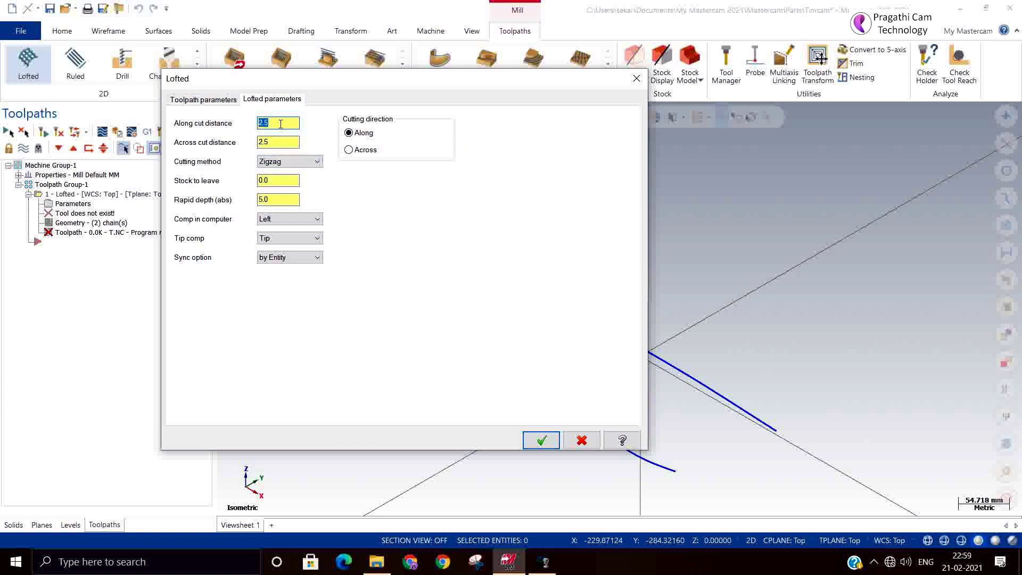
key("BackSpace")
type(".5")
key("Tab")
key("BackSpace")
Step: Set the rapid depth to 50, turn computer compensation off and generate the lofted toolpath
left_click(274, 162)
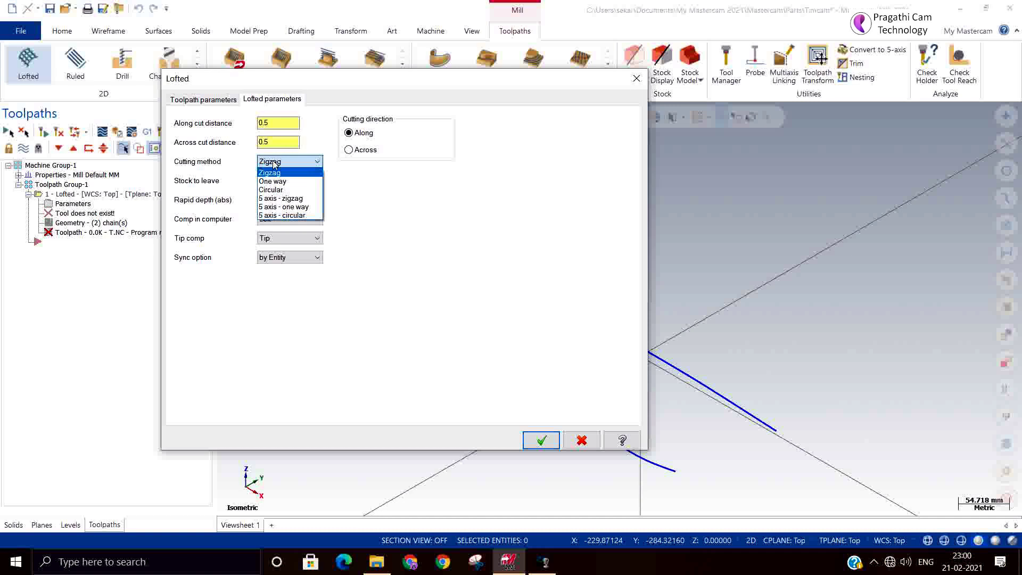
left_click(274, 163)
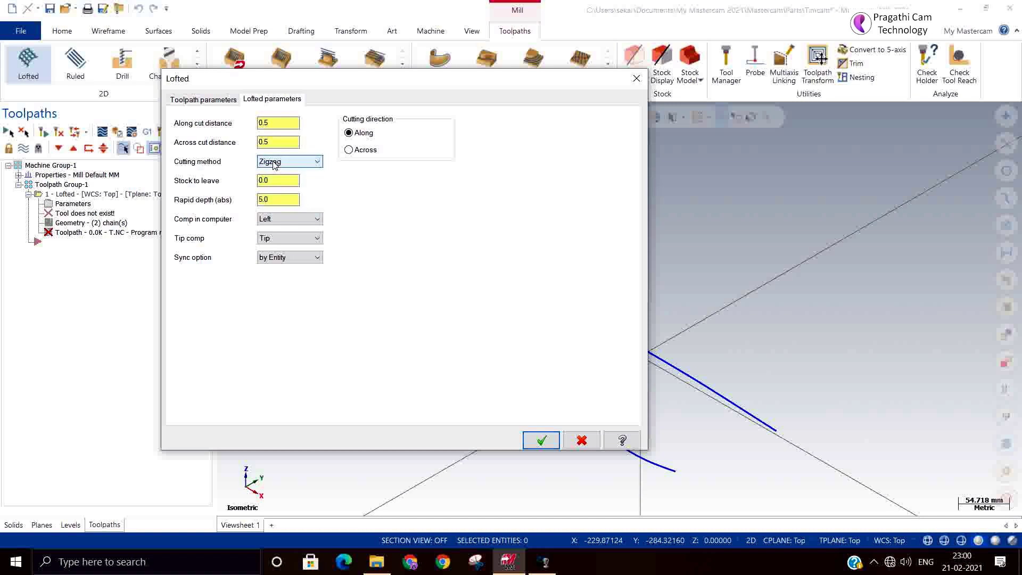
key("Tab")
key("Tab")
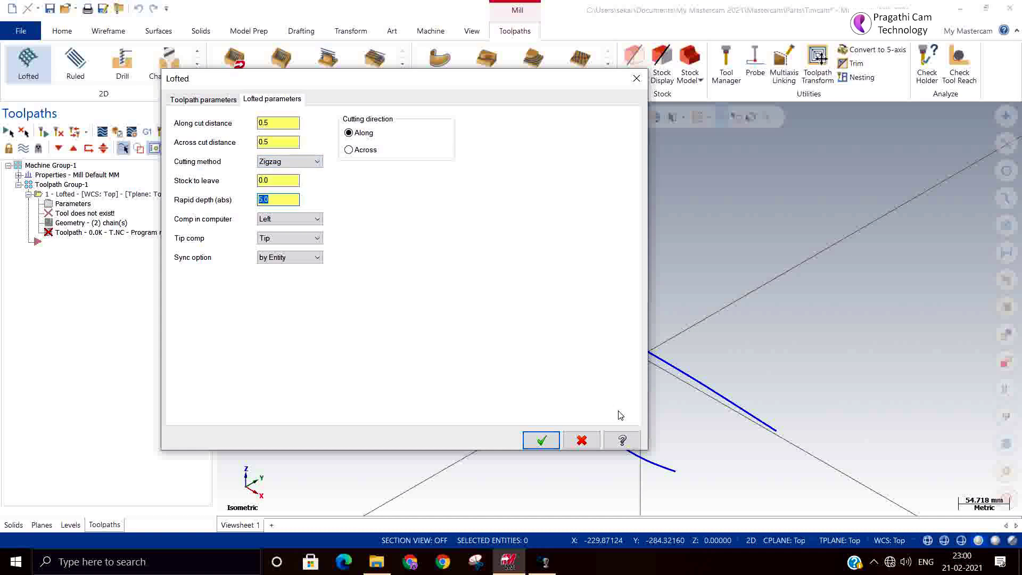
type("5")
left_click(292, 224)
left_click(286, 234)
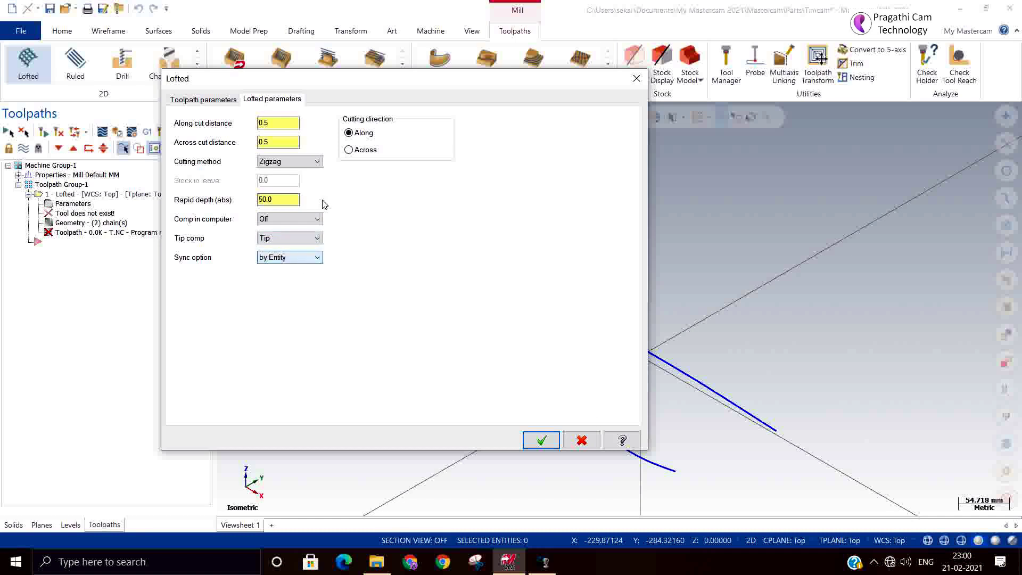
left_click(534, 444)
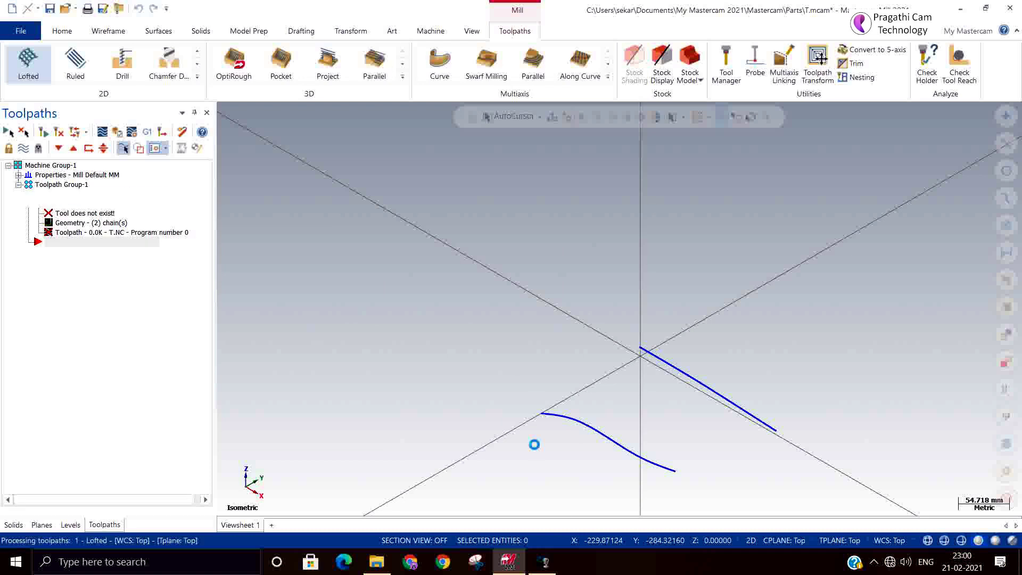
Step: Change the lofted toolpath's cutting direction to Across and regenerate the operation
scroll(535, 444, "up", 1)
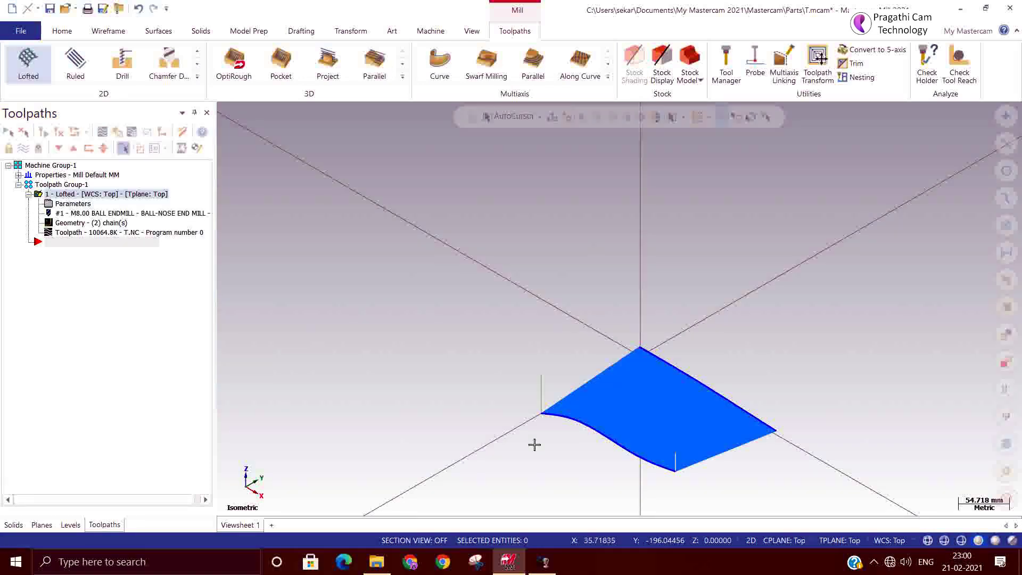
scroll(543, 419, "up", 6)
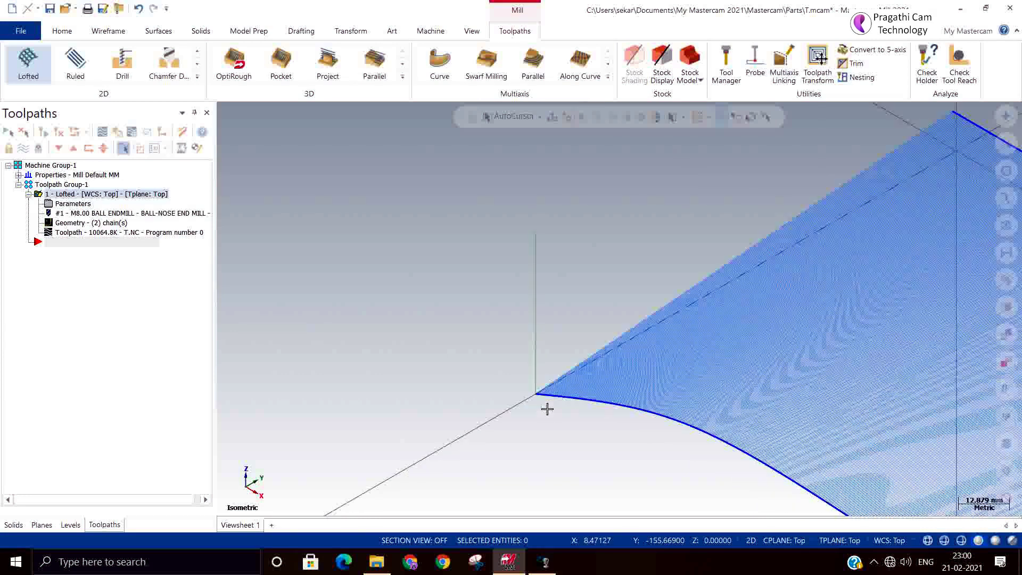
mouse_move(553, 396)
middle_mouse_down()
mouse_move(634, 379)
mouse_move(685, 380)
mouse_move(703, 415)
mouse_move(684, 394)
middle_mouse_up()
scroll(685, 380, "up", 2)
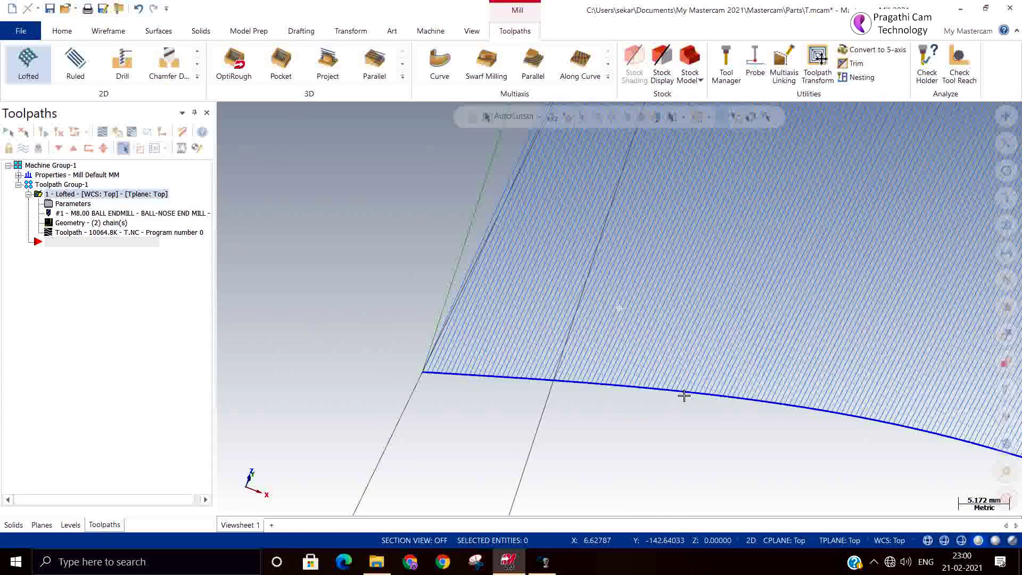
scroll(421, 383, "down", 2)
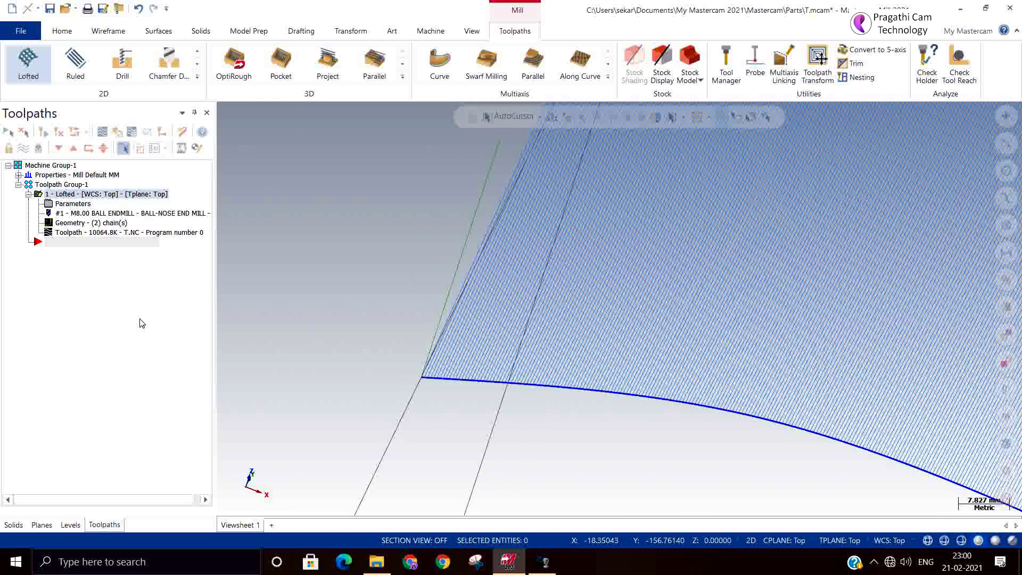
left_click(61, 205)
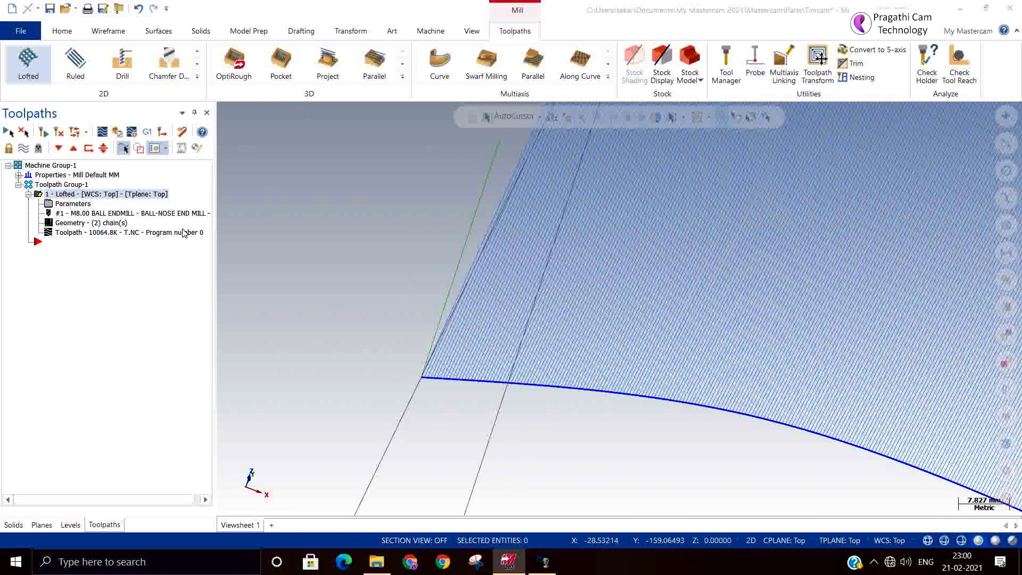
left_click(356, 151)
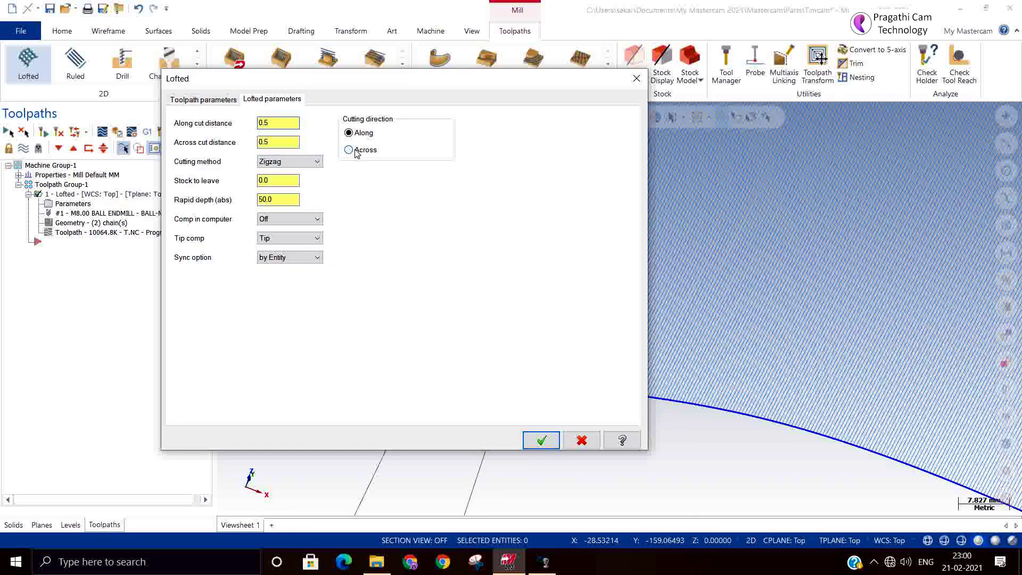
left_click(541, 439)
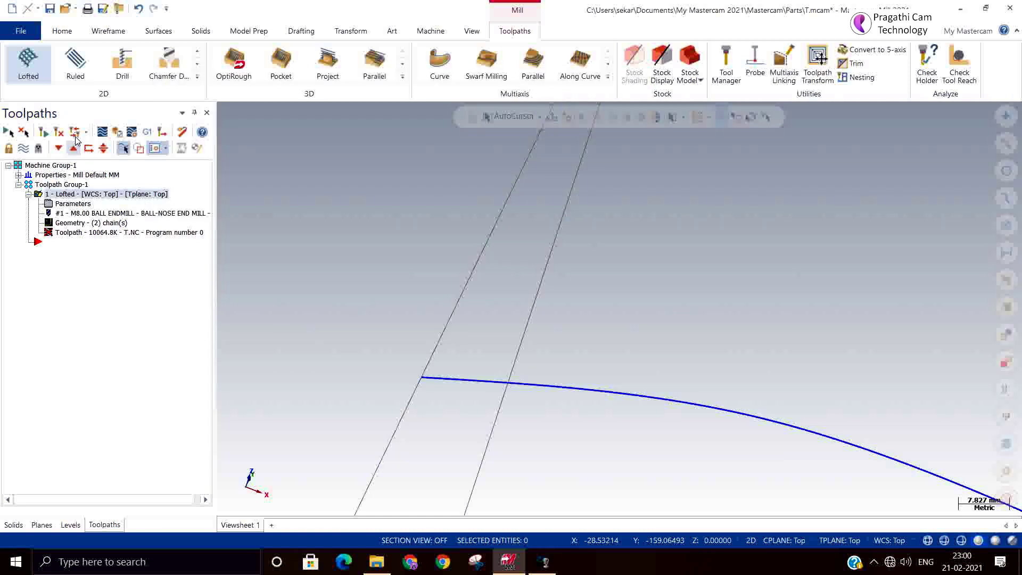
left_click(59, 133)
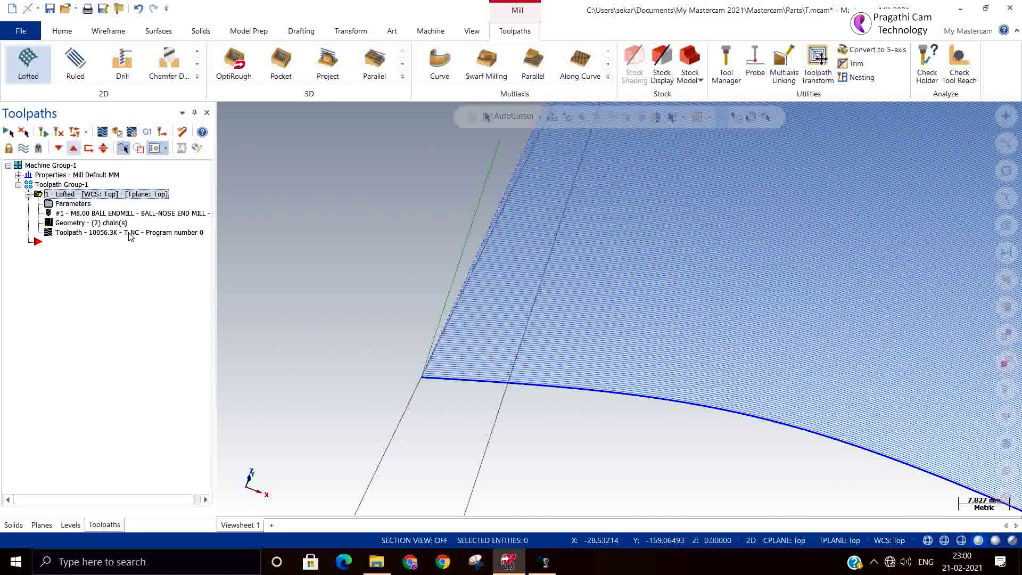
Step: Play the lofted operation's Backplot through to the end, inspect the tool motion and close it
scroll(459, 354, "down", 2)
scroll(456, 299, "down", 1)
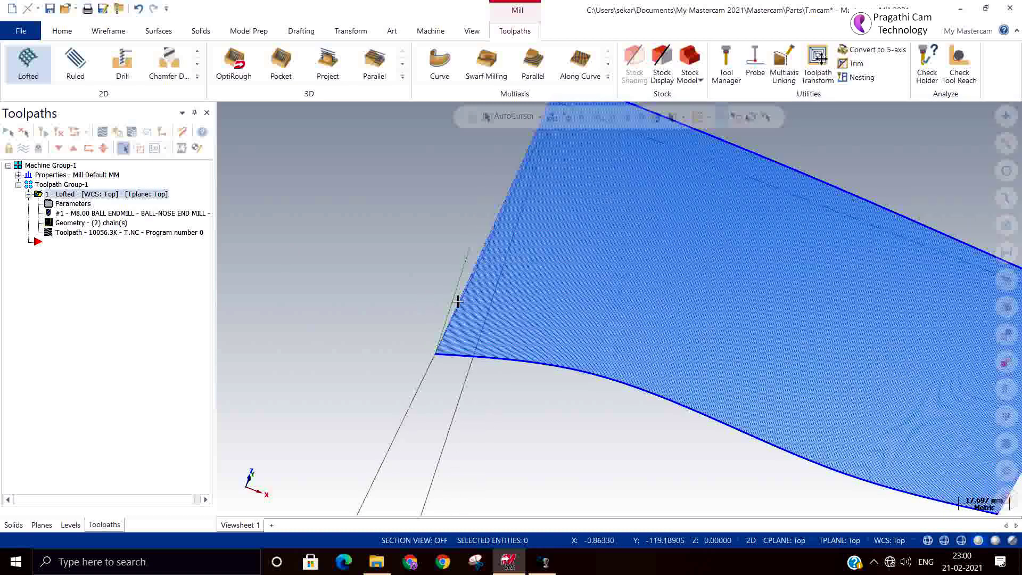
middle_click_drag(456, 298, 365, 242)
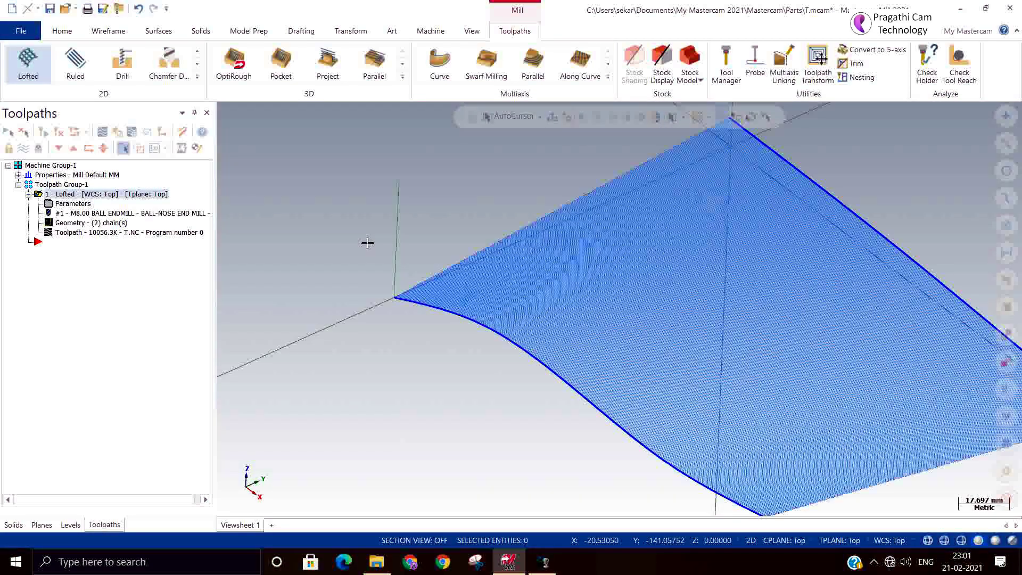
left_click(100, 132)
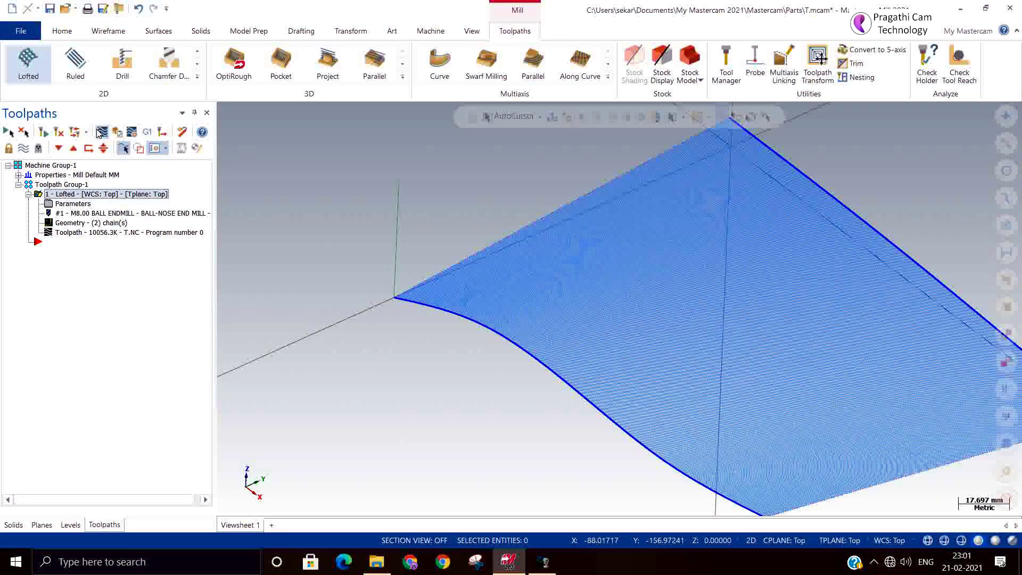
left_click(223, 110)
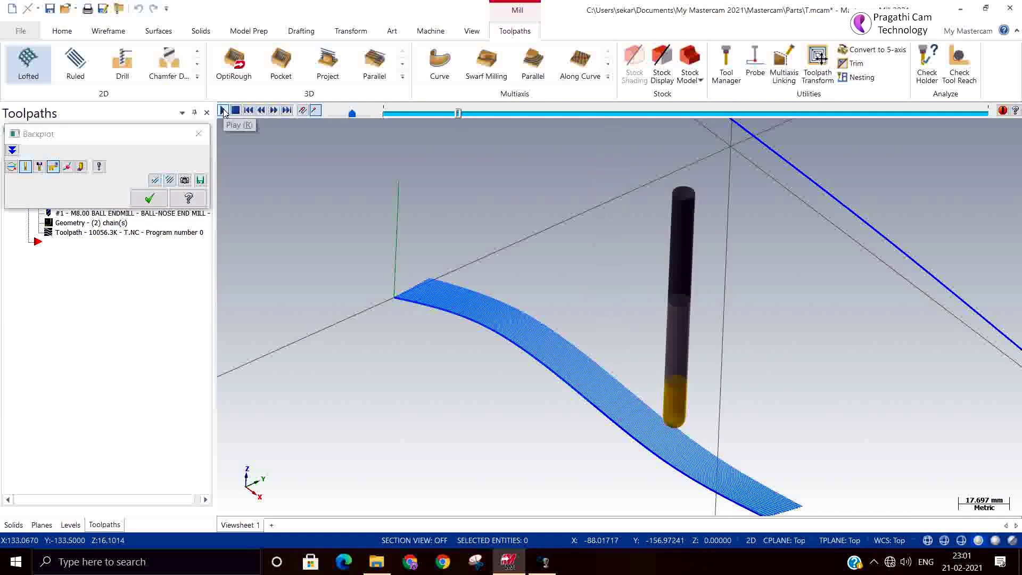
middle_click_drag(567, 192, 617, 179)
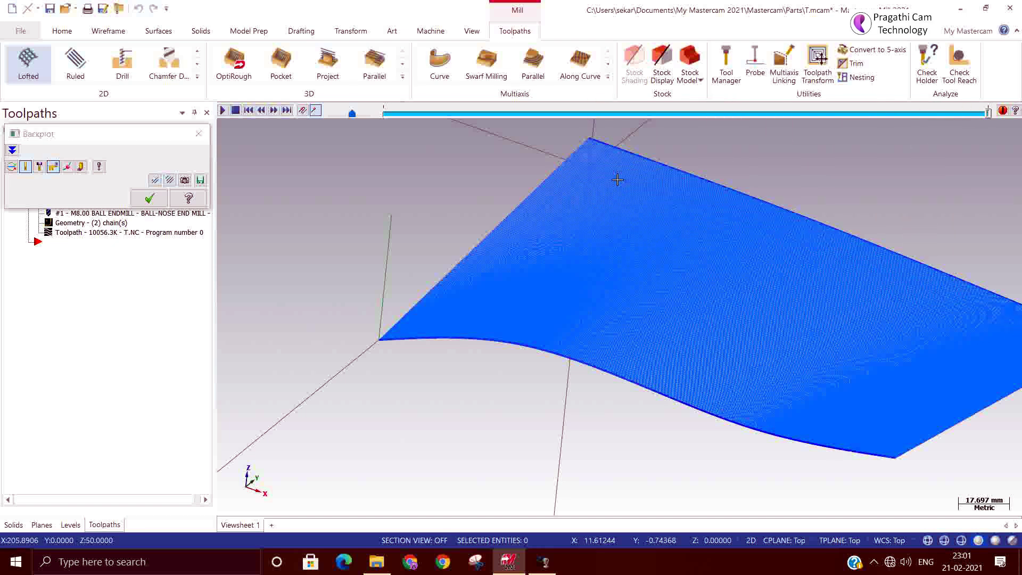
left_click(149, 199)
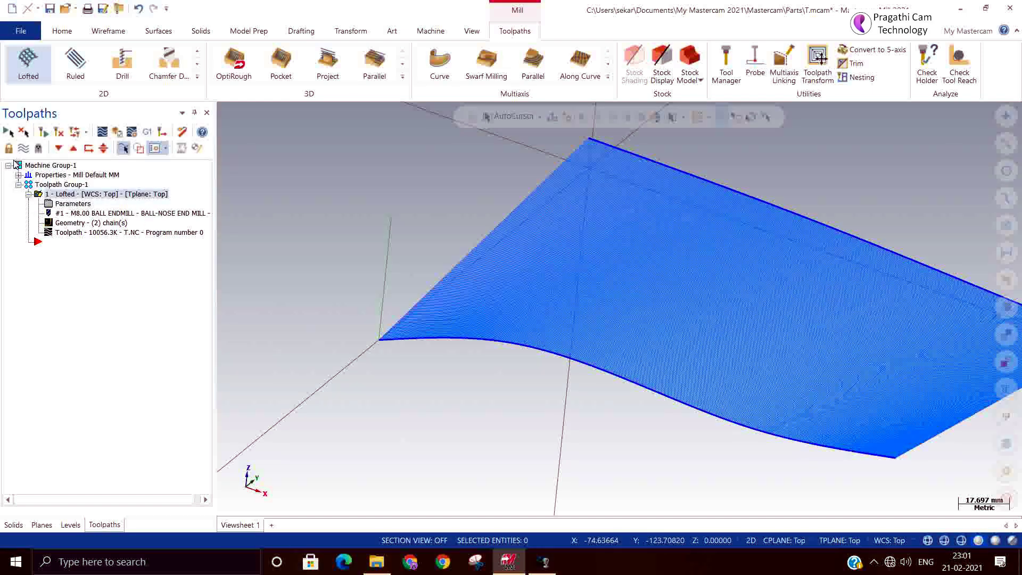
Step: Delete the lofted operation from Toolpath Group-1
left_click(59, 186)
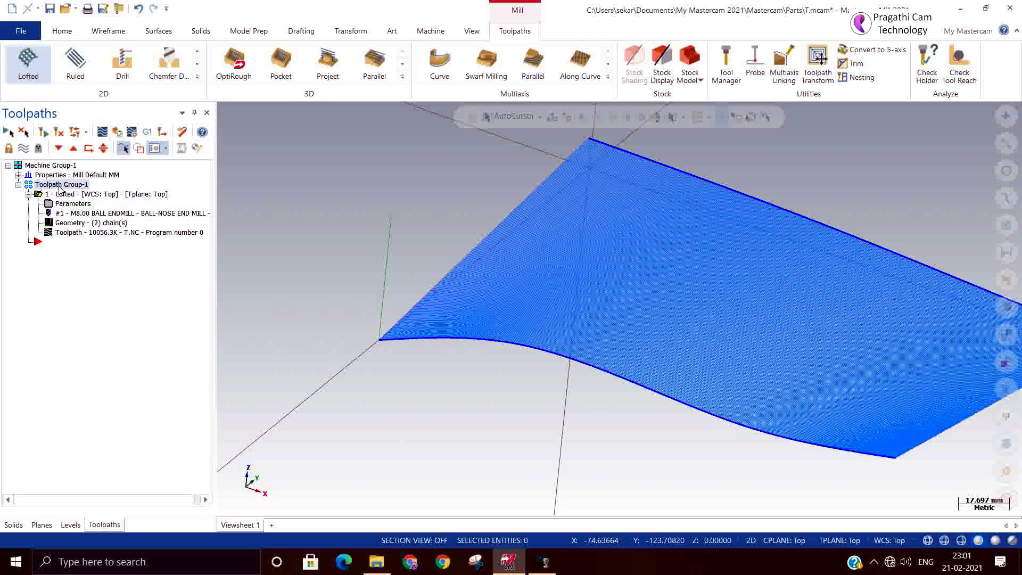
key("Delete")
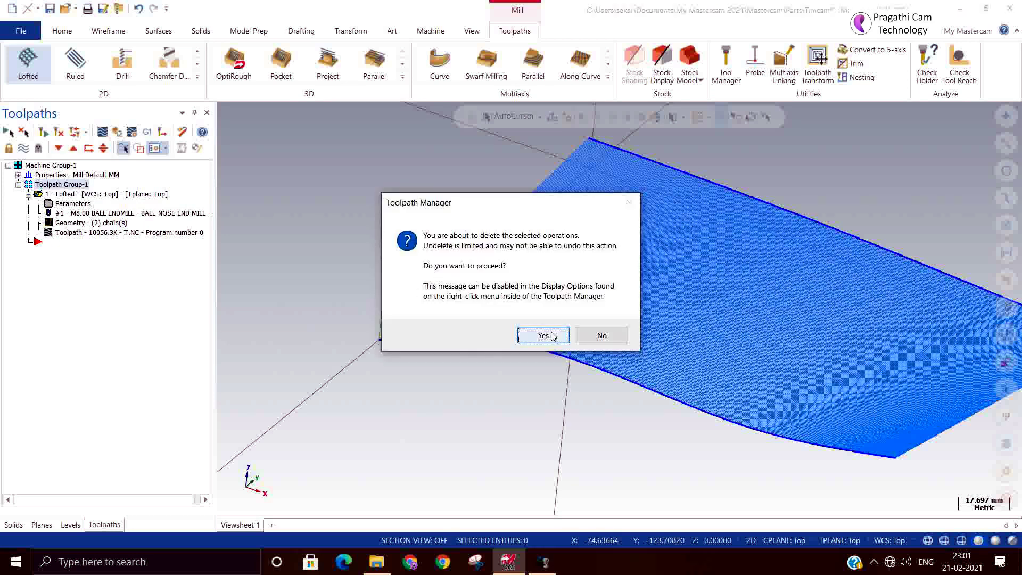
left_click(543, 335)
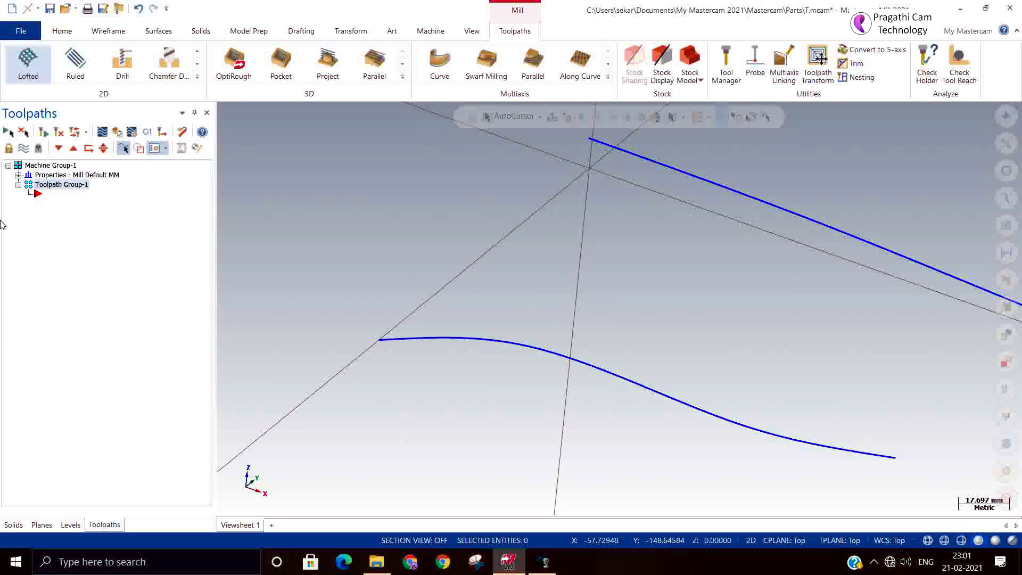
Step: Start a Ruled toolpath and chain the front spline followed by the rear spline, both from their matching left ends
left_click(75, 68)
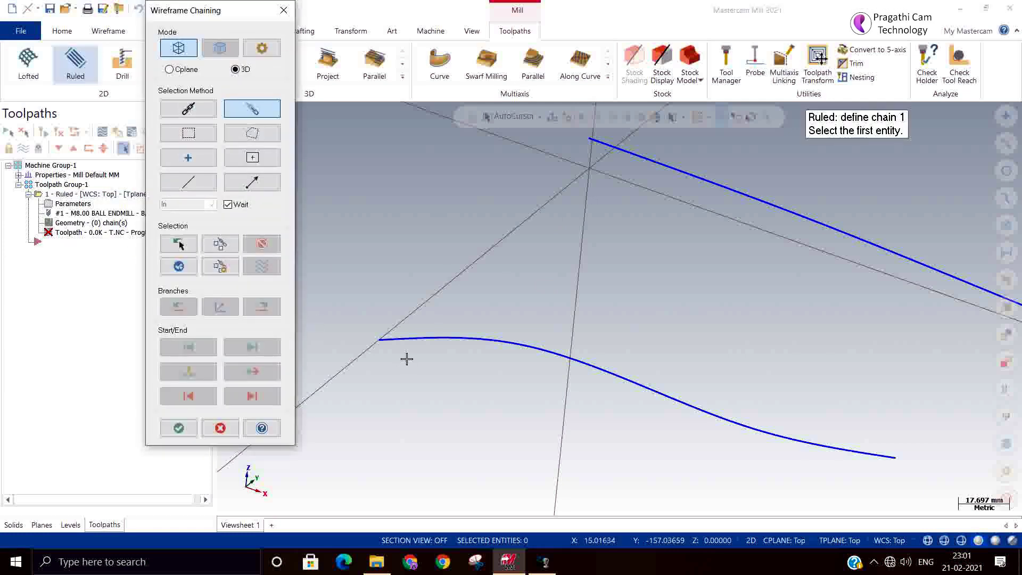
left_click(387, 343)
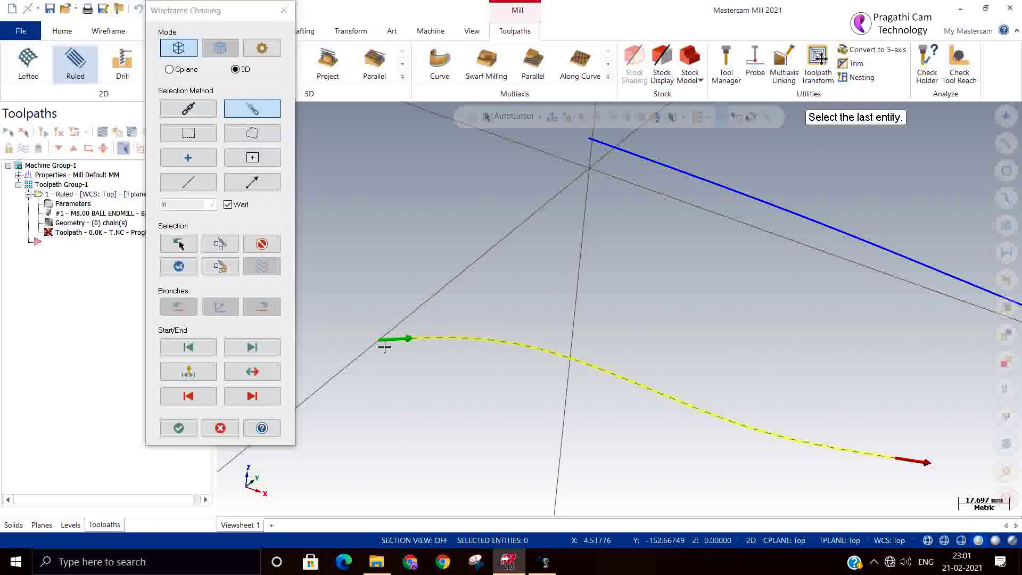
left_click(179, 266)
left_click(692, 178)
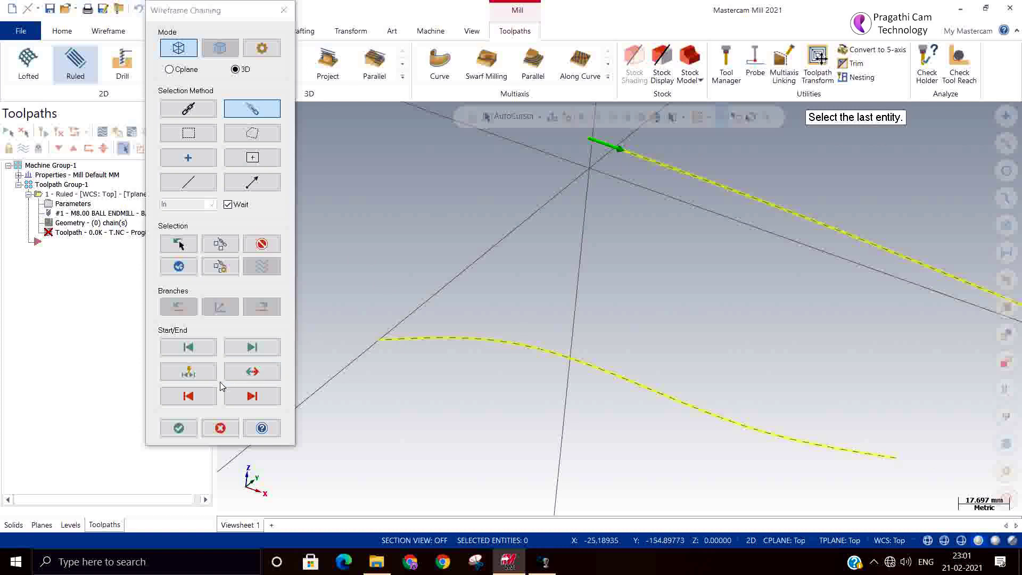
left_click(180, 429)
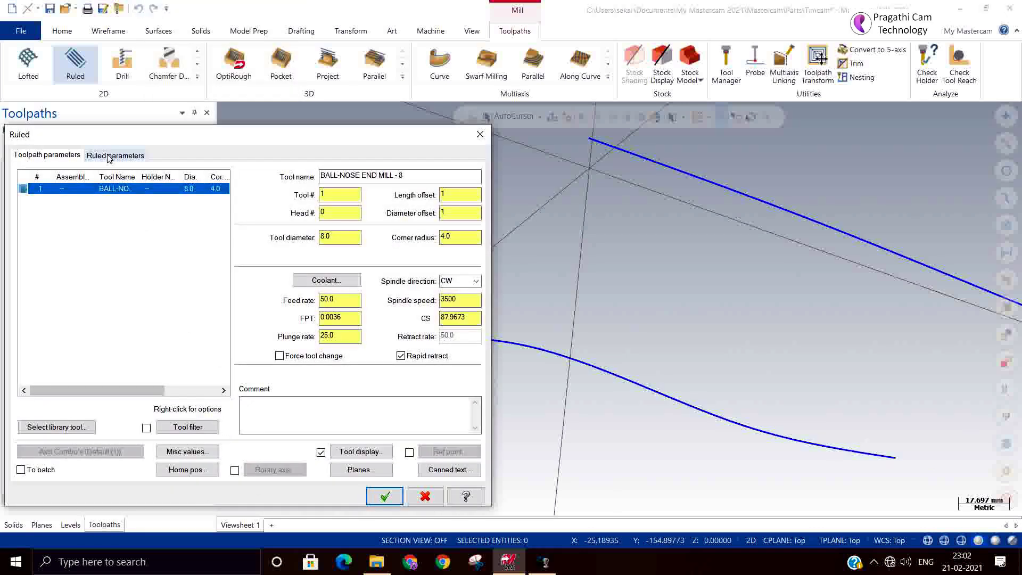
Step: Set the ruled toolpath's across cut distance to 0.5 and rapid depth to 50, and generate the operation
left_click(109, 156)
left_click_drag(220, 137, 329, 51)
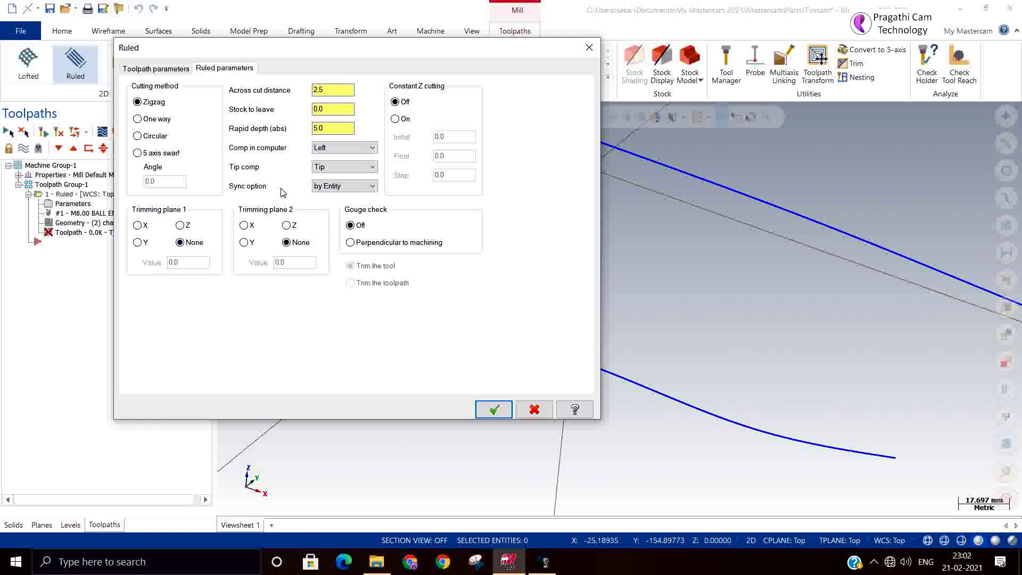
left_click(341, 89)
double_click(341, 88)
type("0")
double_click(338, 128)
type("50")
left_click(493, 409)
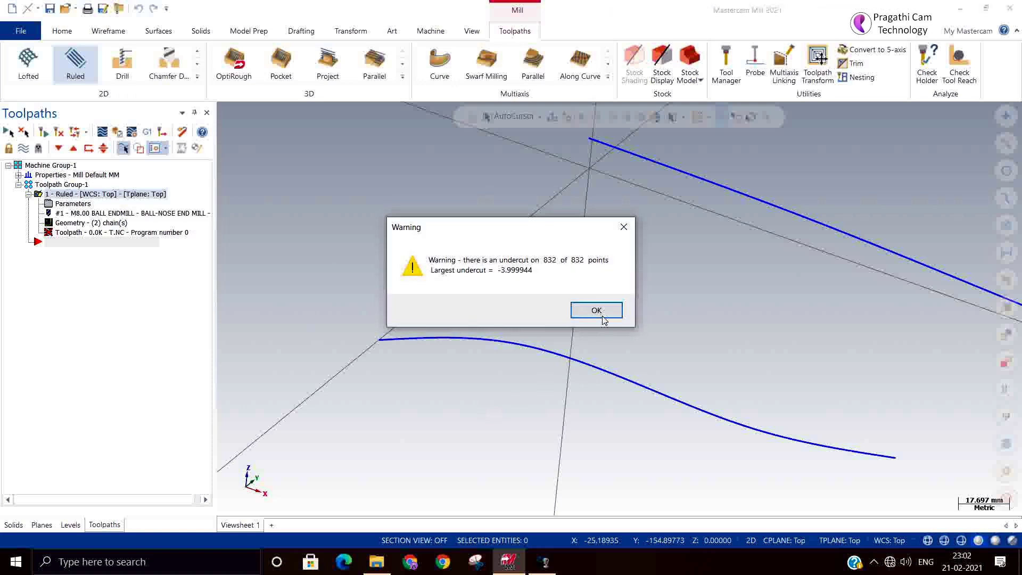
left_click(589, 311)
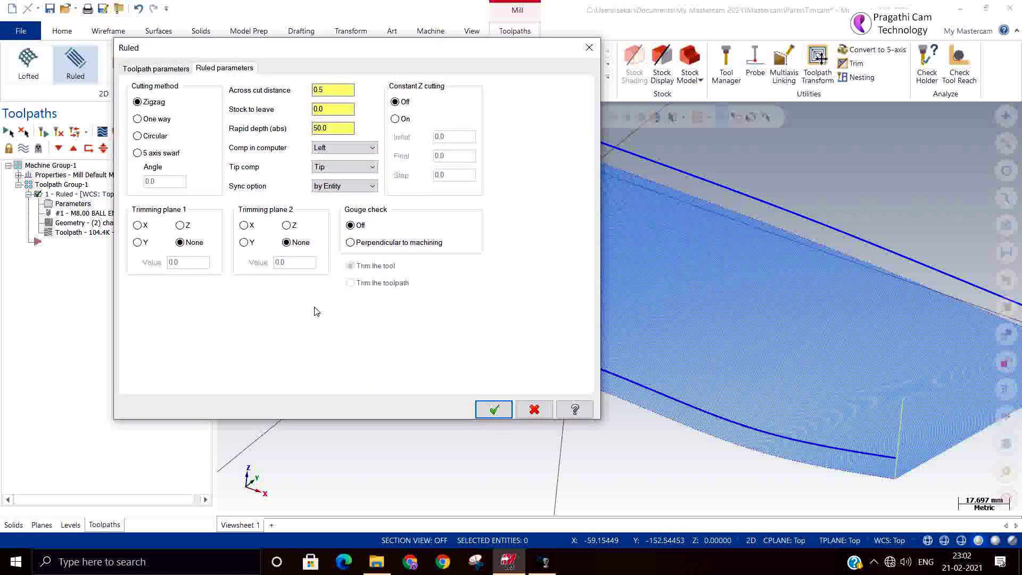
Step: Turn computer compensation off for the ruled toolpath and regenerate the operation
left_click(351, 153)
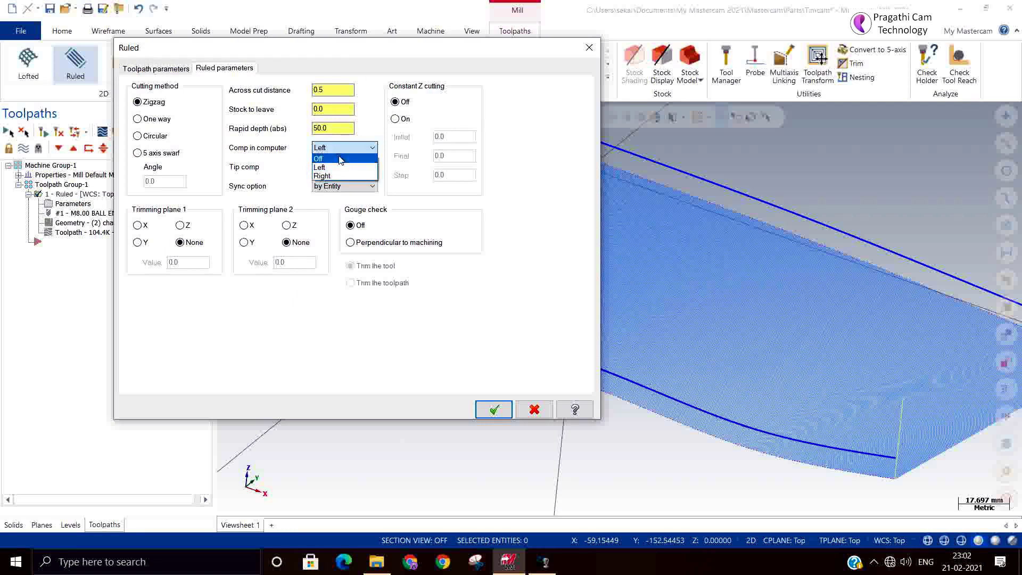
left_click(327, 166)
left_click(490, 411)
left_click(59, 133)
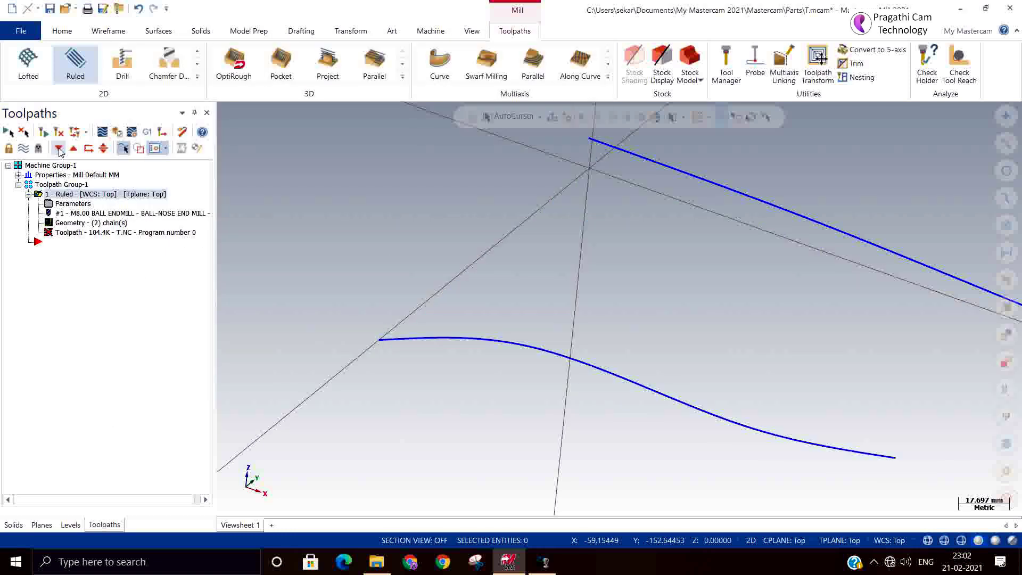
left_click(60, 135)
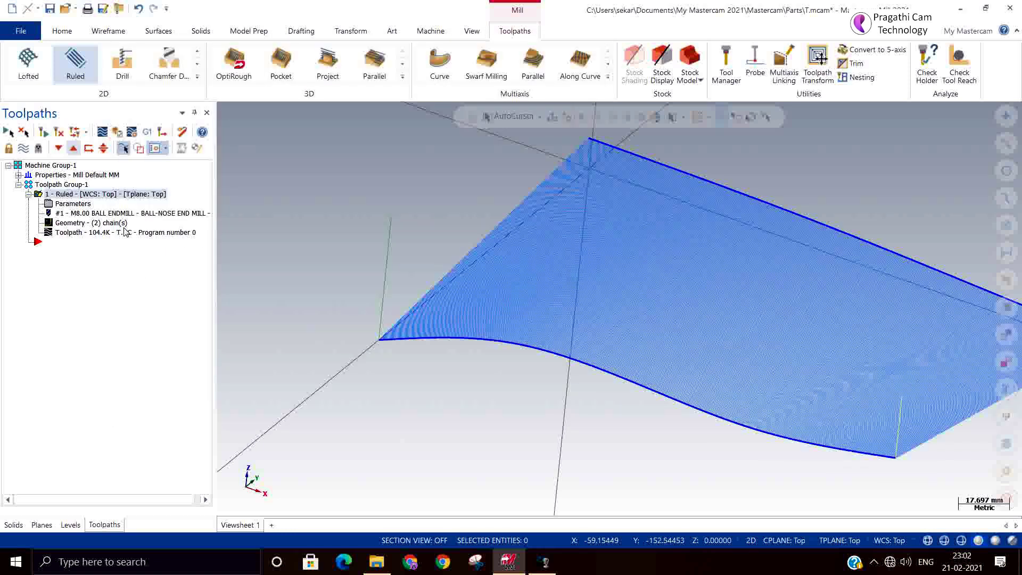
Step: Examine the regenerated ruled toolpath along the front spline and review its ruled parameters without changing them
middle_click_drag(319, 372, 359, 408)
scroll(372, 358, "up", 3)
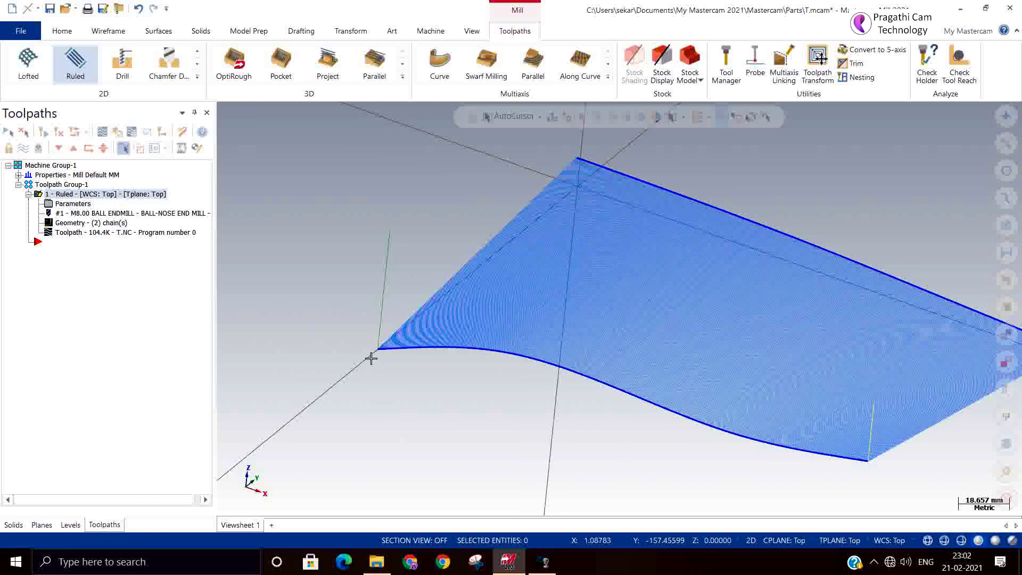
middle_click_drag(416, 360, 439, 363)
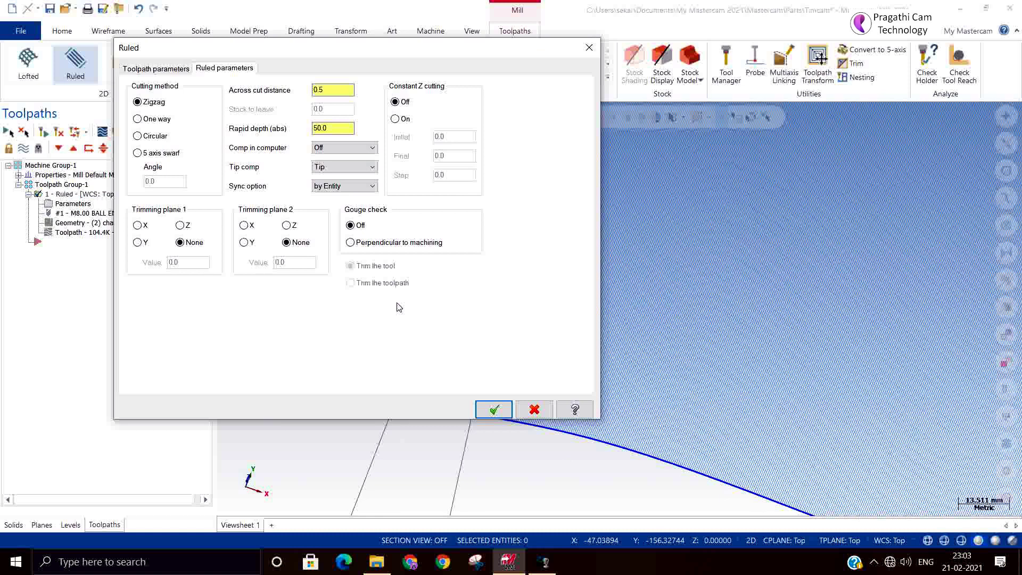
left_click(534, 410)
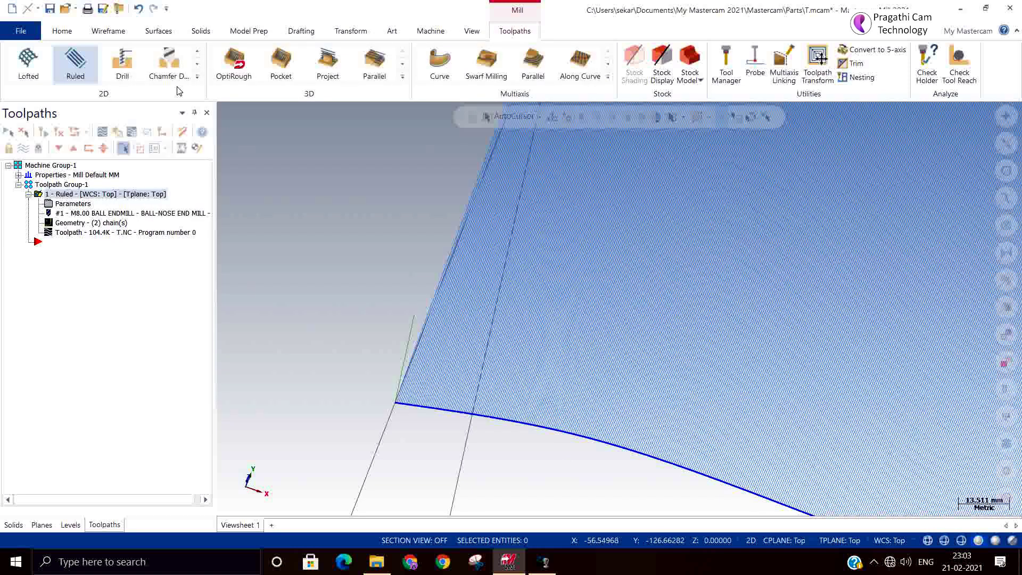
left_click(196, 77)
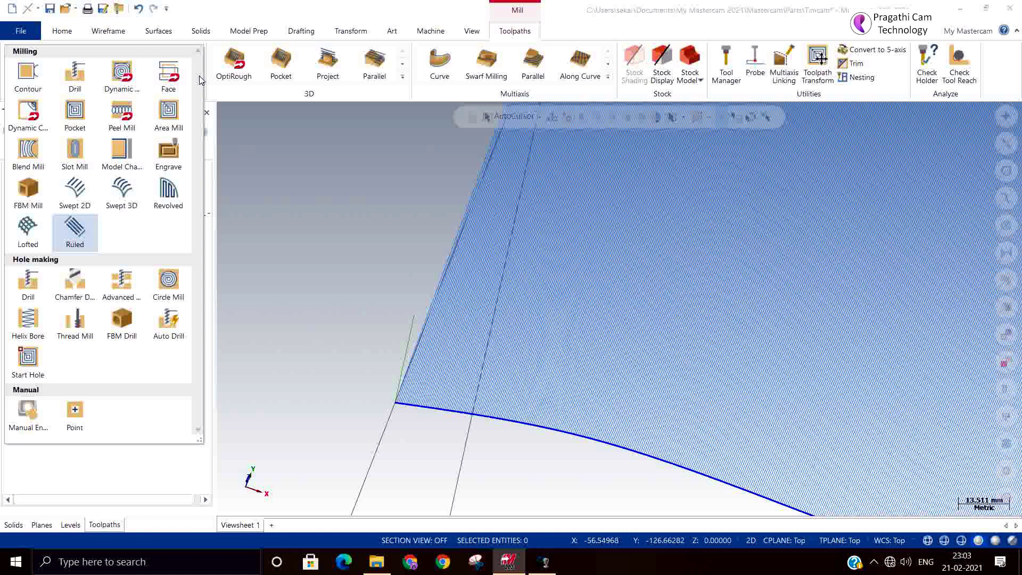
left_click(257, 243)
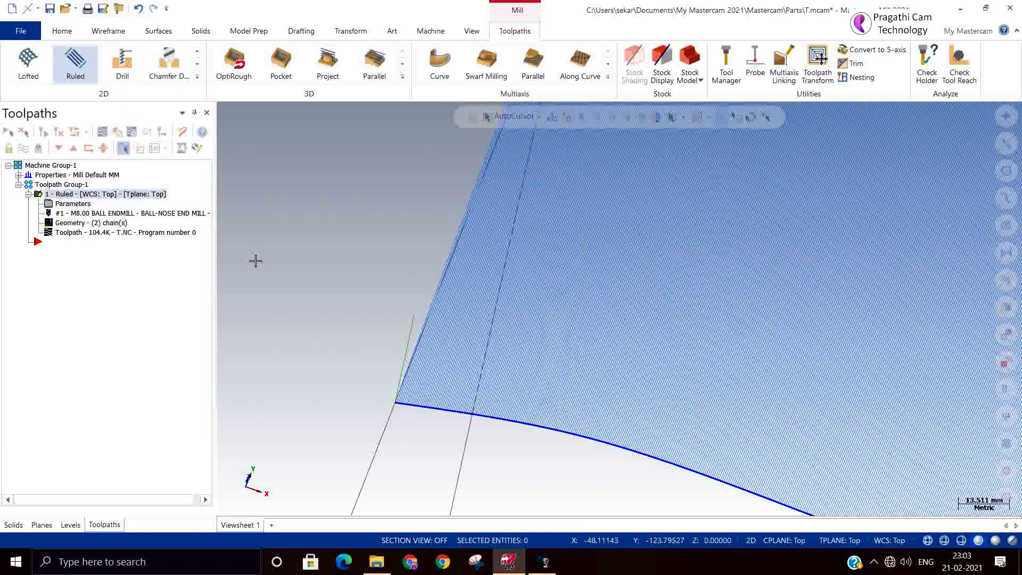